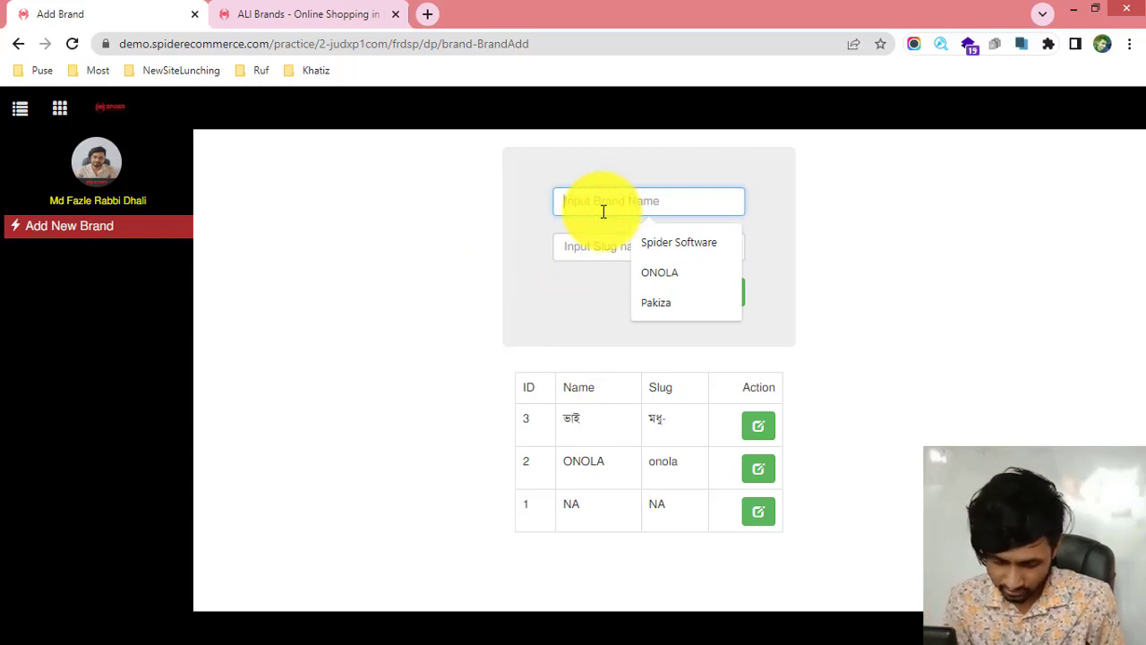
Step: Add a new brand named Vivo with the slug left empty, and check its name and slug in the brand table
{"action": "type", "text": "Vivo"}
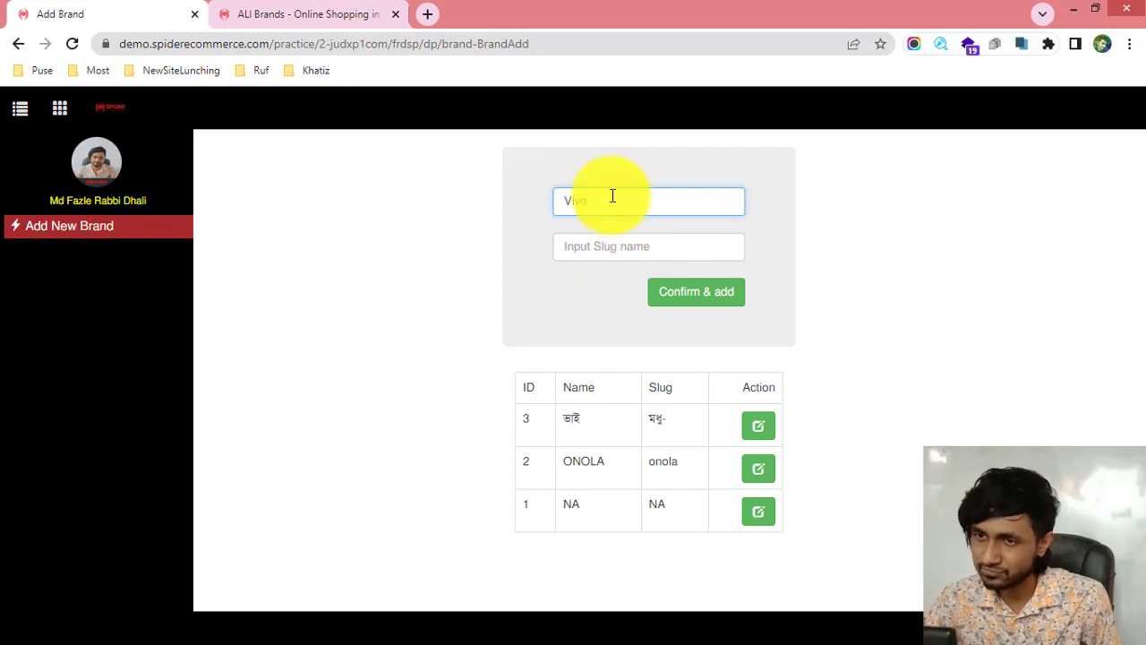
{"action": "left_click", "coordinate": [611, 195]}
{"action": "left_click", "coordinate": [718, 292]}
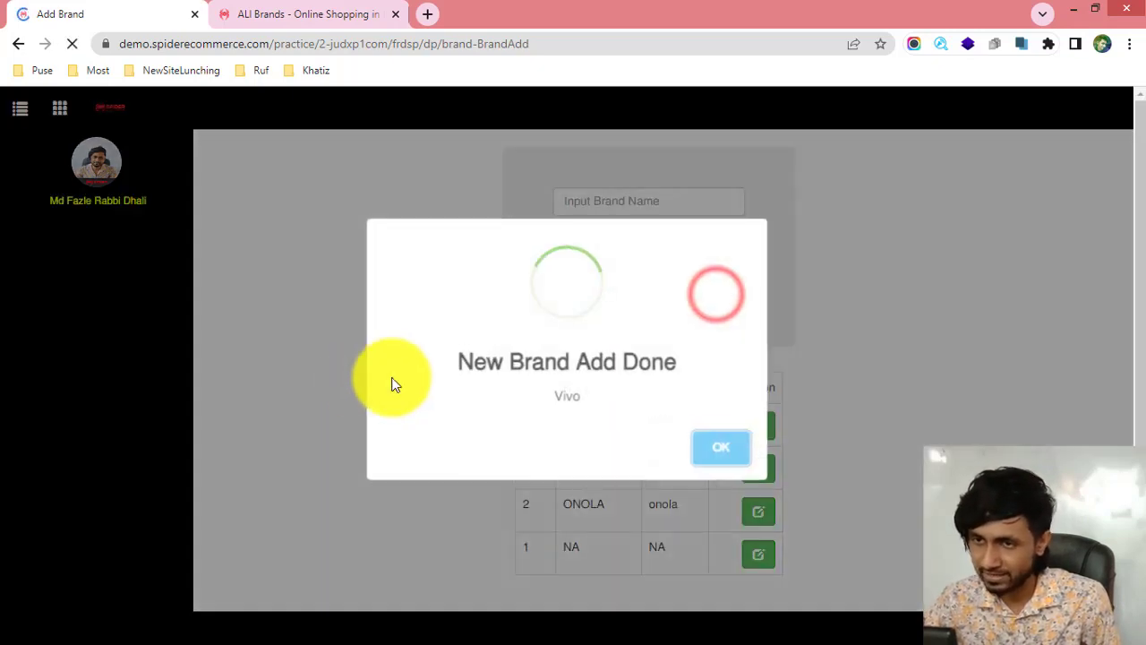
{"action": "left_click", "coordinate": [733, 452]}
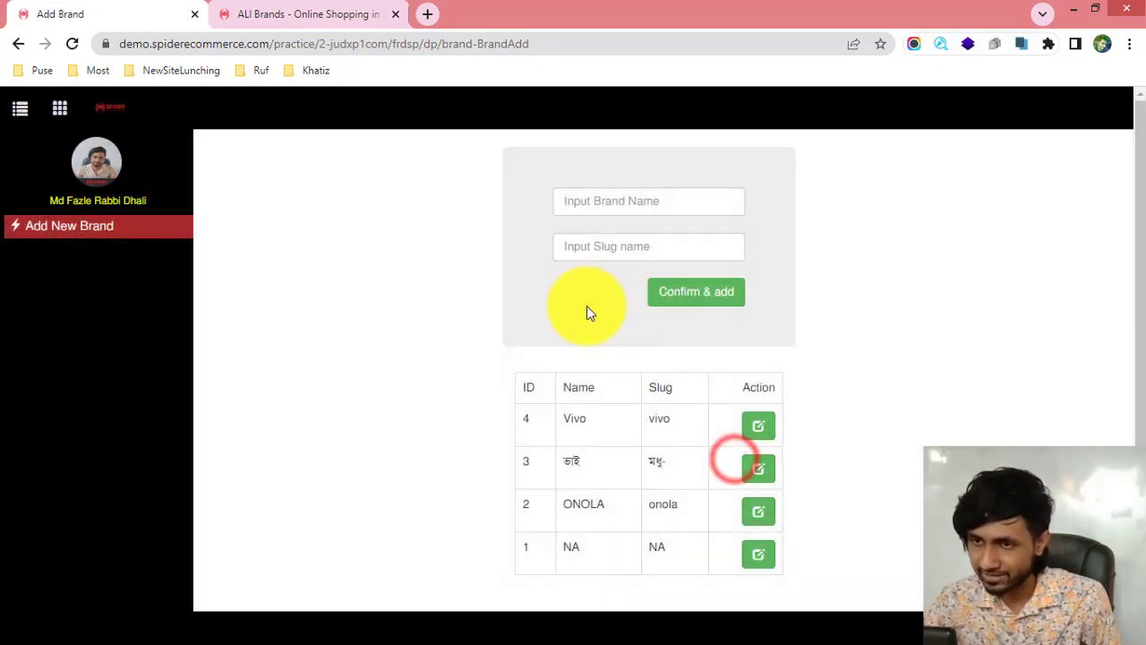
{"action": "double_click", "coordinate": [565, 417]}
{"action": "left_click_drag", "start_coordinate": [684, 417], "coordinate": [650, 419]}
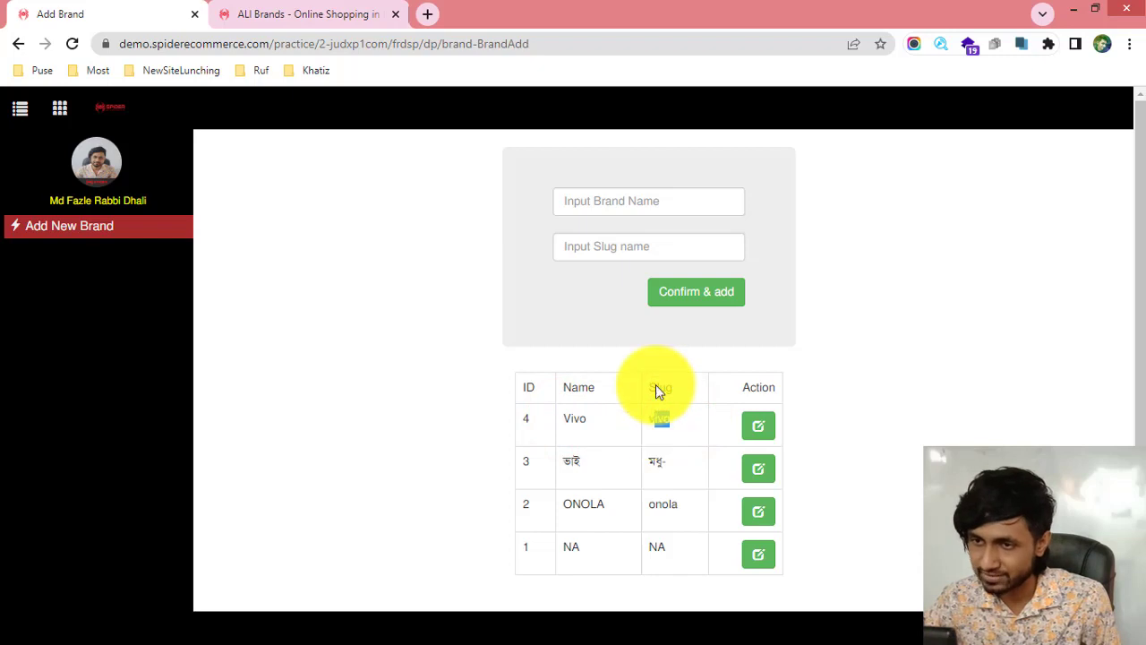
Step: Reload the storefront's brand listing and open the Vivo brand page
{"action": "left_click", "coordinate": [367, 14]}
{"action": "left_click", "coordinate": [73, 44]}
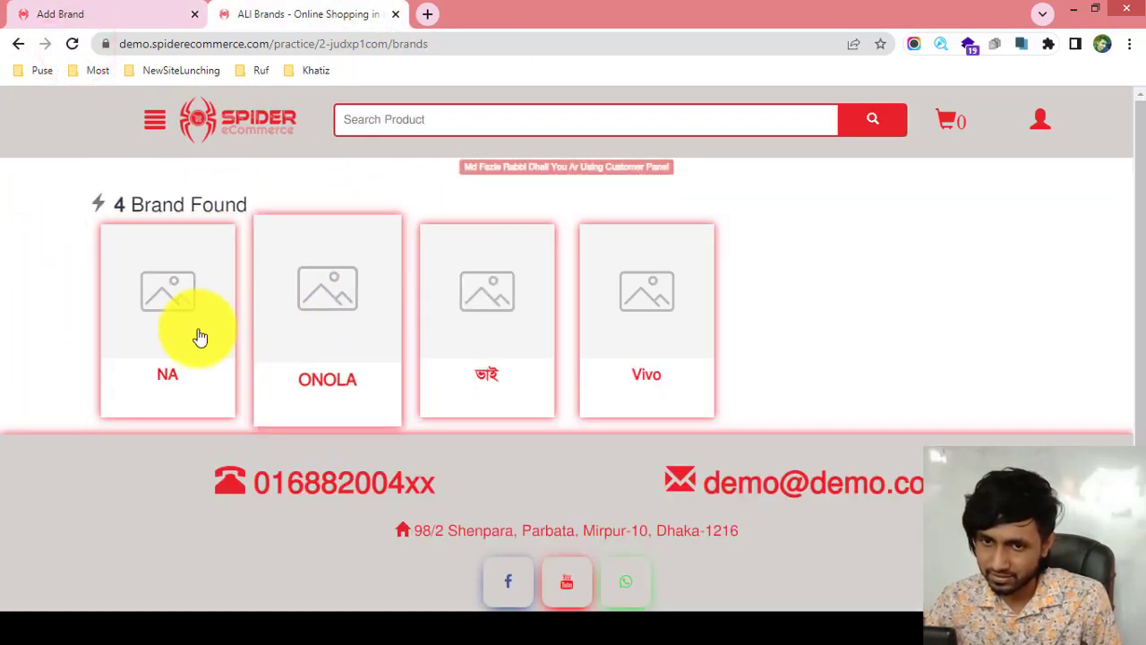
{"action": "left_click", "coordinate": [659, 303]}
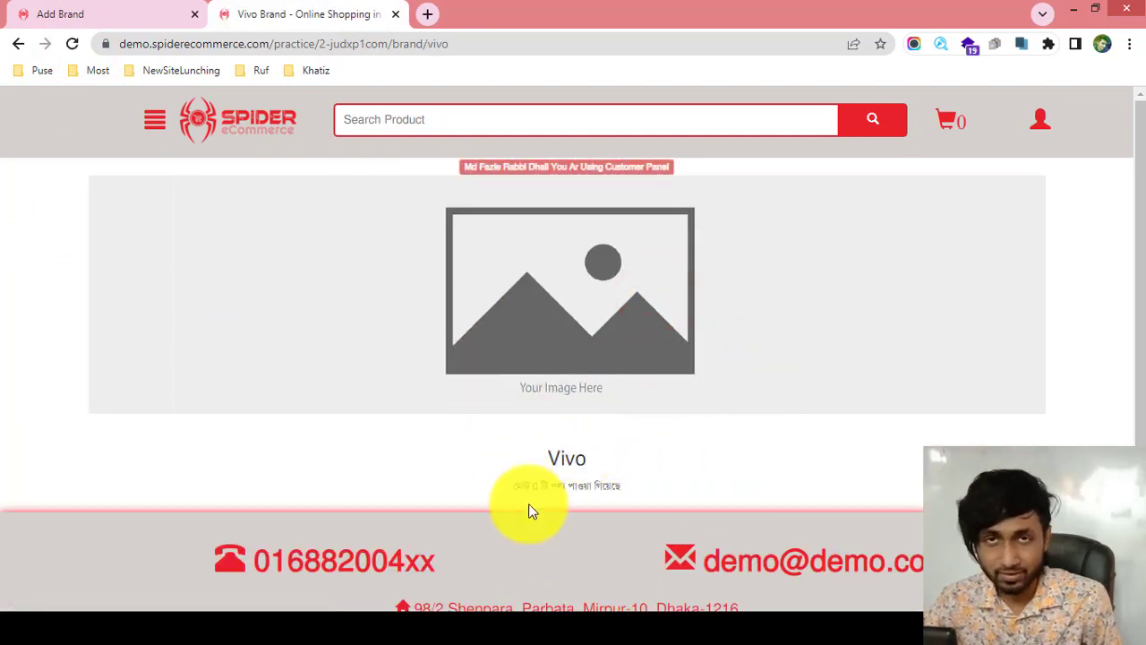
Step: Examine the product count line beneath the Vivo title on the brand page
{"action": "scroll", "coordinate": [489, 403], "scroll_direction": "down", "scroll_amount": 2}
{"action": "left_click_drag", "start_coordinate": [479, 315], "coordinate": [662, 309]}
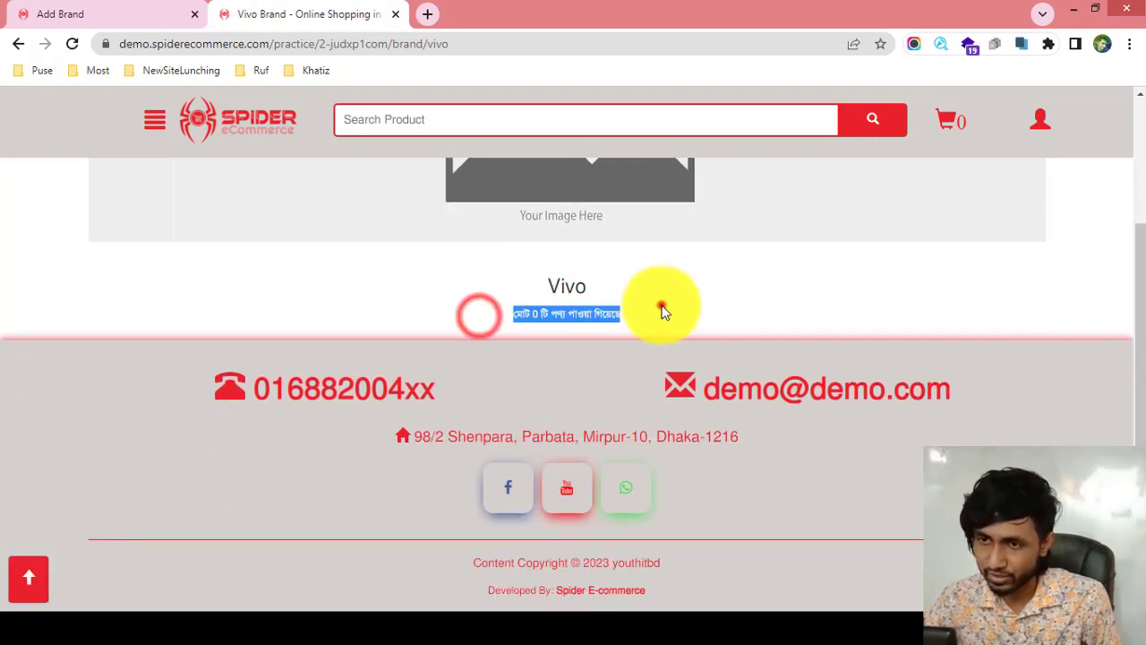
{"action": "left_click", "coordinate": [663, 309]}
{"action": "left_click_drag", "start_coordinate": [471, 304], "coordinate": [795, 315]}
{"action": "left_click", "coordinate": [795, 315]}
{"action": "scroll", "coordinate": [695, 466], "scroll_direction": "up", "scroll_amount": 2}
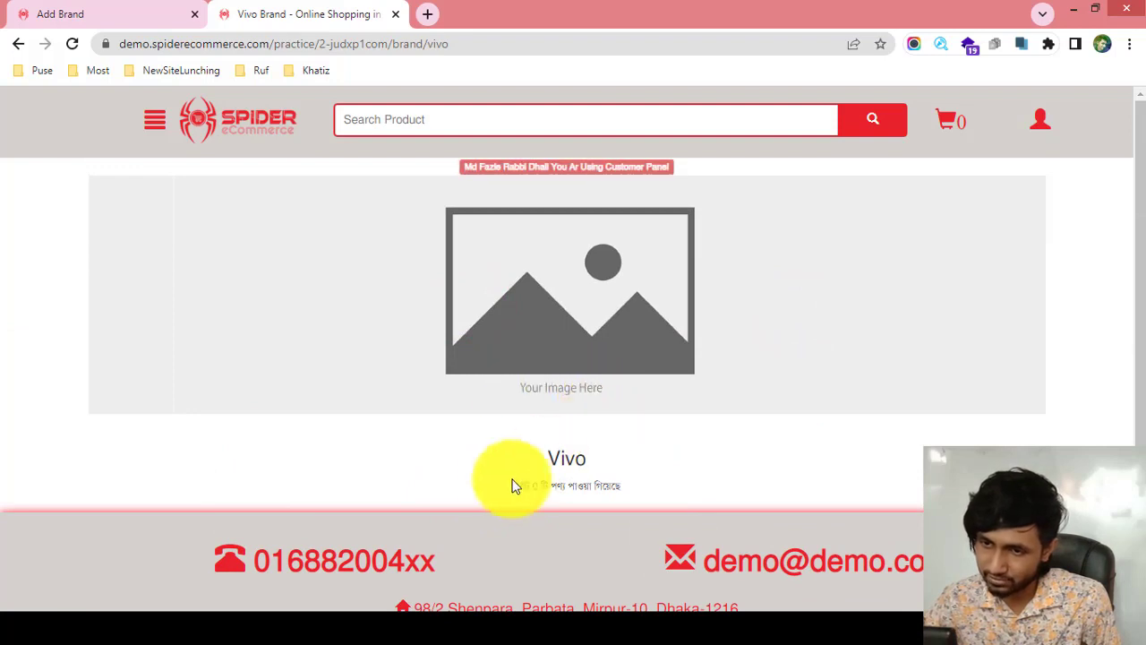
{"action": "left_click_drag", "start_coordinate": [603, 489], "coordinate": [652, 484]}
{"action": "left_click", "coordinate": [652, 484]}
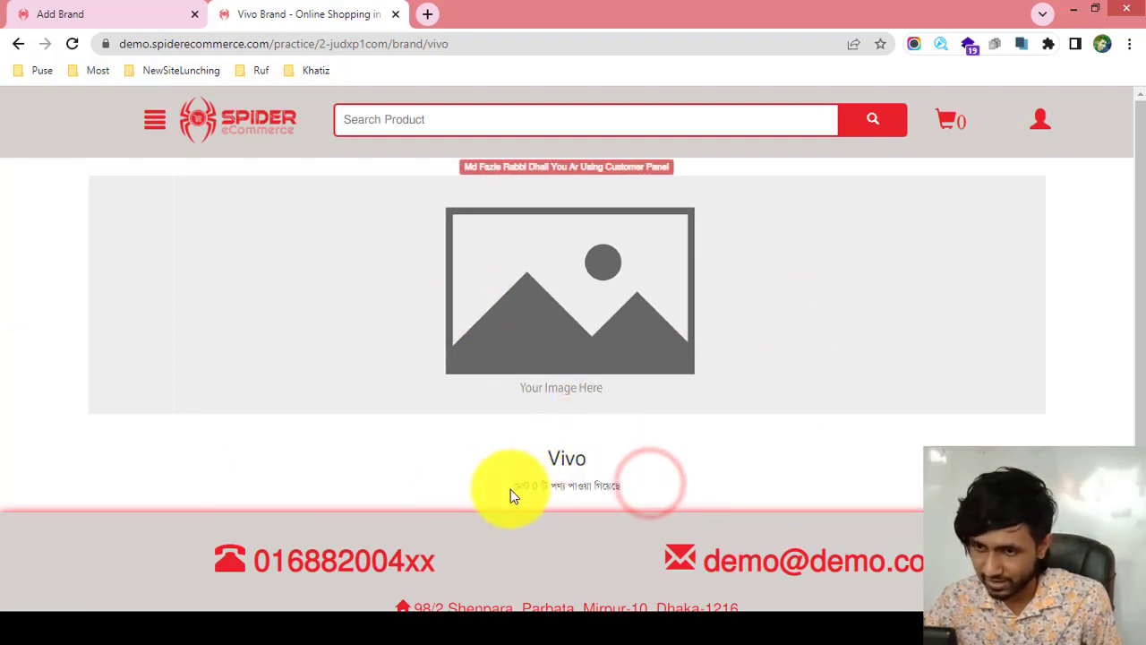
{"action": "left_click_drag", "start_coordinate": [508, 489], "coordinate": [636, 492]}
{"action": "left_click", "coordinate": [634, 487]}
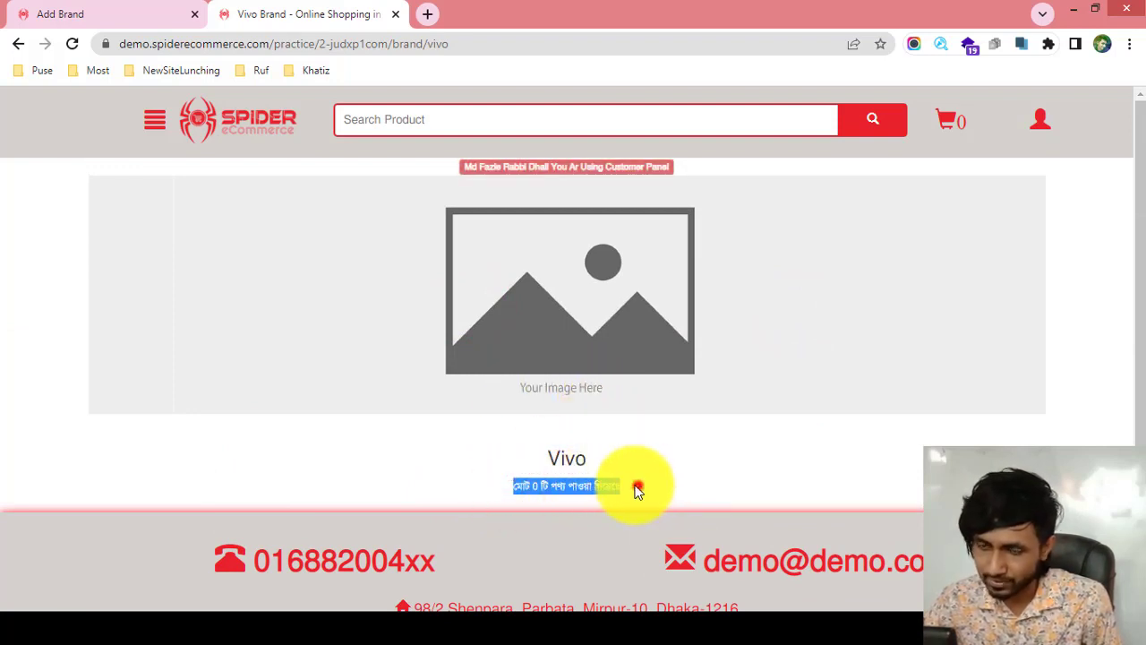
Step: Return to the Add Brand page and fill in the brand name Realme with the slug realme-phon
{"action": "left_click", "coordinate": [61, 8]}
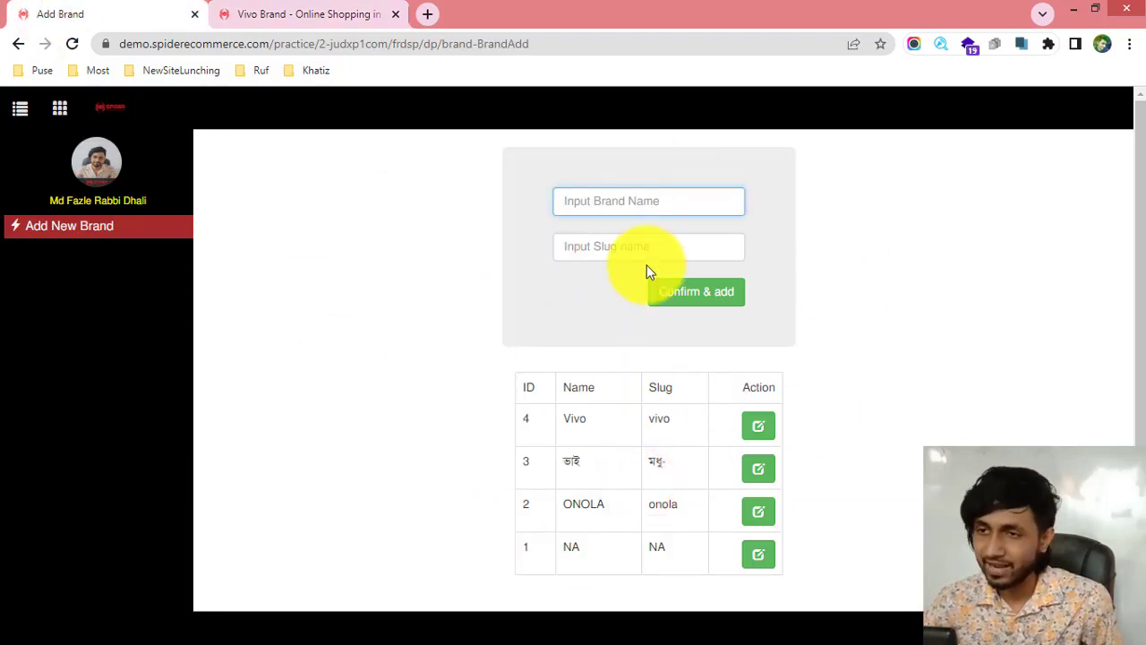
{"action": "left_click", "coordinate": [636, 200]}
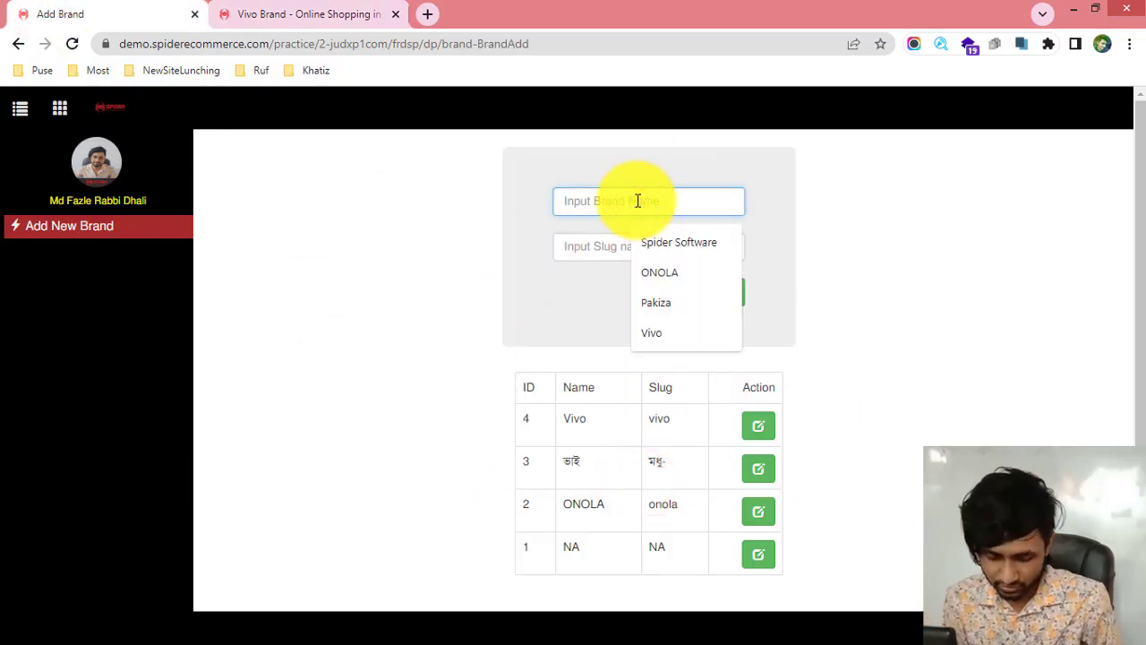
{"action": "type", "text": "Realme"}
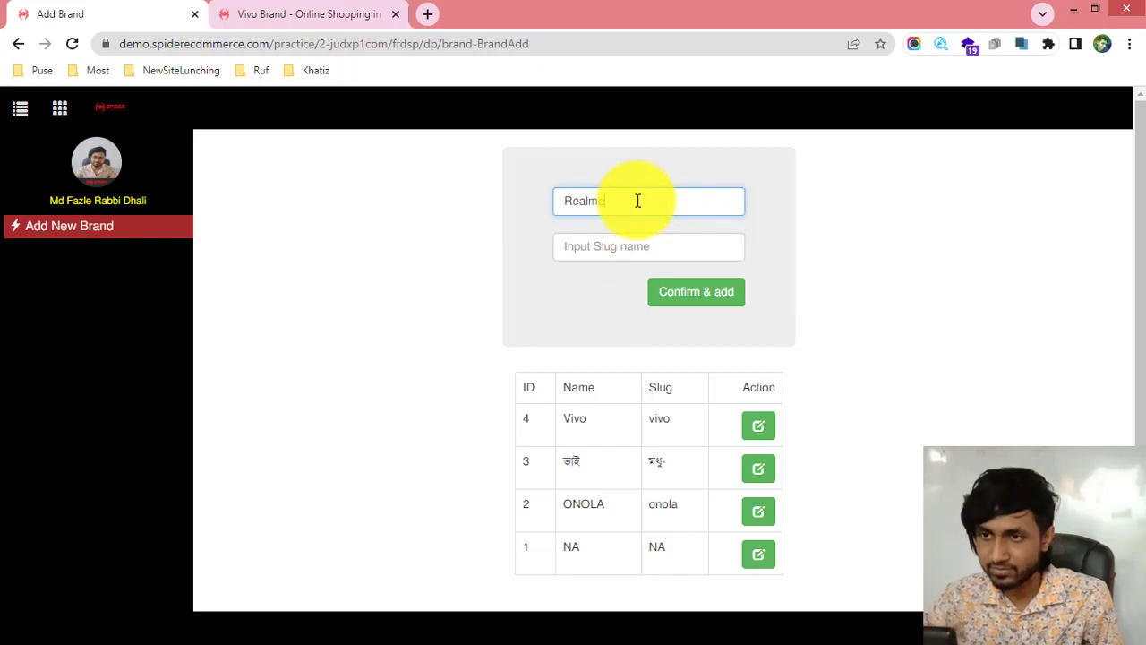
{"action": "left_click", "coordinate": [600, 248]}
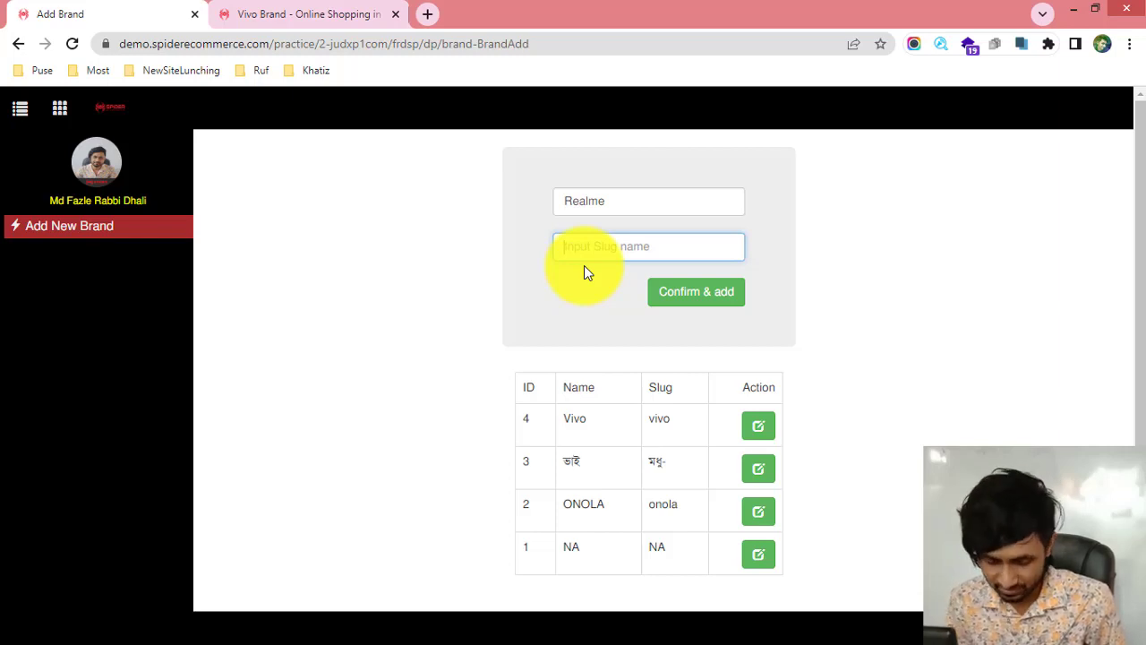
{"action": "type", "text": "re"}
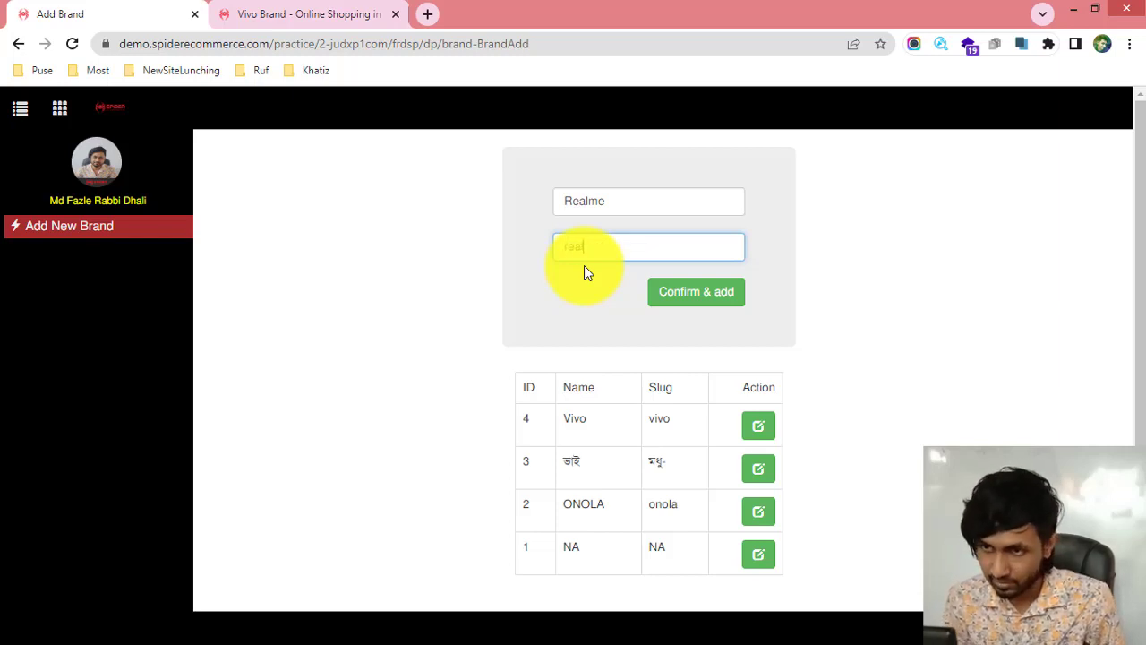
{"action": "type", "text": "alme"}
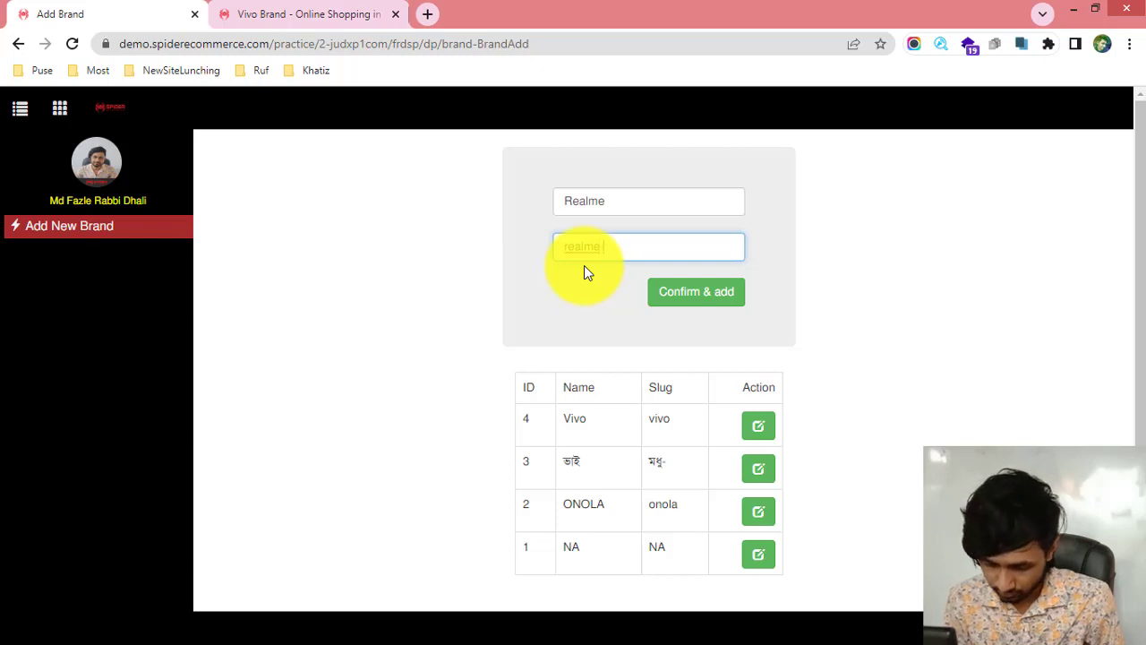
{"action": "type", "text": "-phon"}
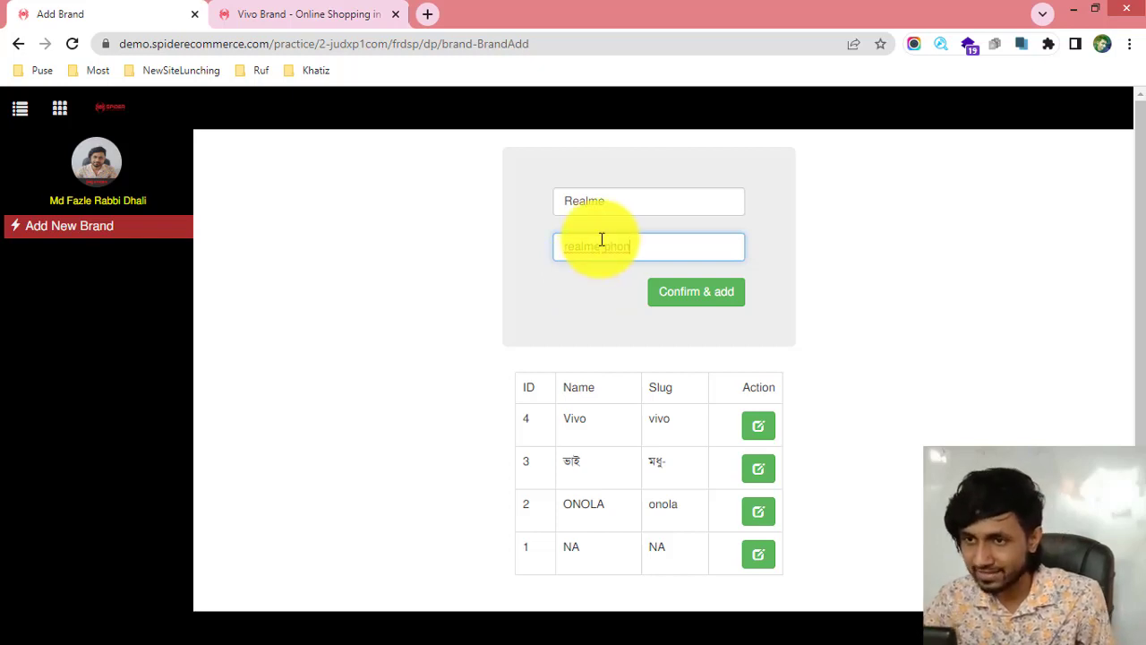
{"action": "left_click_drag", "start_coordinate": [678, 202], "coordinate": [511, 212]}
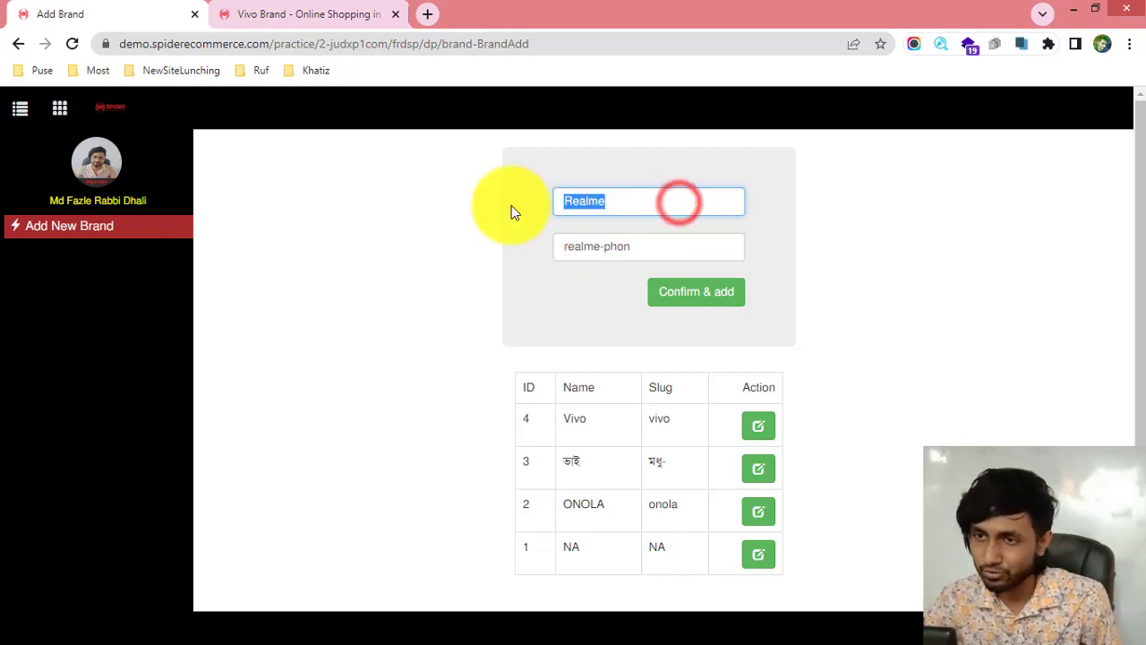
{"action": "left_click_drag", "start_coordinate": [668, 246], "coordinate": [507, 252]}
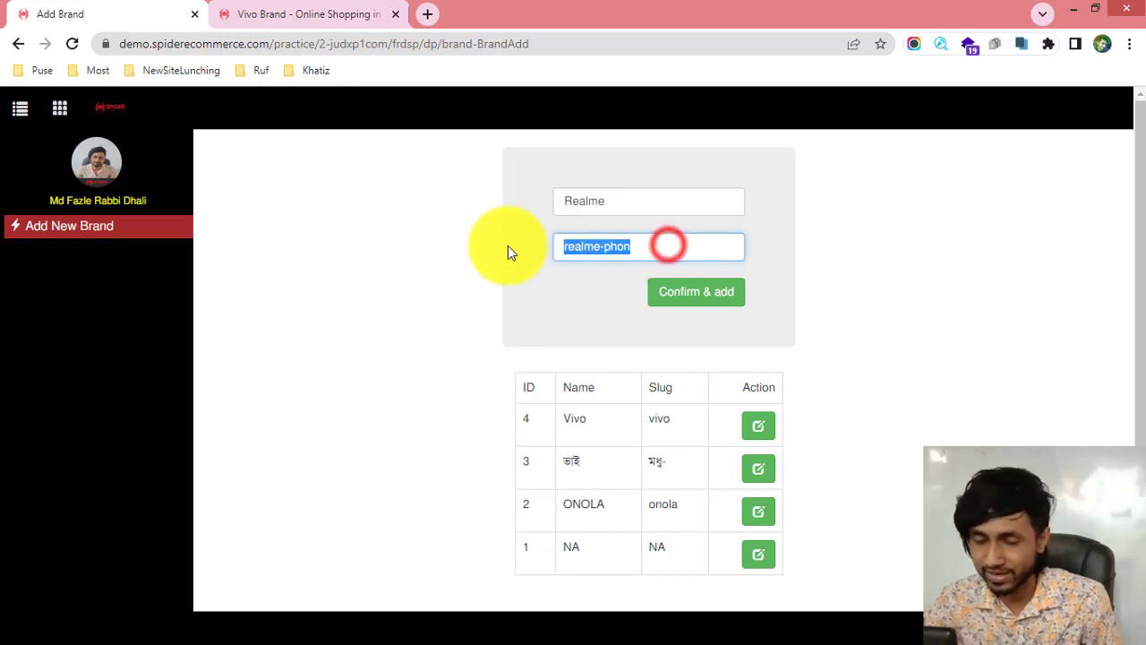
Step: Submit the Realme brand and check its name and slug in the brand table
{"action": "left_click", "coordinate": [700, 297]}
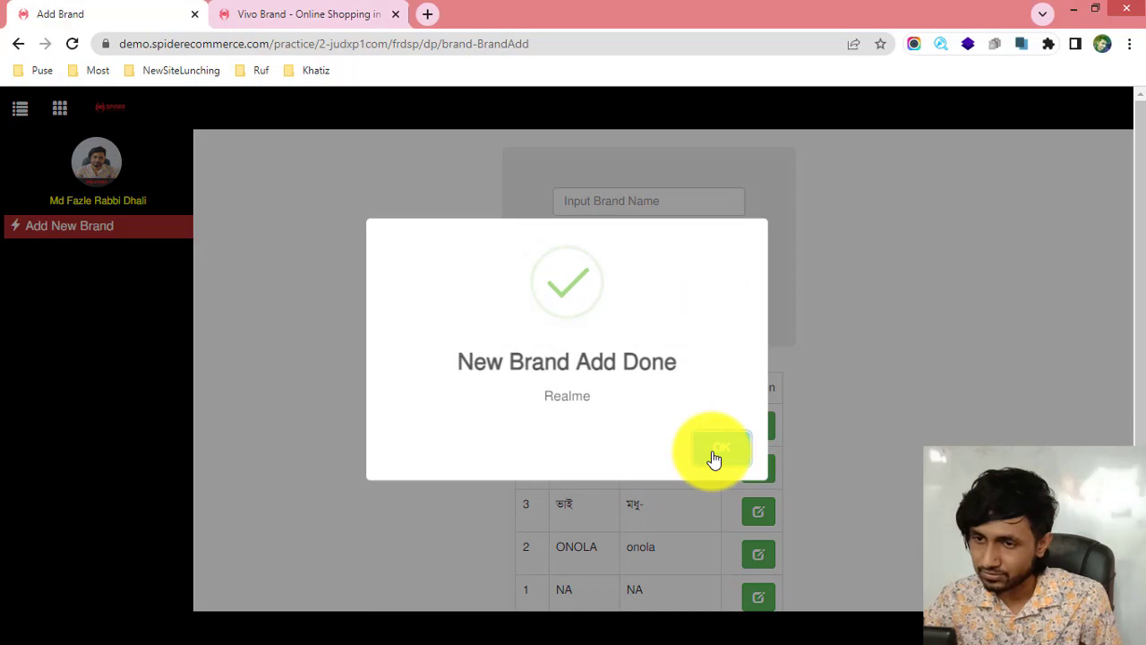
{"action": "left_click", "coordinate": [714, 457]}
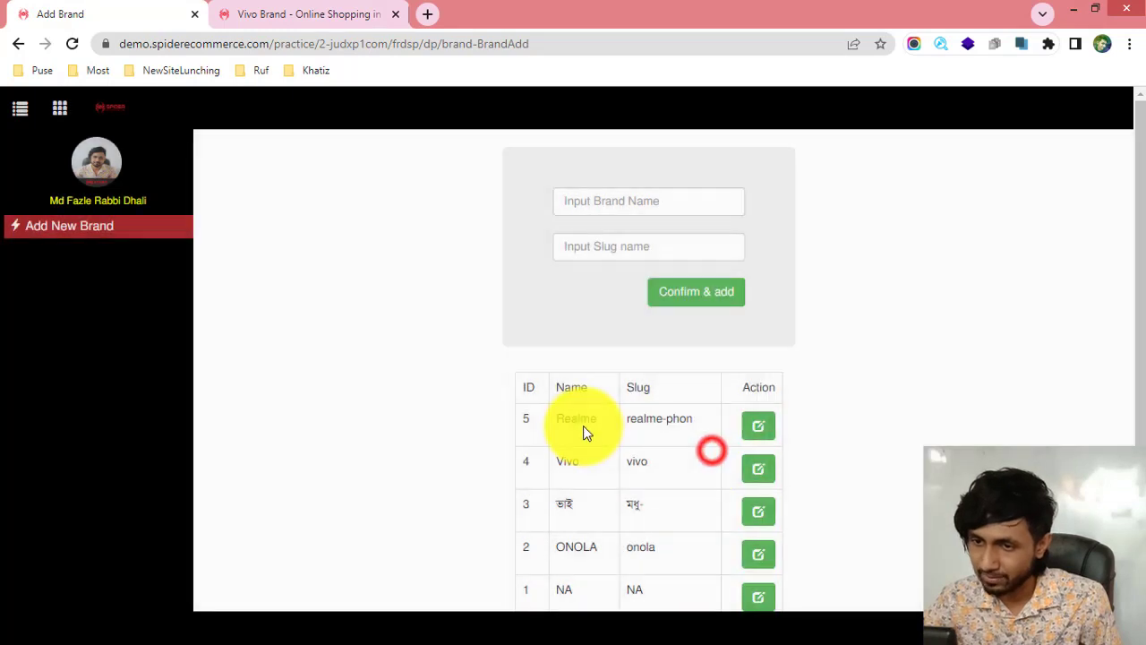
{"action": "scroll", "coordinate": [577, 466], "scroll_direction": "down", "scroll_amount": 1}
{"action": "double_click", "coordinate": [558, 355]}
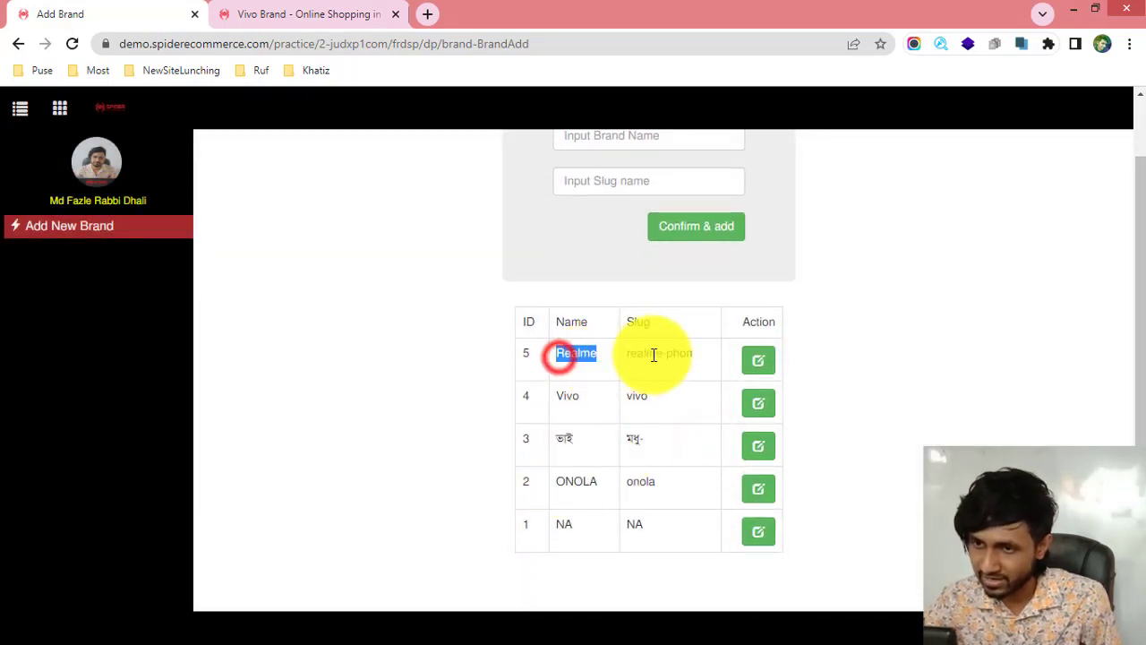
{"action": "left_click_drag", "start_coordinate": [625, 353], "coordinate": [690, 353]}
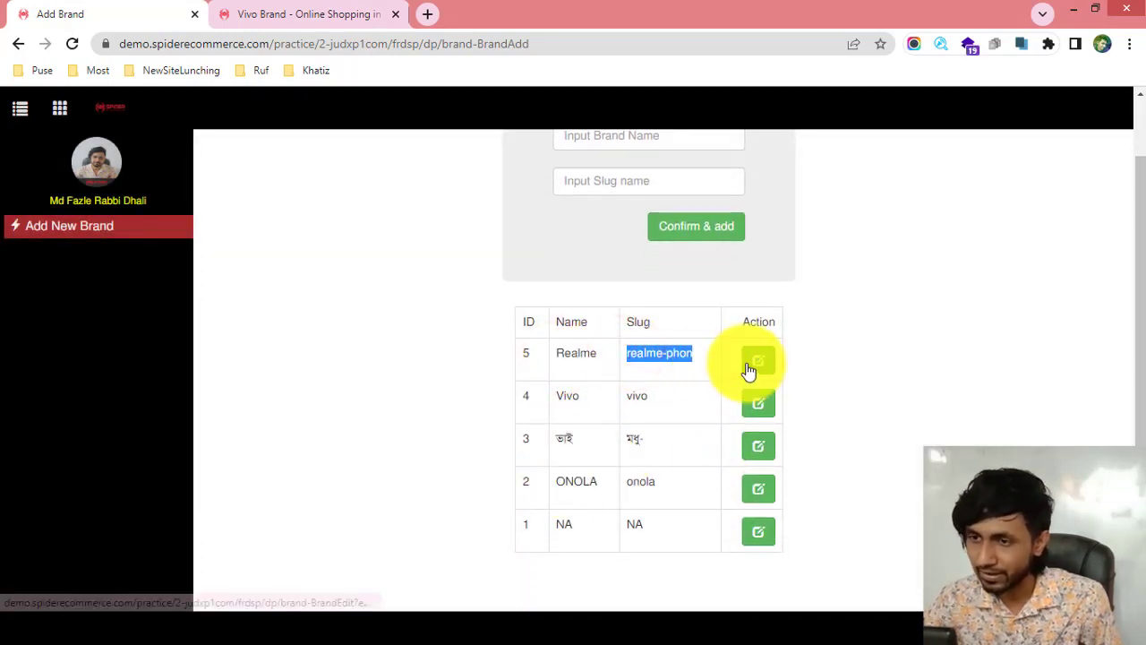
Step: Open the Realme brand from the storefront's All Brands page and check the slug in its URL
{"action": "left_click", "coordinate": [345, 12]}
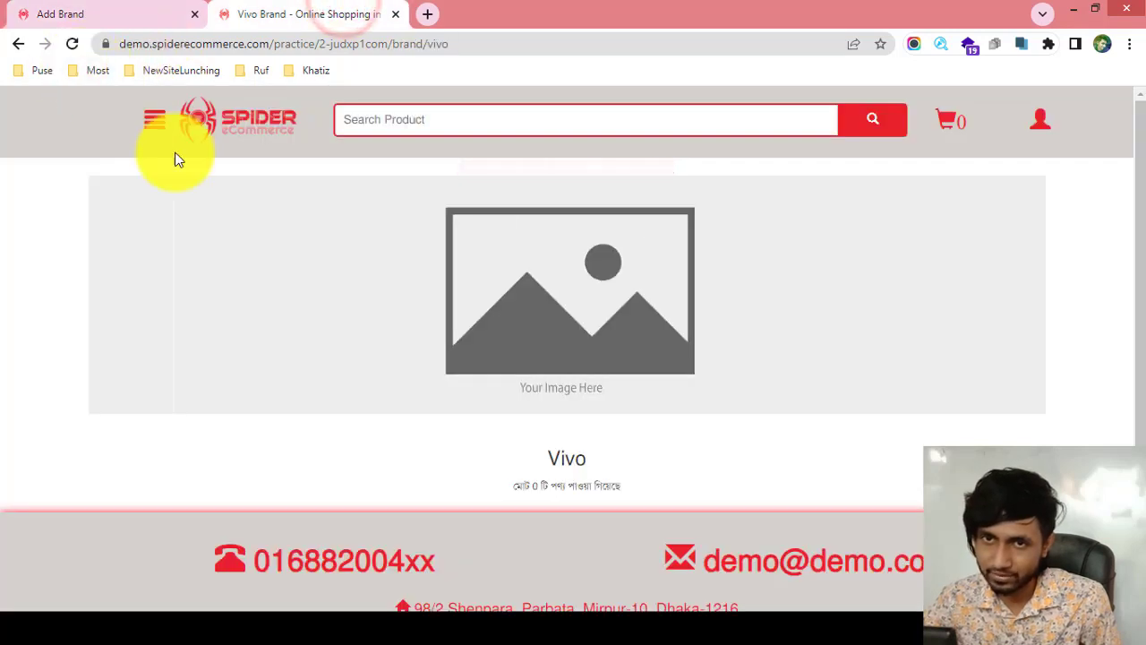
{"action": "left_click", "coordinate": [153, 123]}
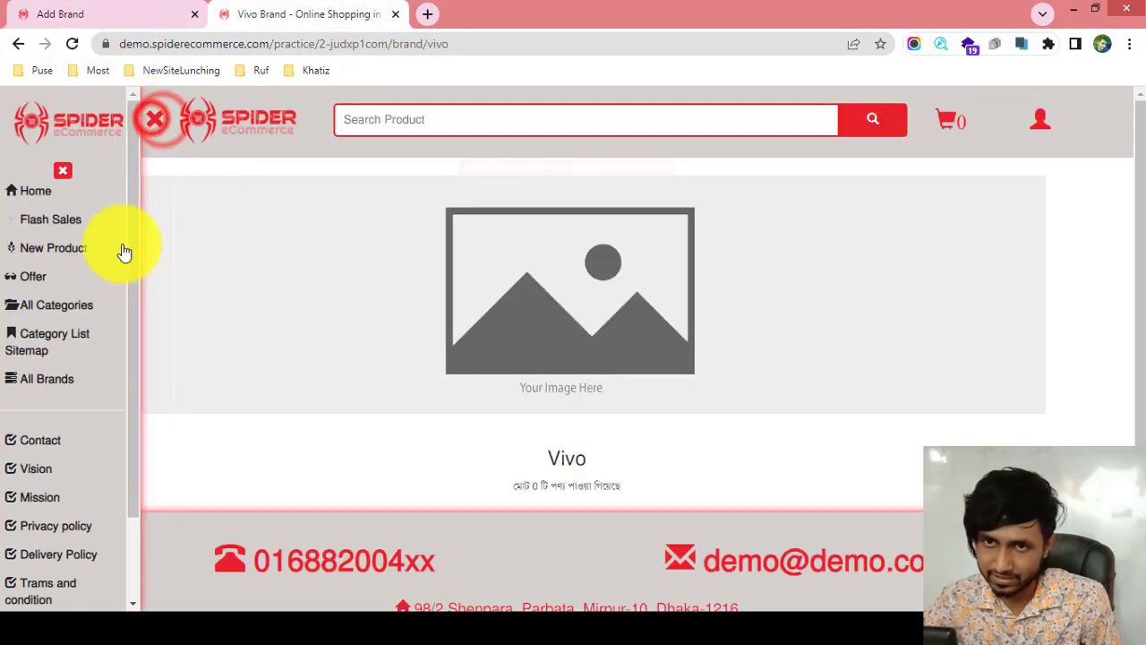
{"action": "left_click", "coordinate": [61, 368]}
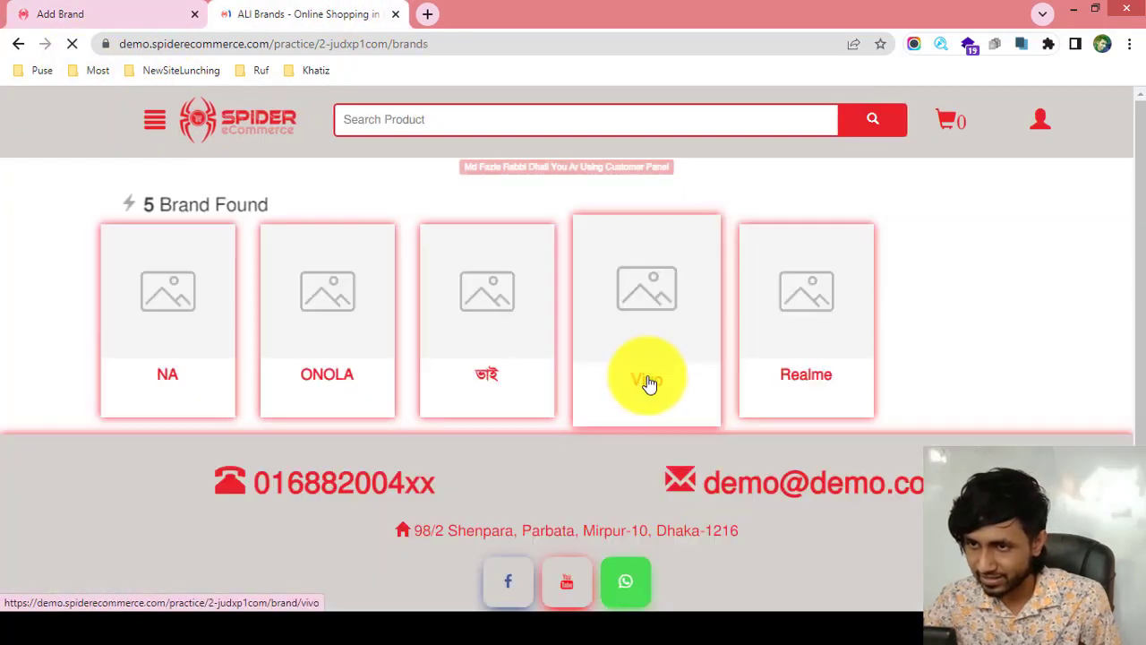
{"action": "left_click", "coordinate": [803, 318]}
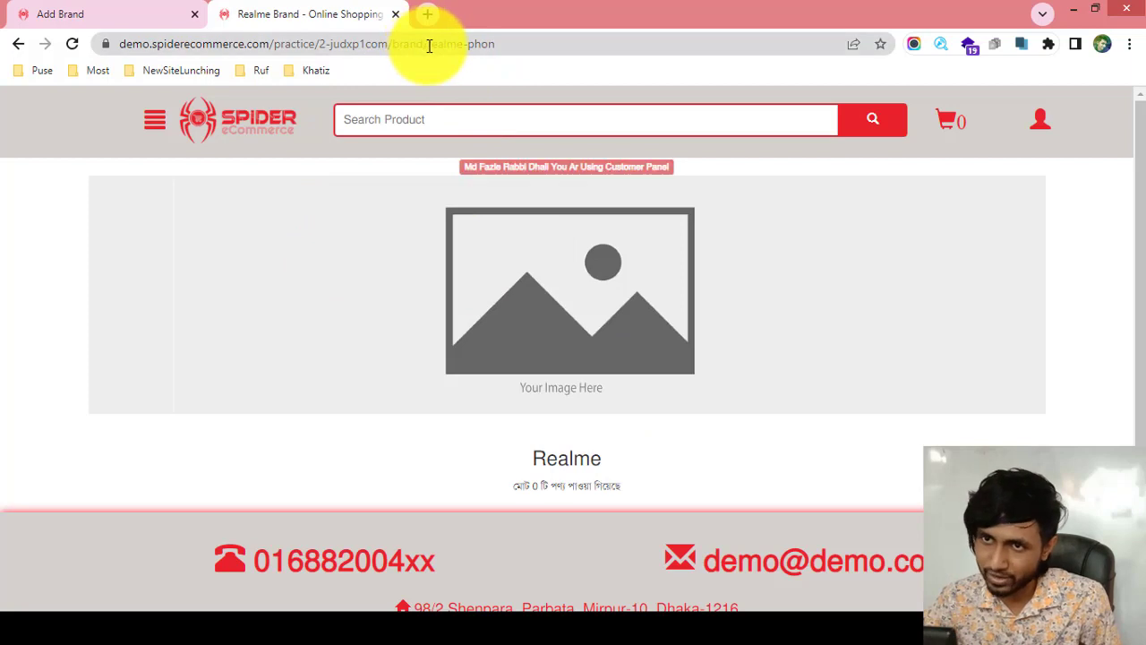
{"action": "left_click_drag", "start_coordinate": [427, 44], "coordinate": [501, 46]}
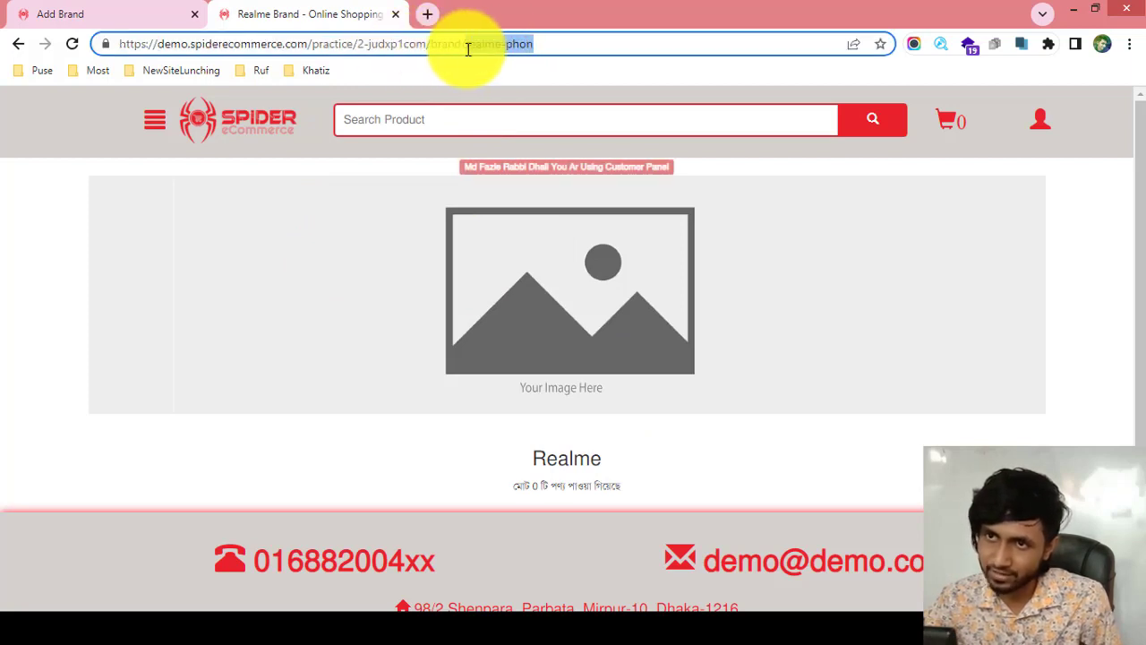
Step: Return to the Add Brand page and open the Realme brand for editing from the brand table
{"action": "left_click", "coordinate": [90, 9]}
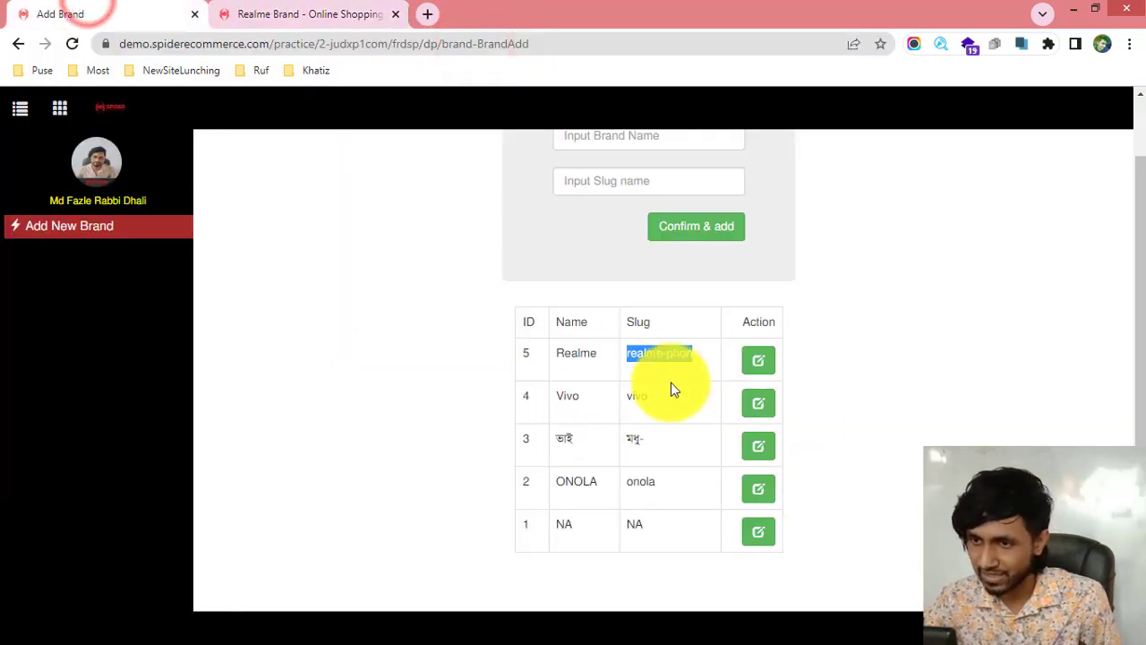
{"action": "scroll", "coordinate": [673, 387], "scroll_direction": "up", "scroll_amount": 1}
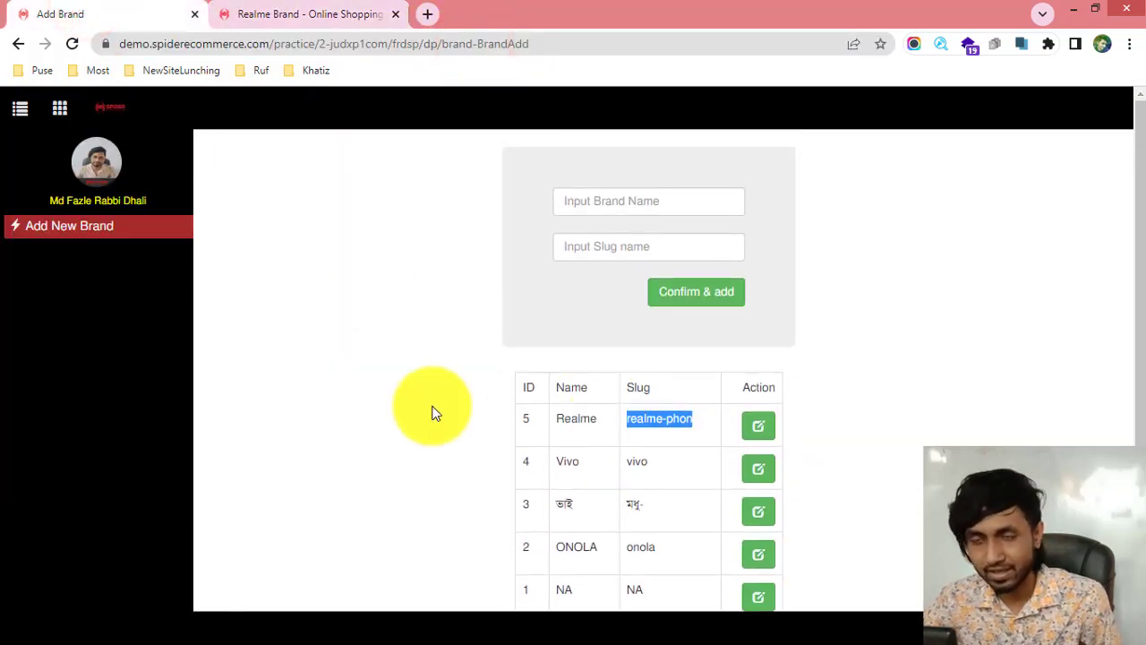
{"action": "left_click", "coordinate": [619, 403]}
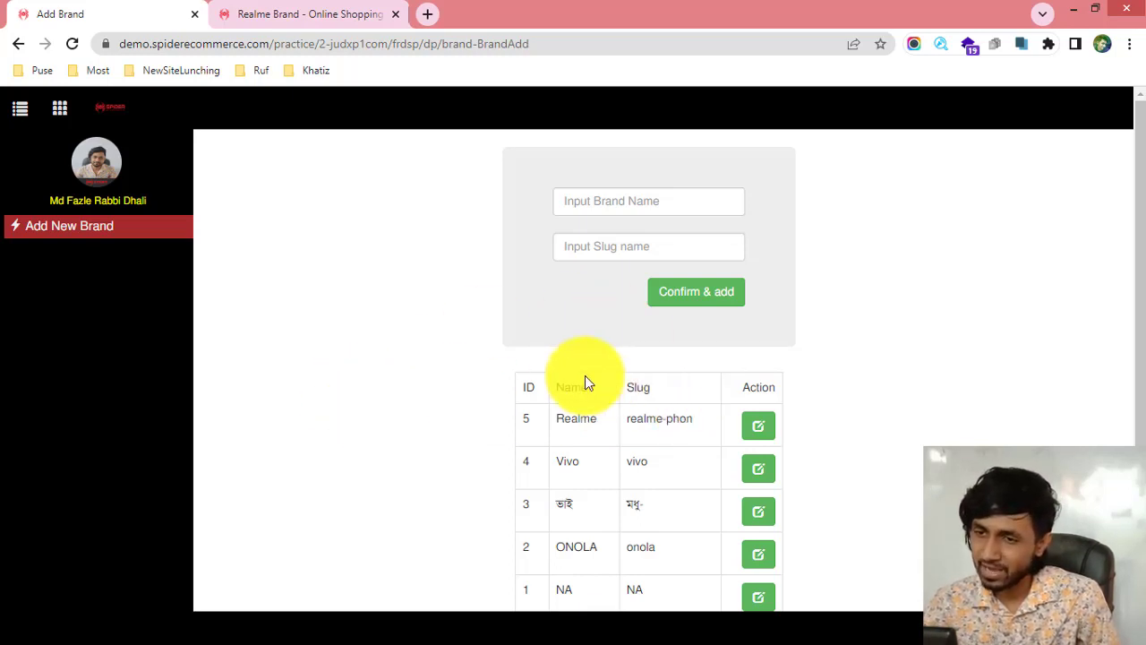
{"action": "scroll", "coordinate": [627, 389], "scroll_direction": "down", "scroll_amount": 1}
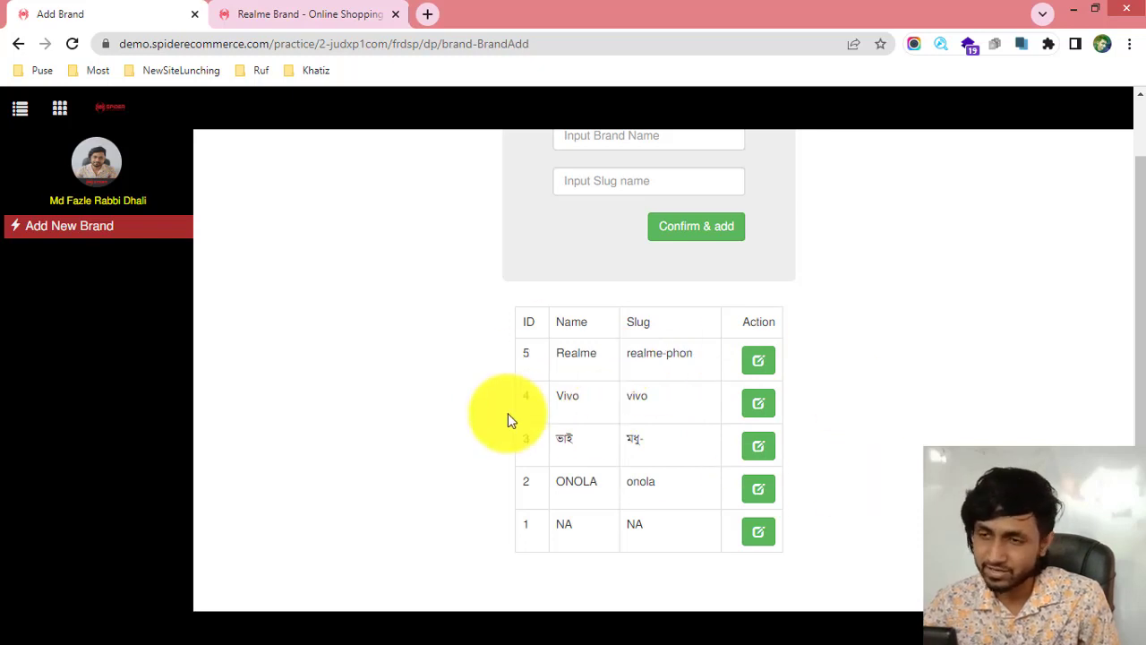
{"action": "scroll", "coordinate": [358, 399], "scroll_direction": "up", "scroll_amount": 1}
{"action": "scroll", "coordinate": [564, 340], "scroll_direction": "down", "scroll_amount": 1}
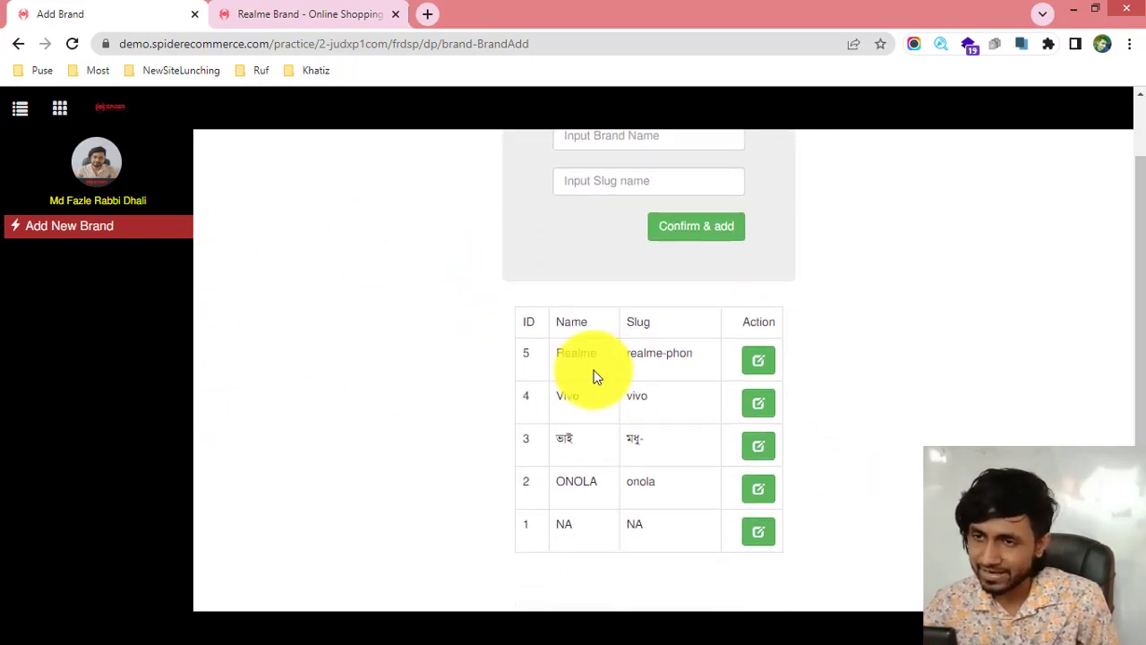
{"action": "scroll", "coordinate": [576, 388], "scroll_direction": "up", "scroll_amount": 1}
{"action": "scroll", "coordinate": [575, 358], "scroll_direction": "down", "scroll_amount": 1}
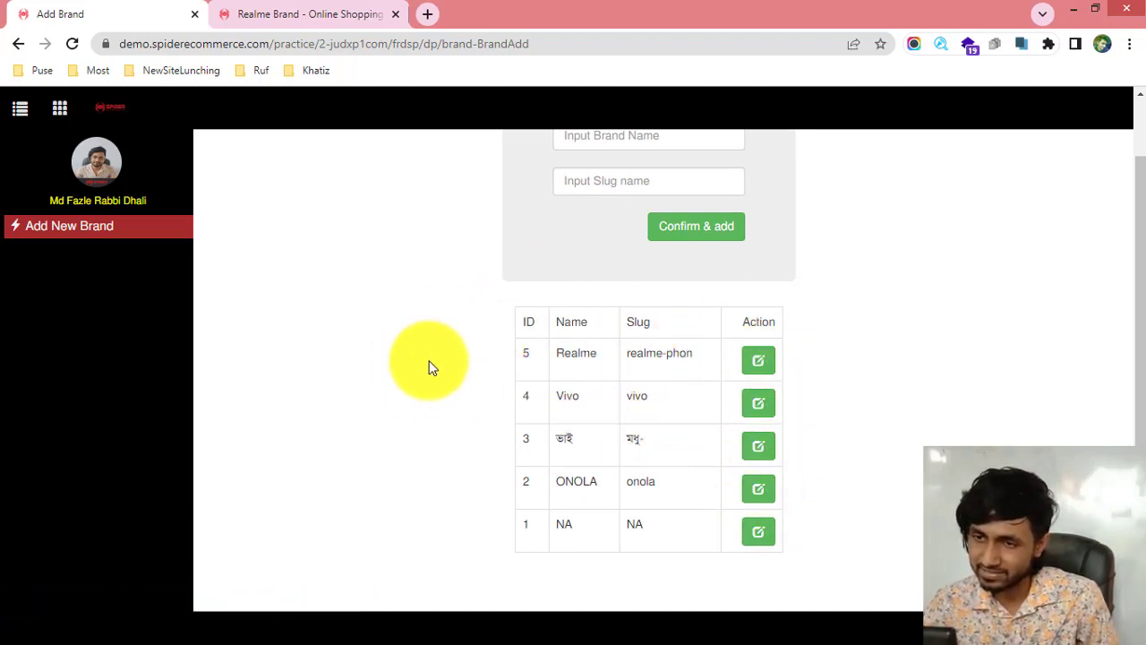
{"action": "left_click", "coordinate": [758, 362]}
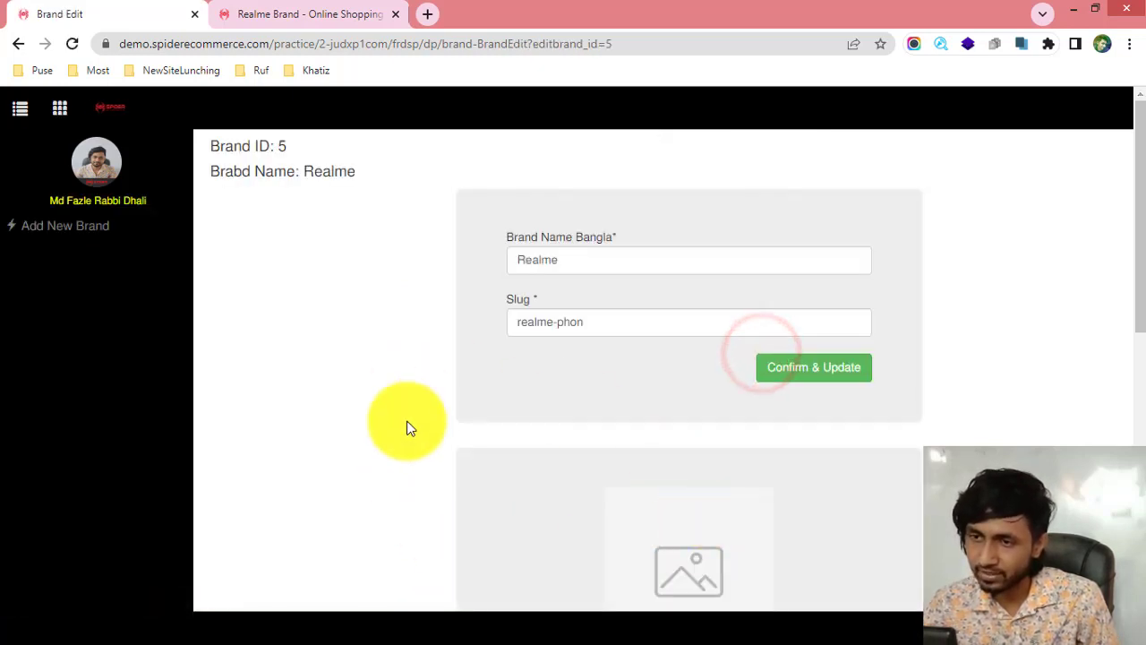
Step: Set the Realme brand's slug to realme on its edit form and confirm the update
{"action": "scroll", "coordinate": [654, 248], "scroll_direction": "down", "scroll_amount": 5}
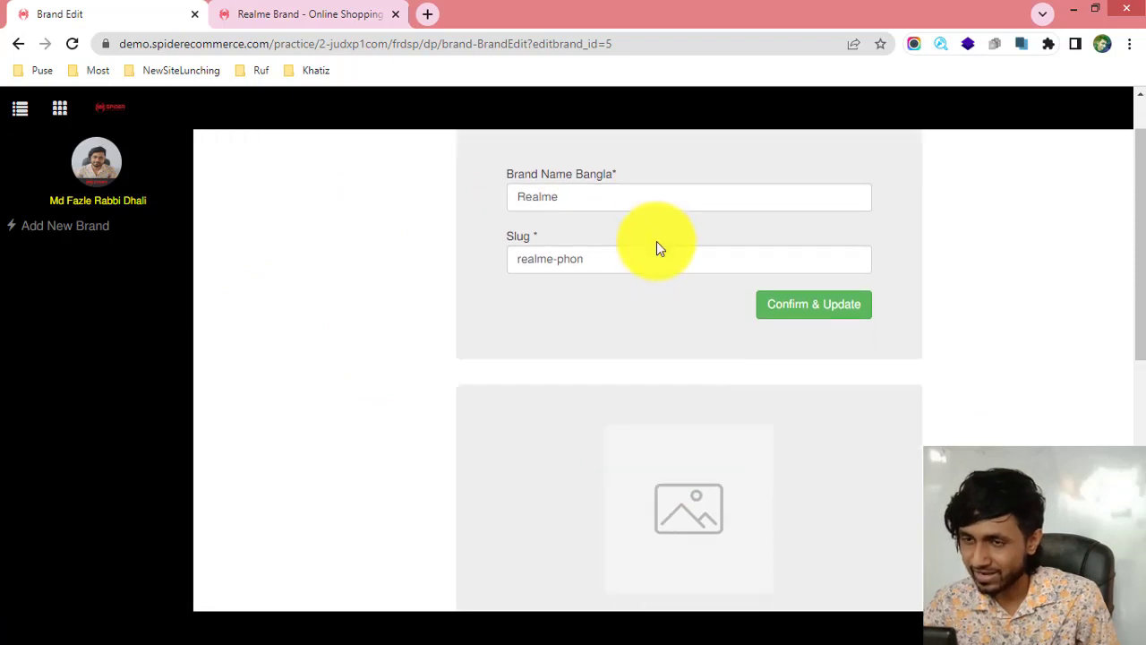
{"action": "scroll", "coordinate": [690, 384], "scroll_direction": "up", "scroll_amount": 5}
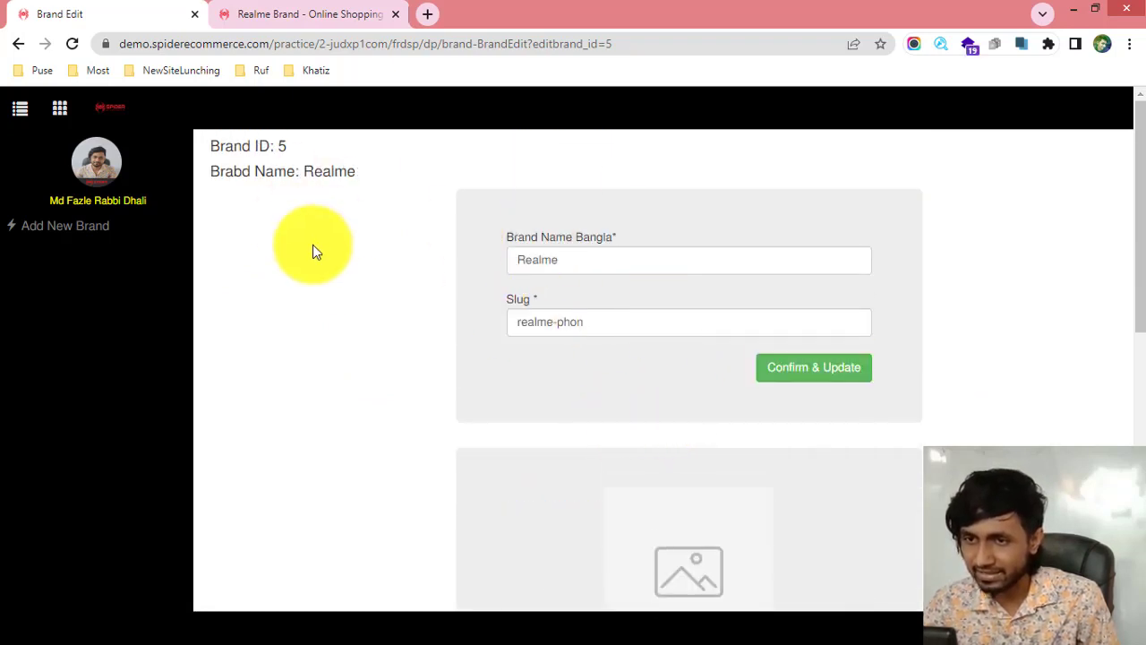
{"action": "scroll", "coordinate": [635, 302], "scroll_direction": "down", "scroll_amount": 5}
{"action": "scroll", "coordinate": [606, 379], "scroll_direction": "up", "scroll_amount": 5}
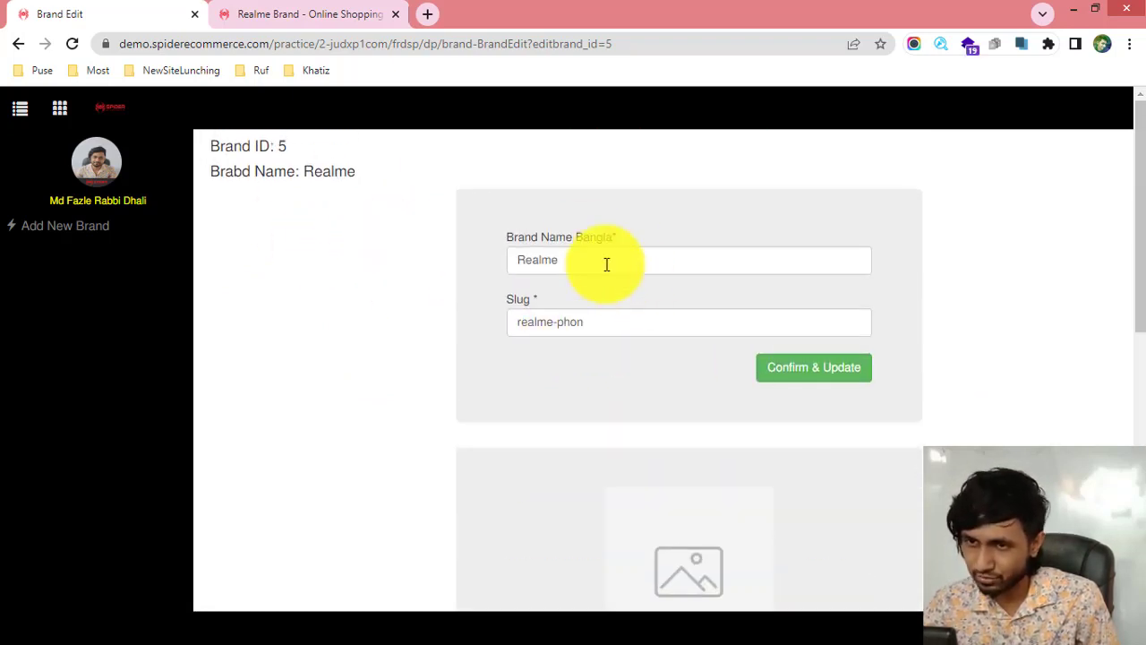
{"action": "left_click", "coordinate": [604, 259]}
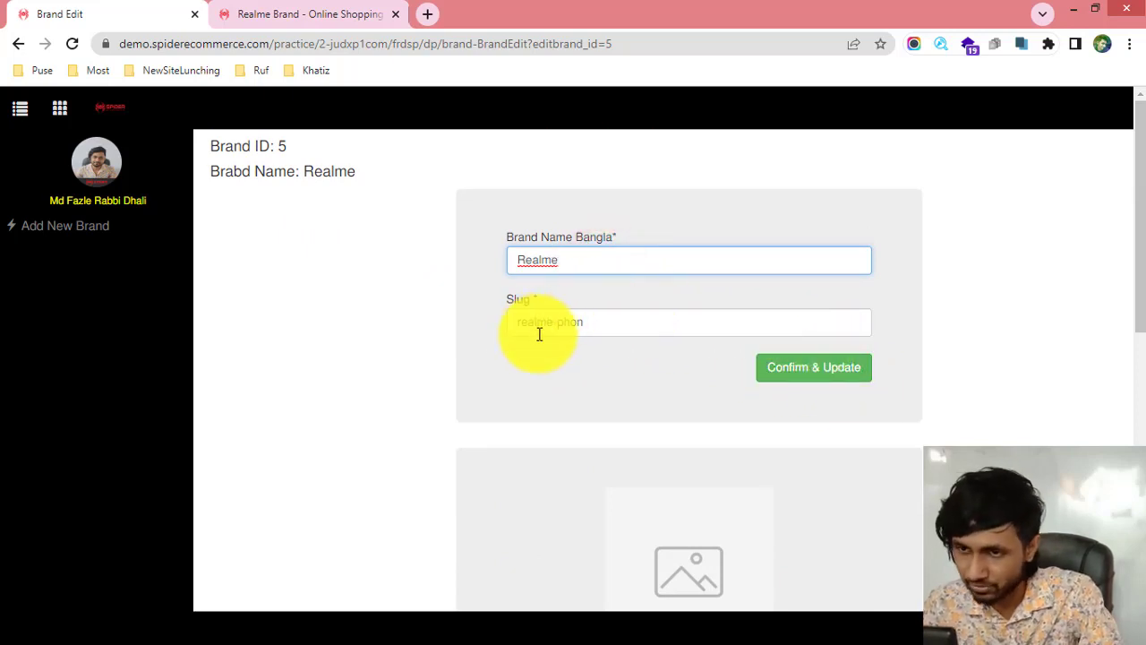
{"action": "left_click_drag", "start_coordinate": [553, 322], "coordinate": [650, 325]}
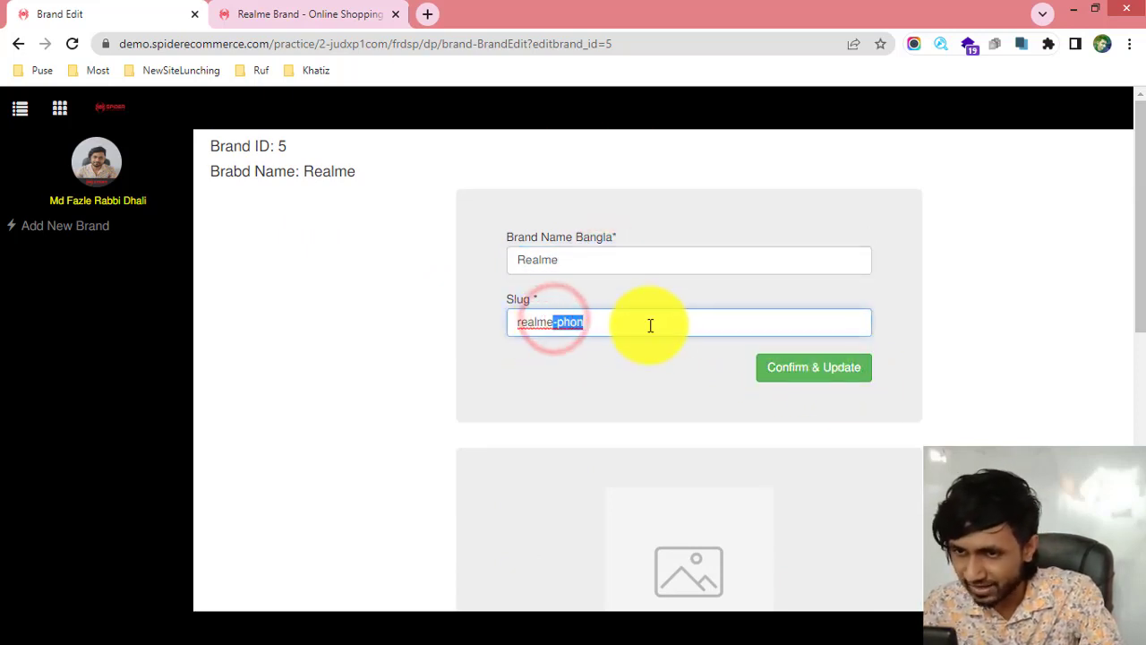
{"action": "key", "text": "BackSpace"}
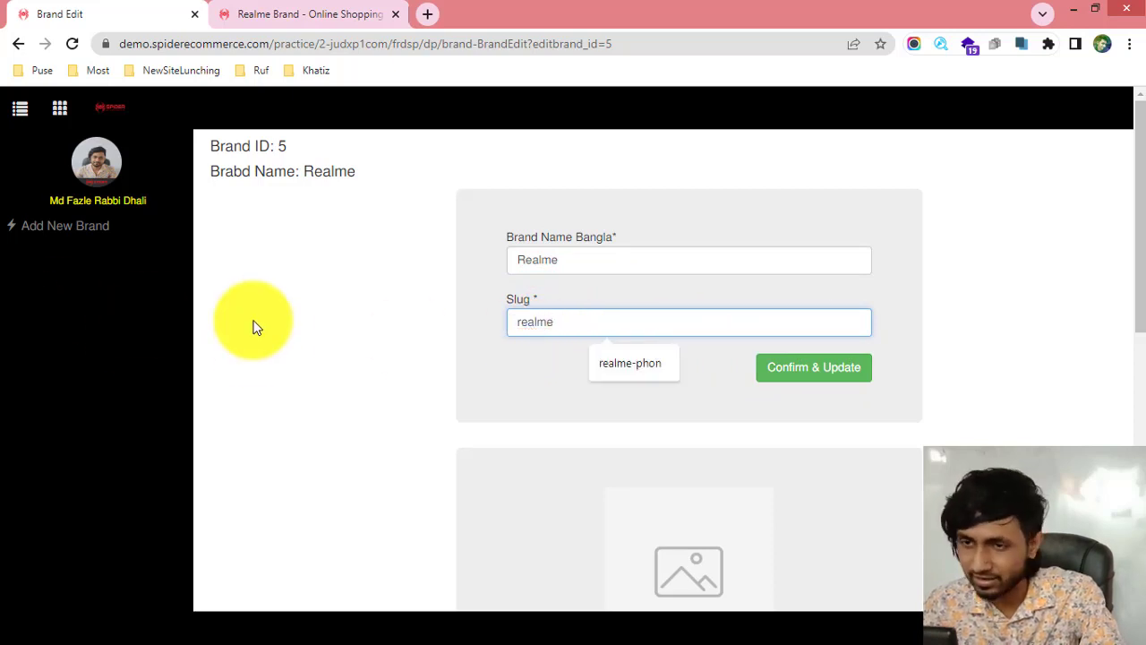
{"action": "left_click", "coordinate": [253, 327]}
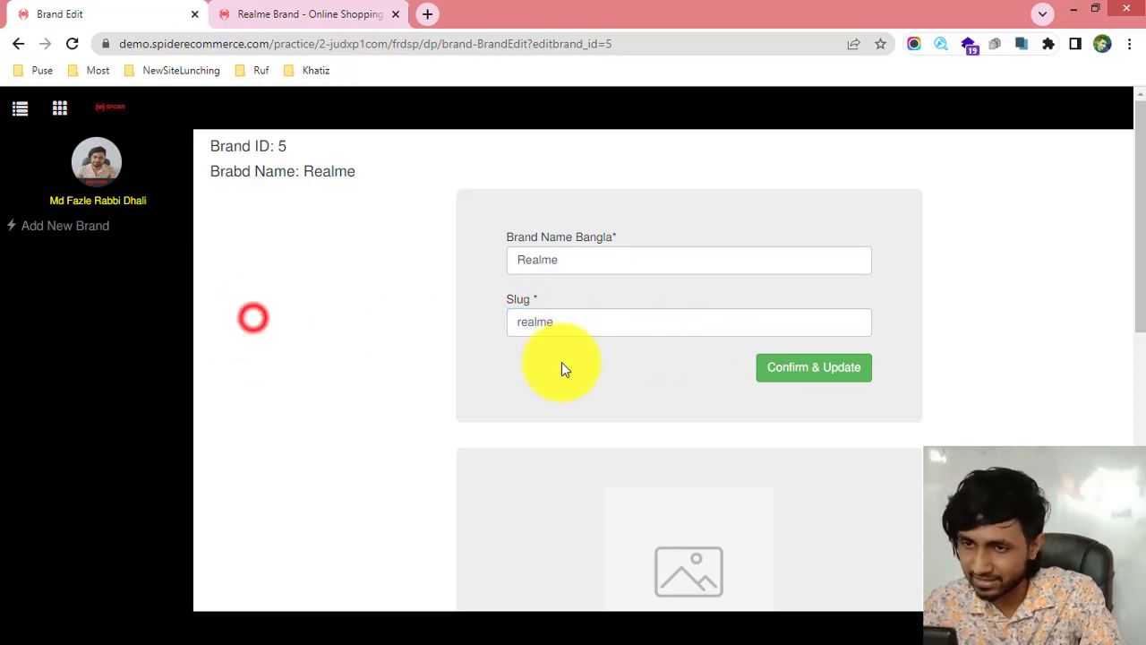
{"action": "left_click", "coordinate": [817, 365]}
{"action": "left_click", "coordinate": [740, 435]}
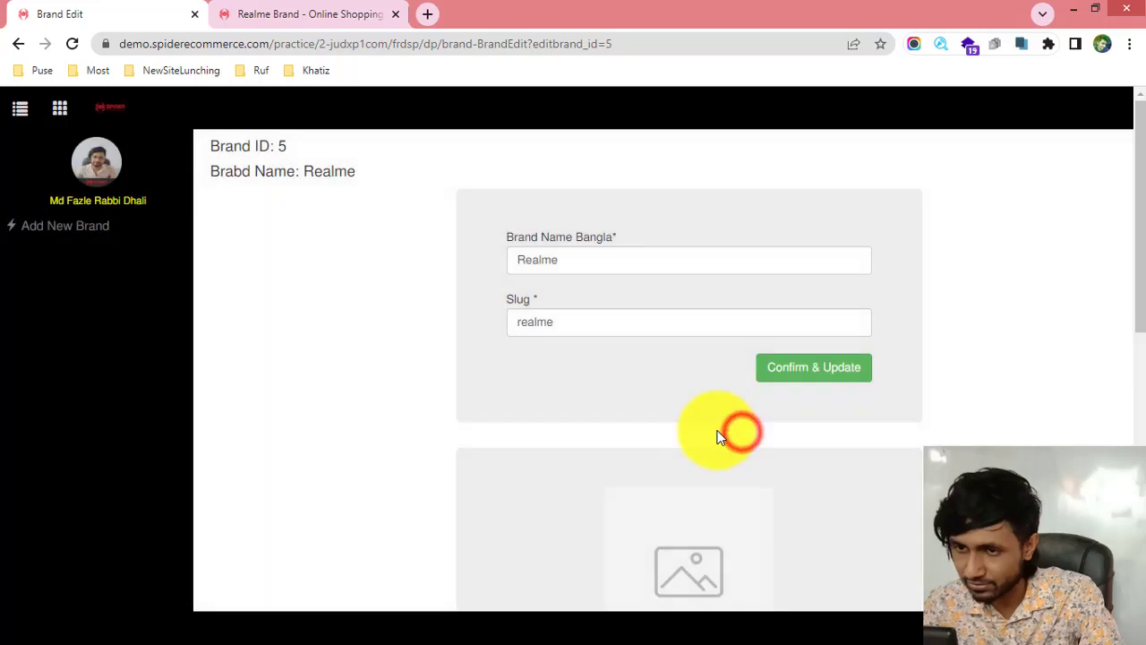
Step: Review the brand name and slug fields on the Realme edit form
{"action": "left_click", "coordinate": [568, 323]}
{"action": "left_click", "coordinate": [519, 373]}
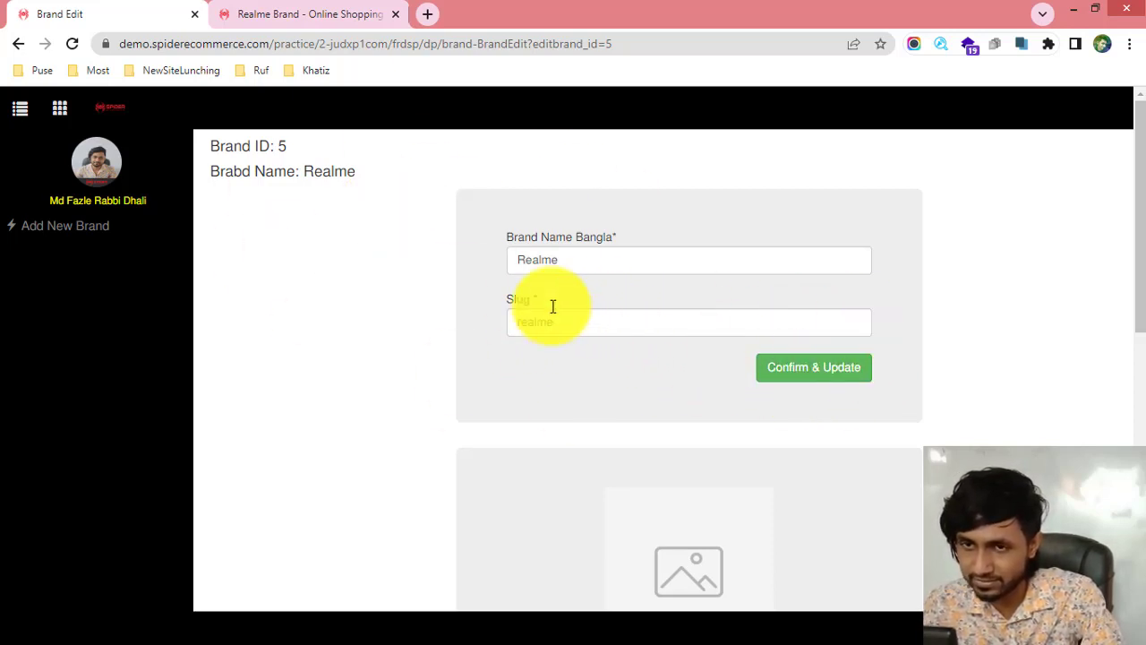
{"action": "scroll", "coordinate": [537, 304], "scroll_direction": "down", "scroll_amount": 5}
{"action": "scroll", "coordinate": [521, 303], "scroll_direction": "up", "scroll_amount": 5}
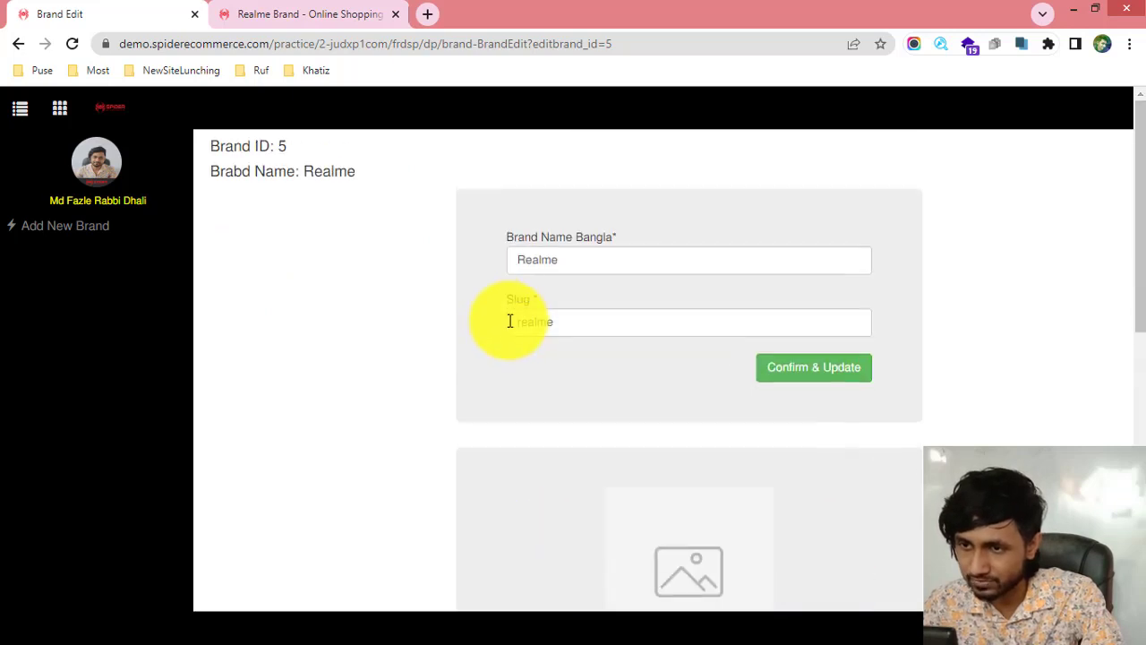
{"action": "double_click", "coordinate": [579, 261]}
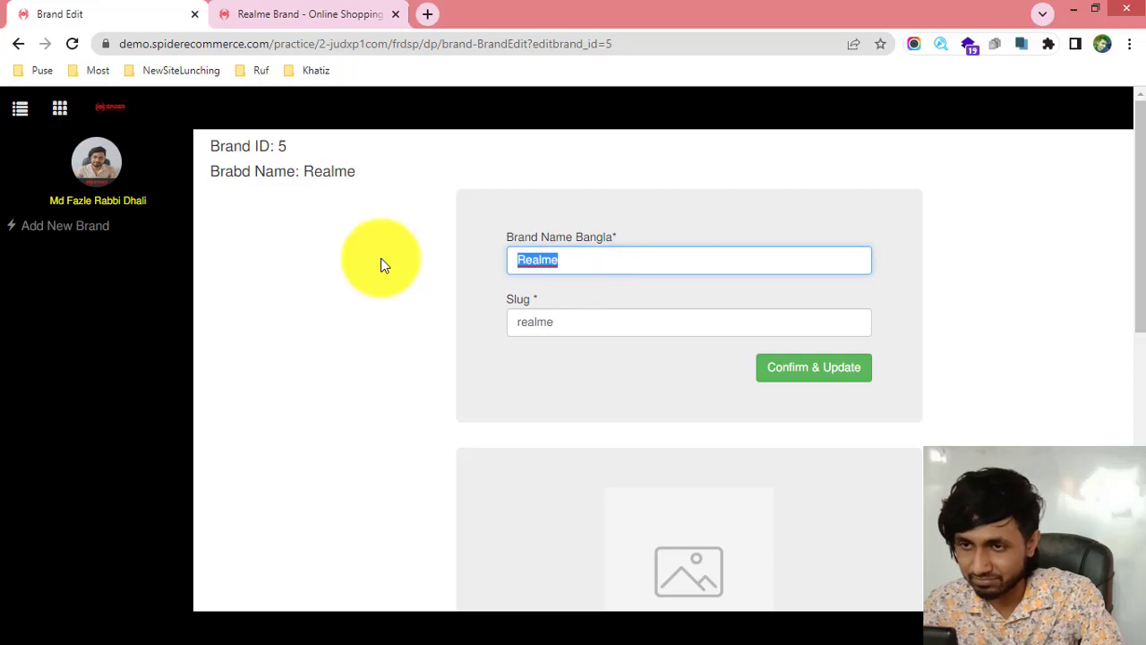
{"action": "left_click_drag", "start_coordinate": [675, 259], "coordinate": [529, 258]}
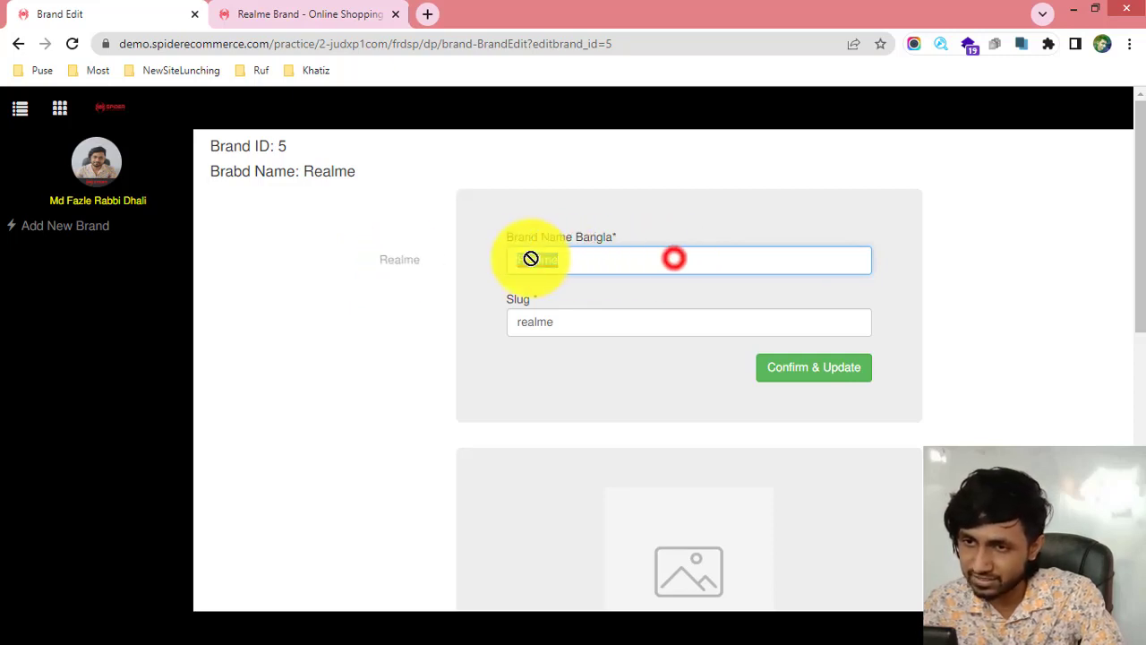
{"action": "left_click", "coordinate": [593, 260]}
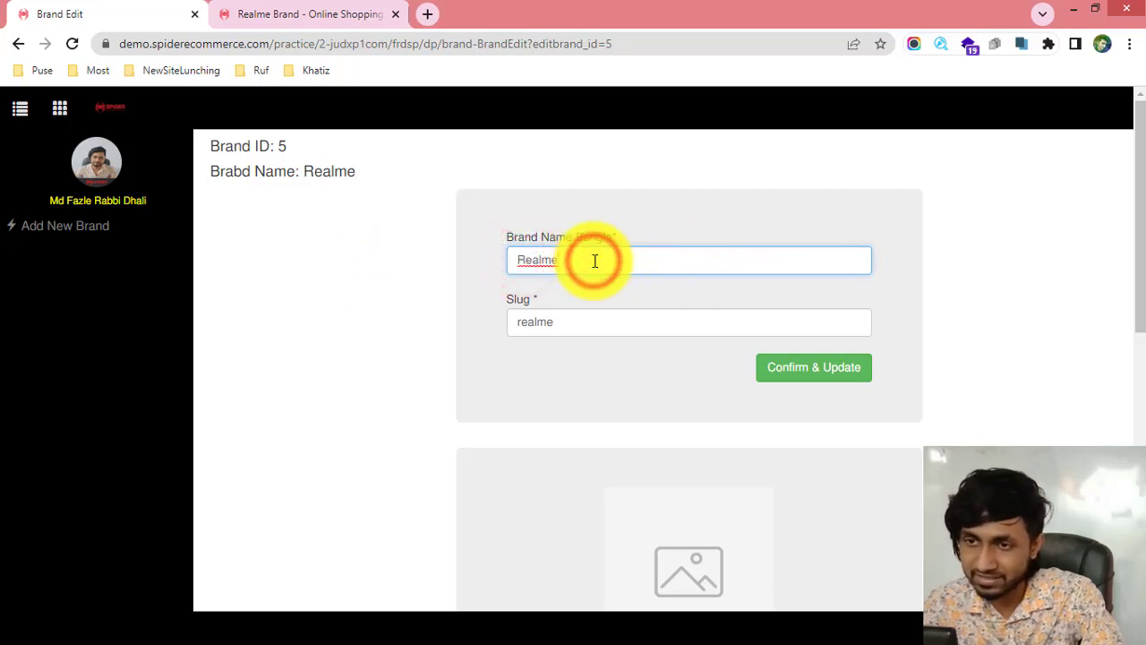
{"action": "left_click_drag", "start_coordinate": [593, 260], "coordinate": [513, 259]}
{"action": "left_click", "coordinate": [573, 262]}
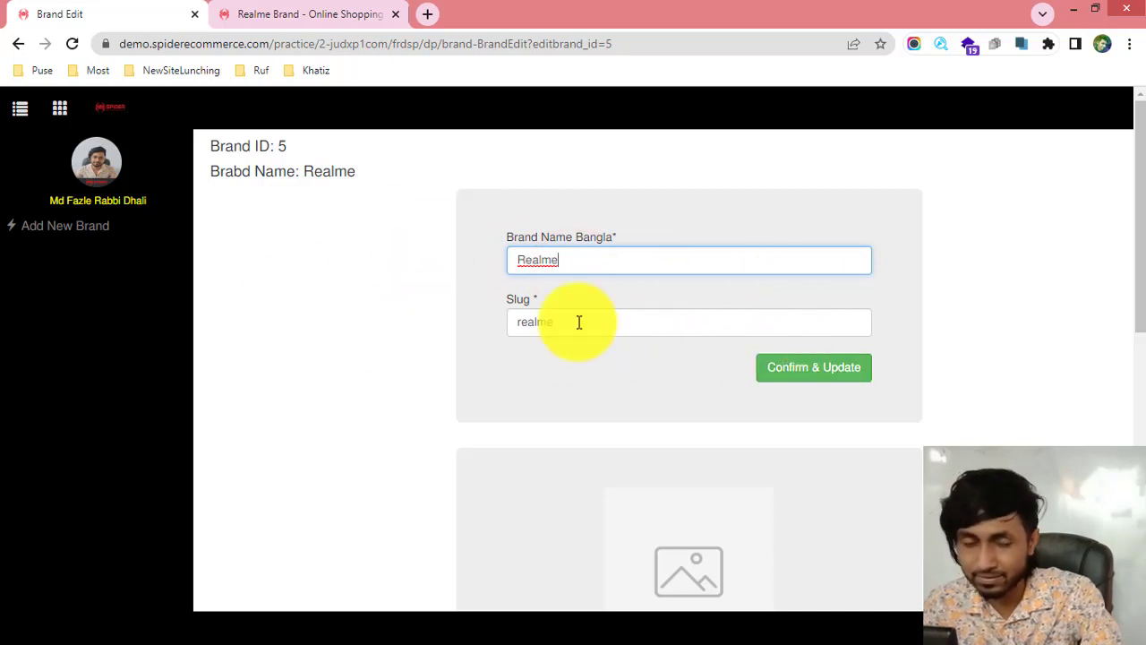
{"action": "scroll", "coordinate": [537, 331], "scroll_direction": "down", "scroll_amount": 5}
{"action": "scroll", "coordinate": [528, 332], "scroll_direction": "up", "scroll_amount": 5}
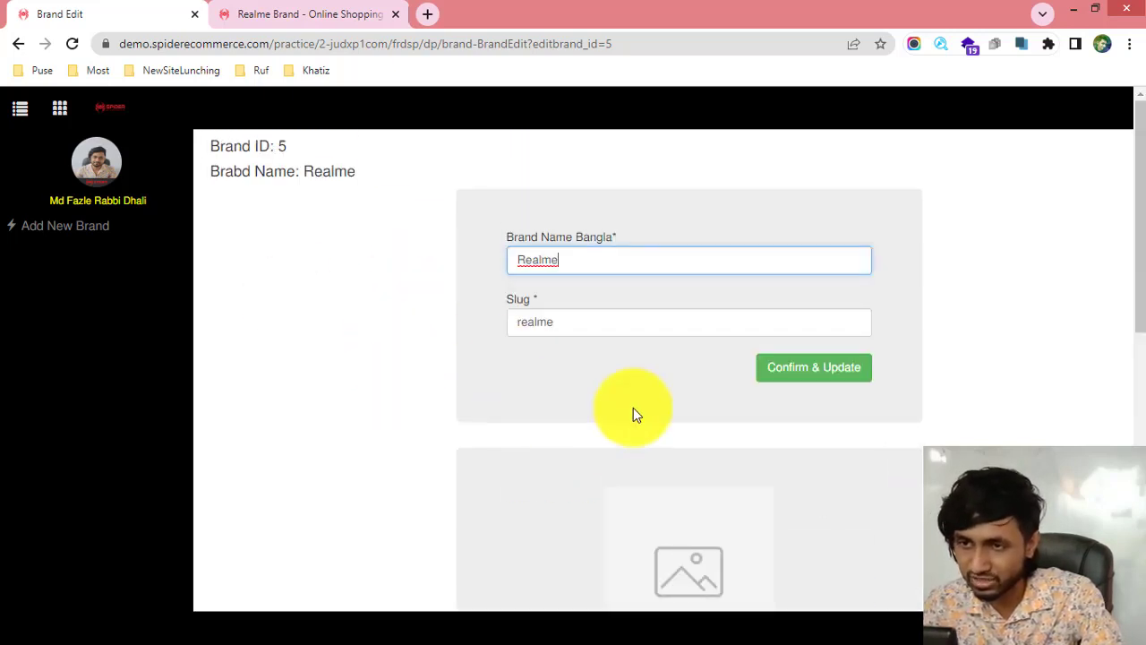
Step: Submit the Realme edit form and check the brand's name and slug in the brand table
{"action": "key", "text": "Return"}
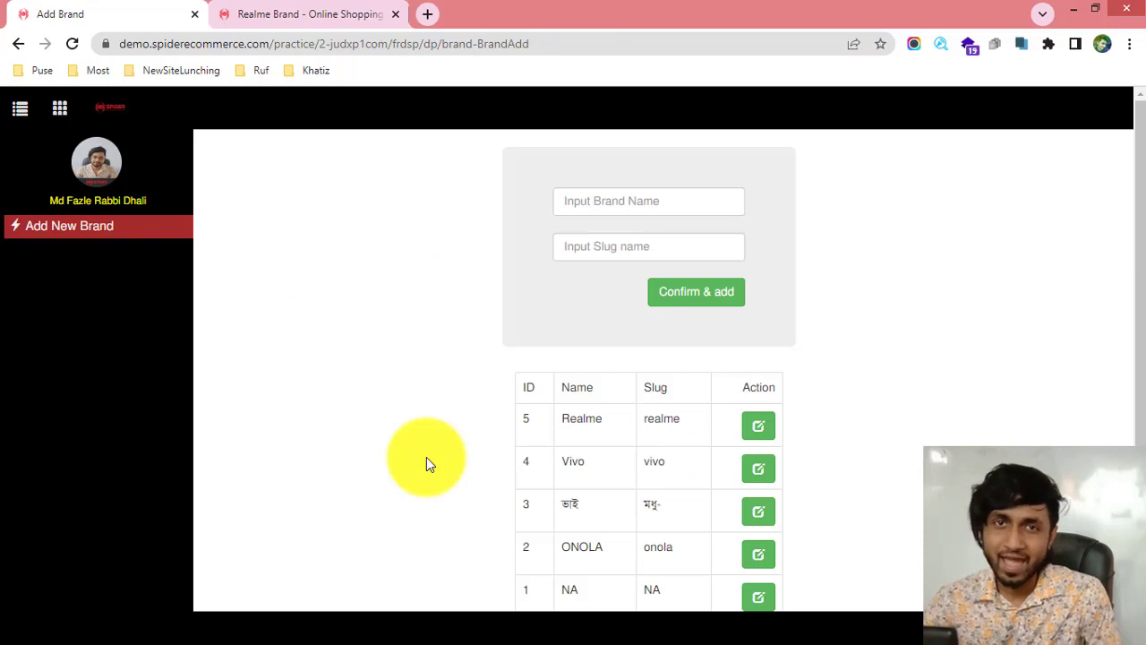
{"action": "scroll", "coordinate": [582, 456], "scroll_direction": "down", "scroll_amount": 1}
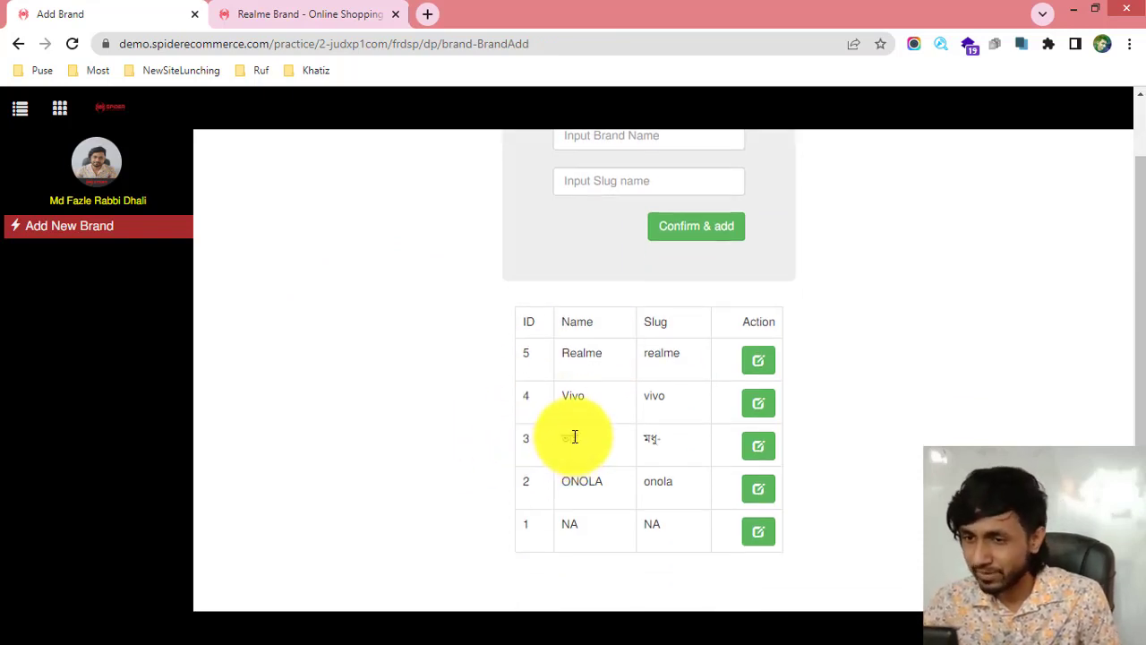
{"action": "scroll", "coordinate": [575, 436], "scroll_direction": "up", "scroll_amount": 1}
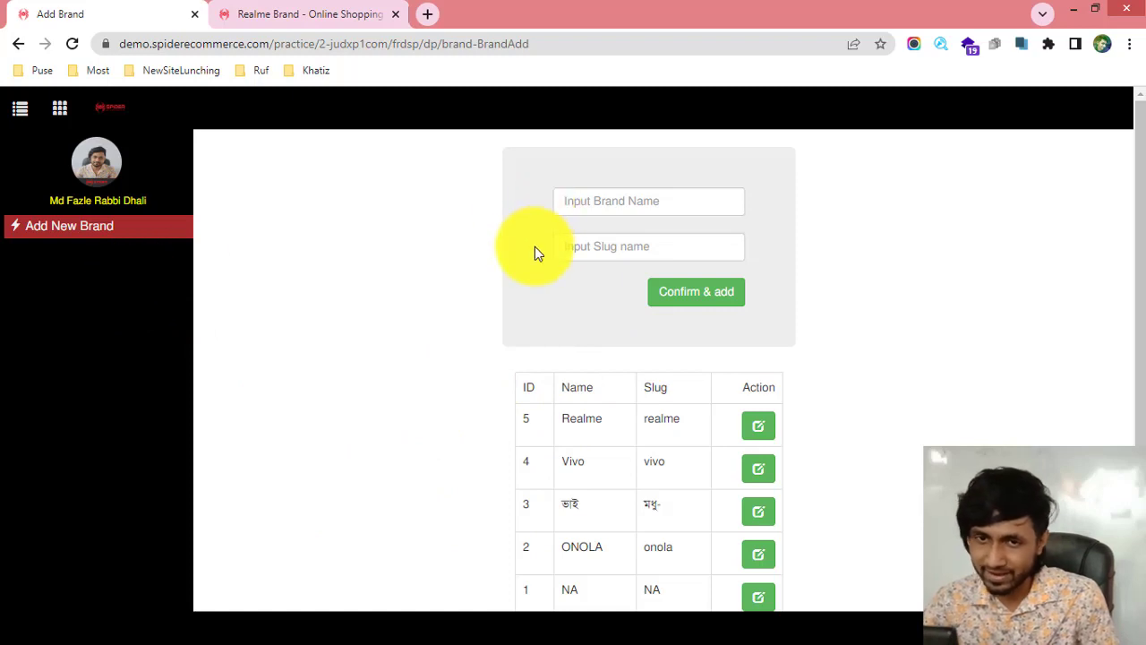
{"action": "scroll", "coordinate": [663, 349], "scroll_direction": "down", "scroll_amount": 1}
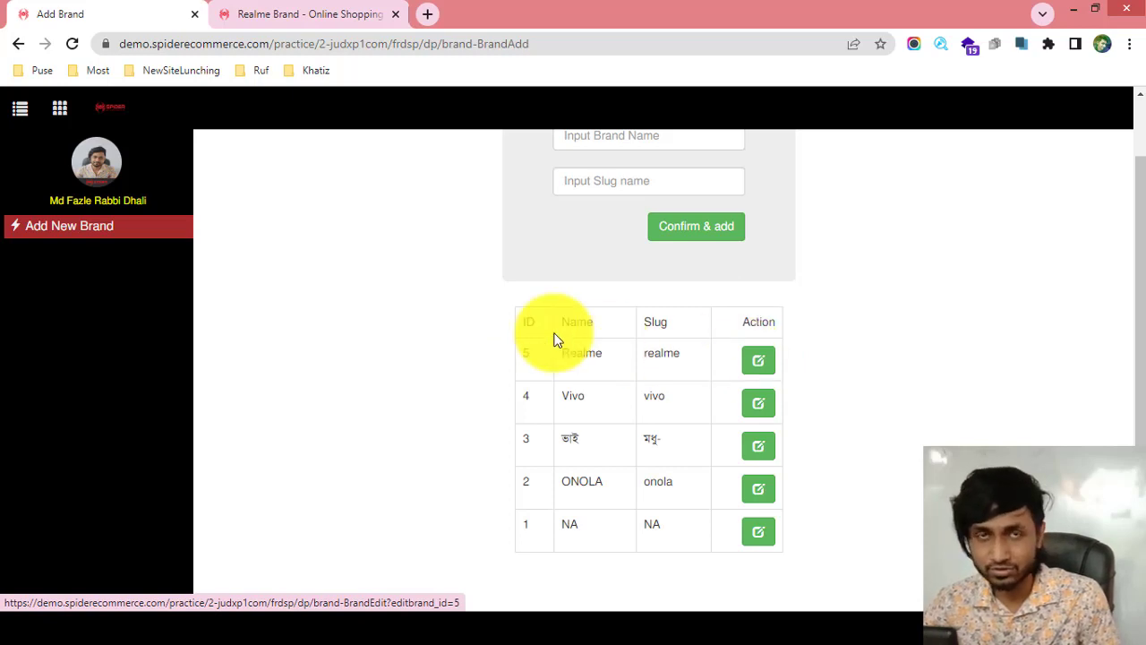
Step: Reopen the Realme brand for editing from the brand table and look over its edit form
{"action": "left_click", "coordinate": [763, 361]}
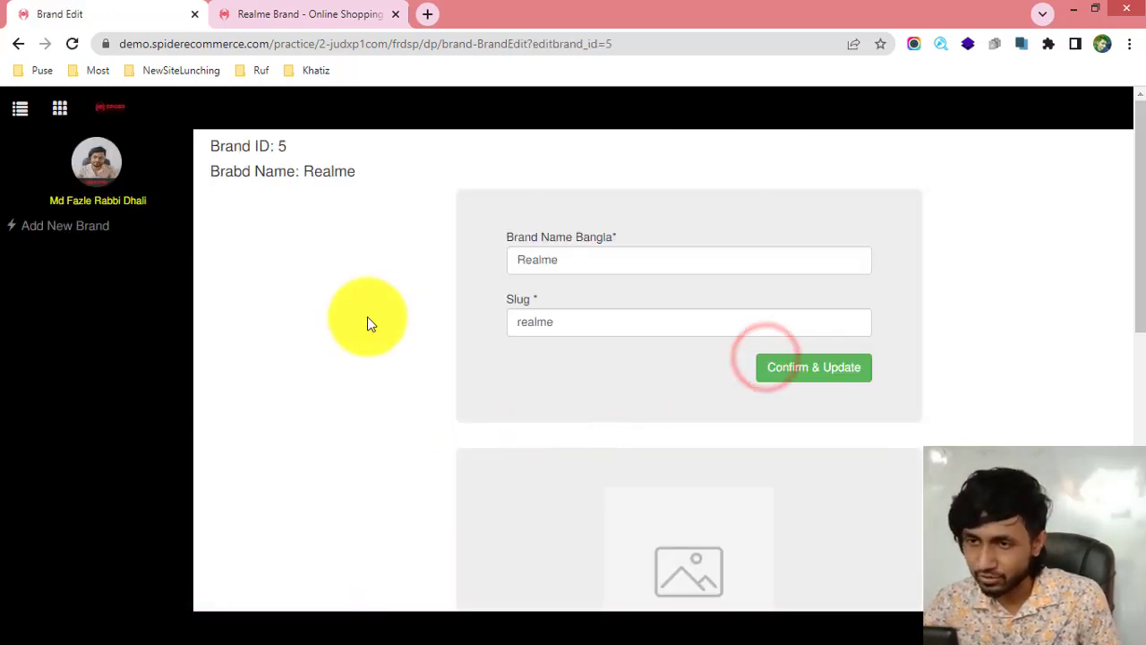
{"action": "scroll", "coordinate": [504, 333], "scroll_direction": "down", "scroll_amount": 7}
{"action": "scroll", "coordinate": [620, 345], "scroll_direction": "up", "scroll_amount": 6}
{"action": "scroll", "coordinate": [620, 351], "scroll_direction": "up", "scroll_amount": 1}
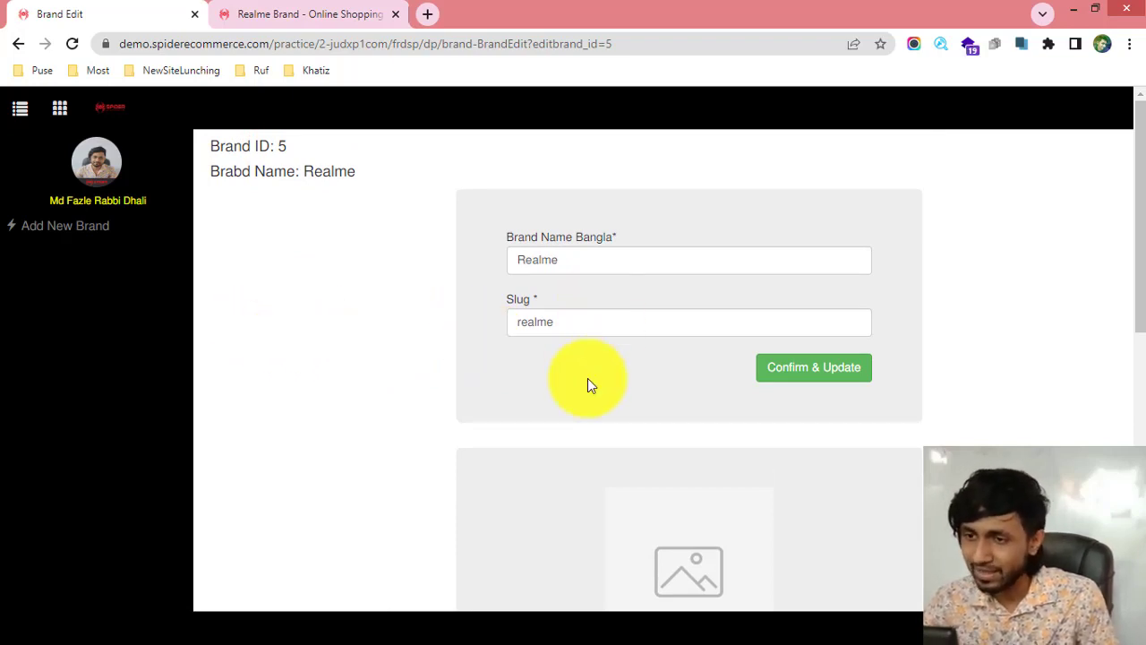
Step: Examine the thumbnail section's image size, dimension and file type requirements, and recheck the brand name on the edit form
{"action": "scroll", "coordinate": [591, 376], "scroll_direction": "down", "scroll_amount": 4}
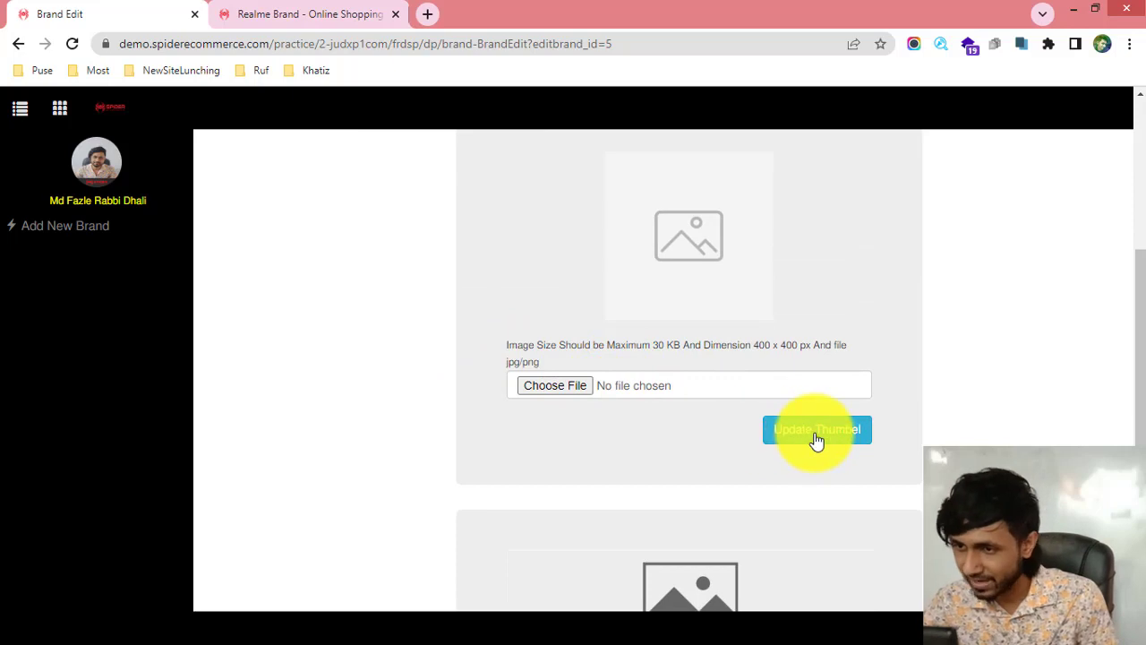
{"action": "scroll", "coordinate": [529, 422], "scroll_direction": "up", "scroll_amount": 2}
{"action": "left_click_drag", "start_coordinate": [518, 512], "coordinate": [898, 510]}
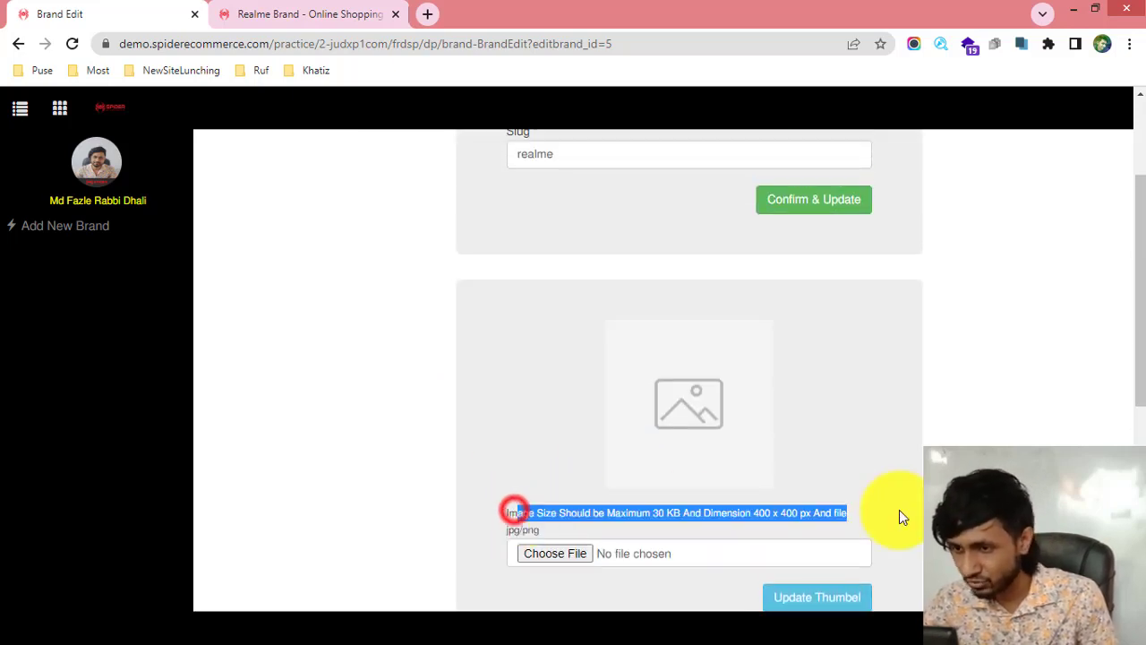
{"action": "scroll", "coordinate": [792, 433], "scroll_direction": "down", "scroll_amount": 2}
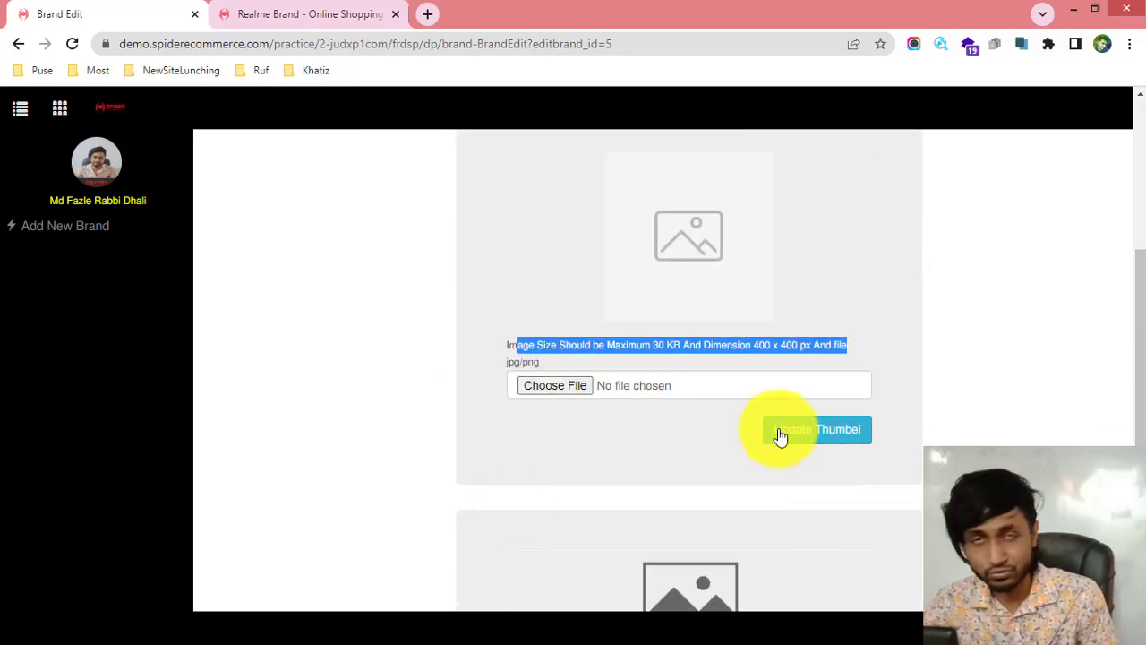
{"action": "scroll", "coordinate": [779, 435], "scroll_direction": "up", "scroll_amount": 1}
{"action": "left_click", "coordinate": [734, 427]}
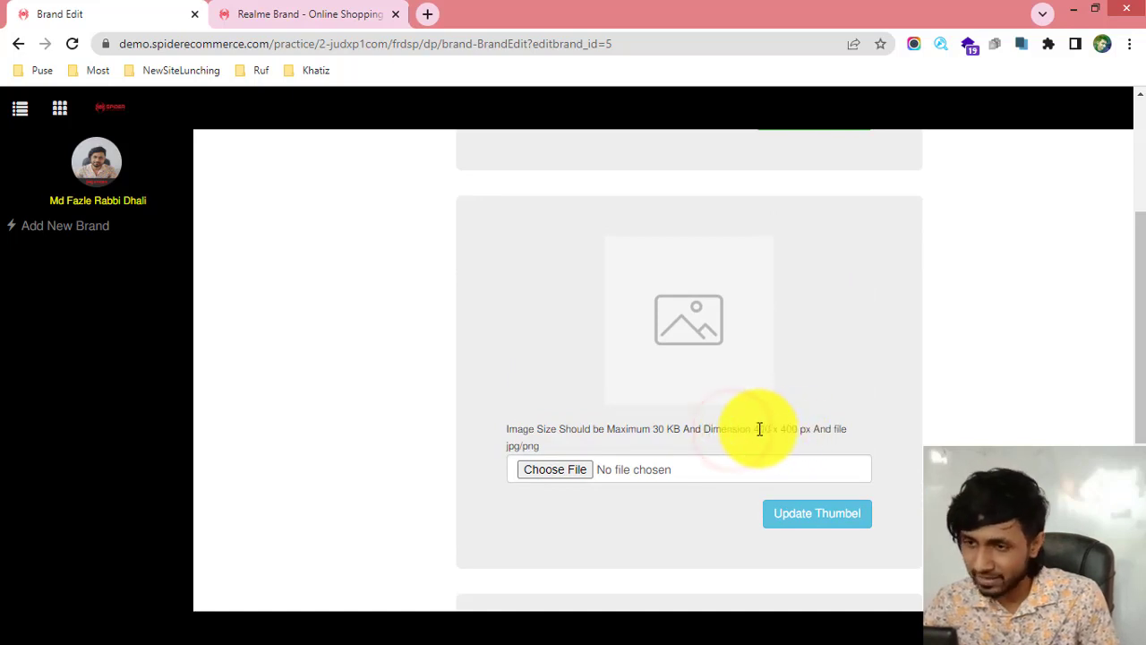
{"action": "left_click_drag", "start_coordinate": [751, 428], "coordinate": [794, 428]}
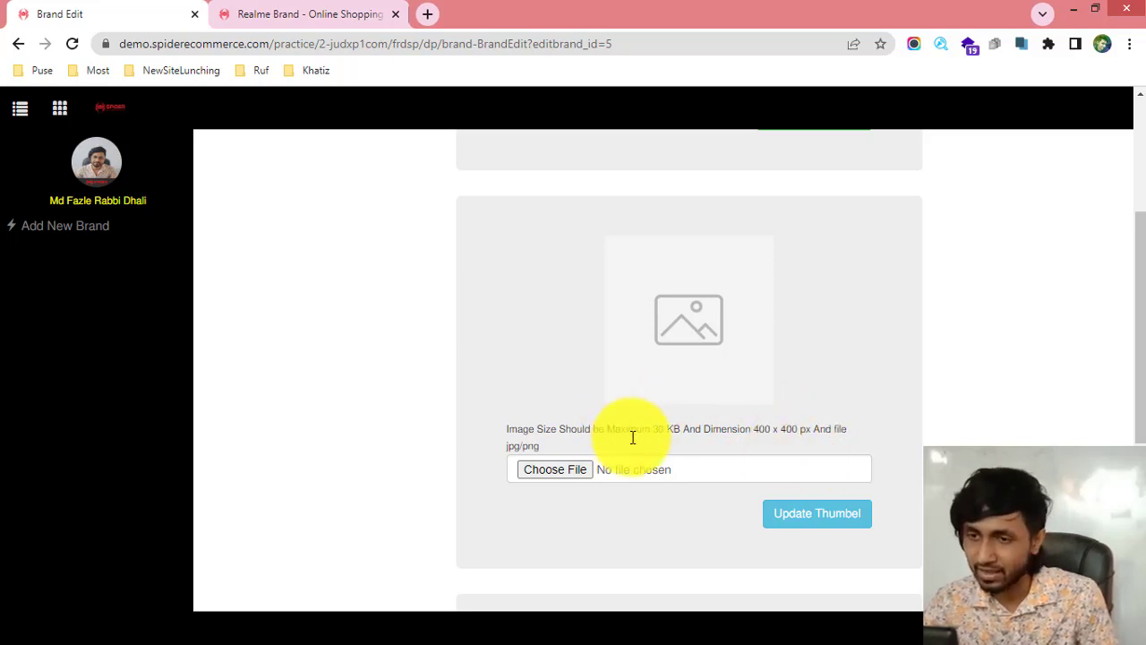
{"action": "left_click_drag", "start_coordinate": [772, 428], "coordinate": [810, 426]}
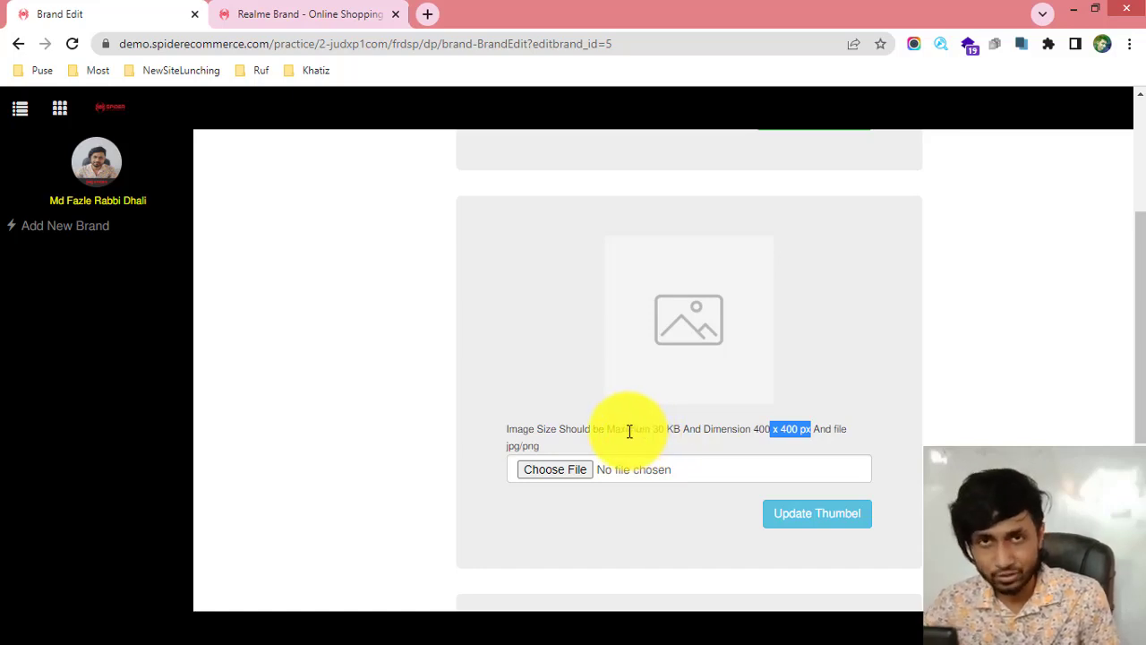
{"action": "left_click_drag", "start_coordinate": [624, 428], "coordinate": [537, 424]}
{"action": "scroll", "coordinate": [537, 425], "scroll_direction": "up", "scroll_amount": 3}
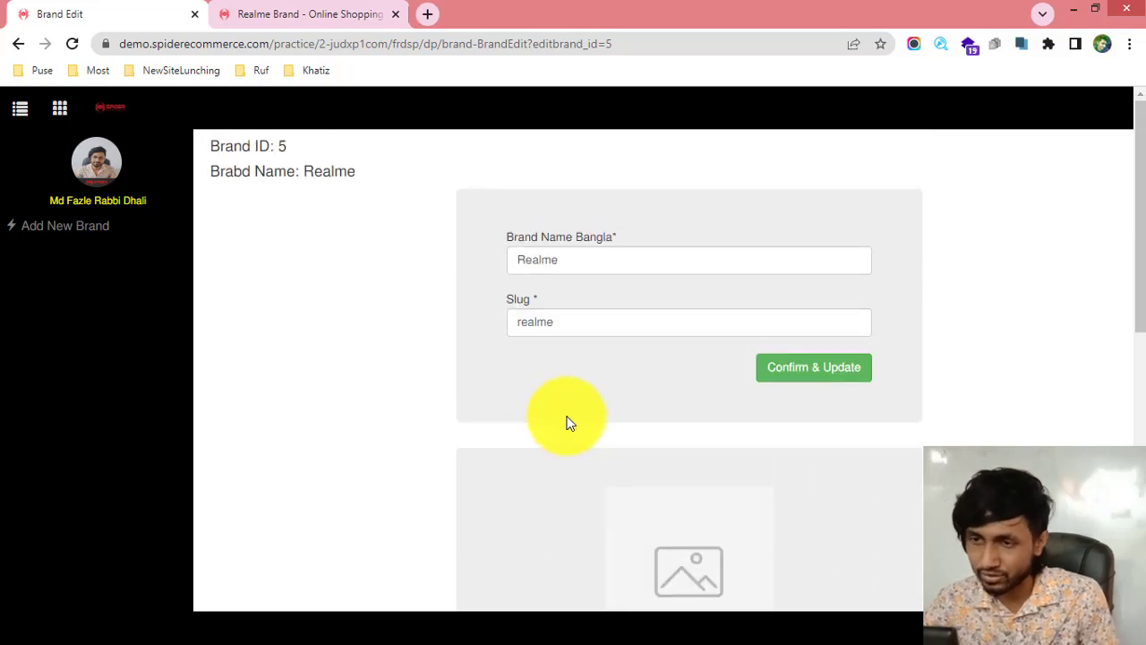
{"action": "scroll", "coordinate": [520, 407], "scroll_direction": "down", "scroll_amount": 4}
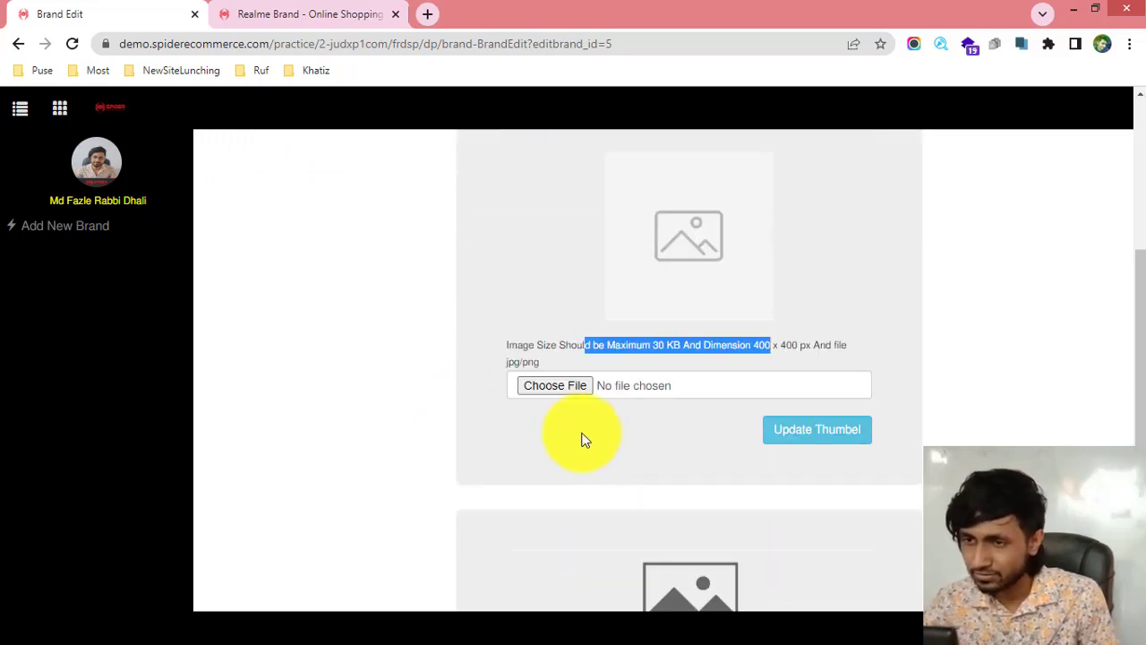
{"action": "scroll", "coordinate": [579, 434], "scroll_direction": "up", "scroll_amount": 3}
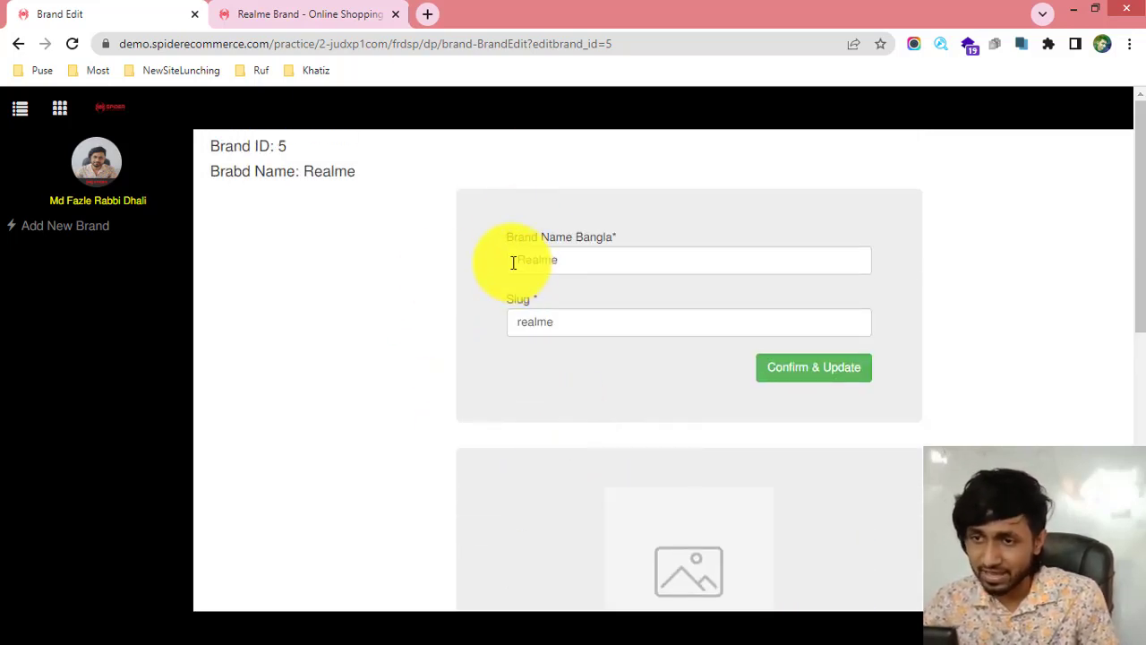
{"action": "left_click_drag", "start_coordinate": [511, 259], "coordinate": [599, 260]}
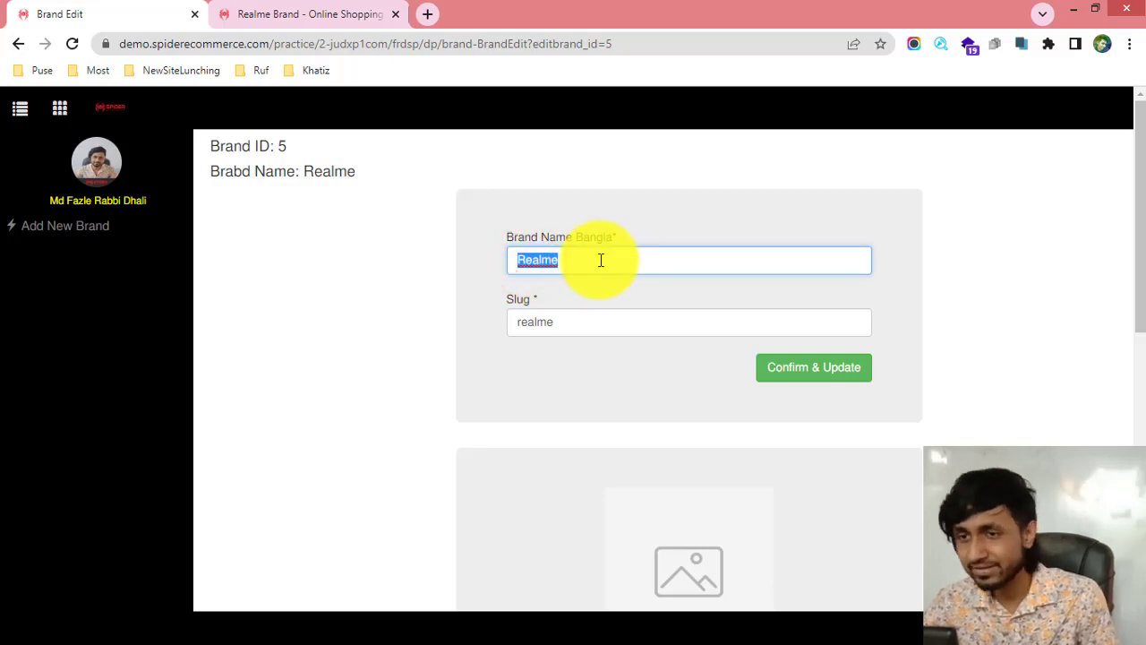
Step: Upload 646275df53bf4_frd.jpg from Downloads as the Realme brand's thumbnail and check the image on the edit form
{"action": "scroll", "coordinate": [601, 260], "scroll_direction": "down", "scroll_amount": 5}
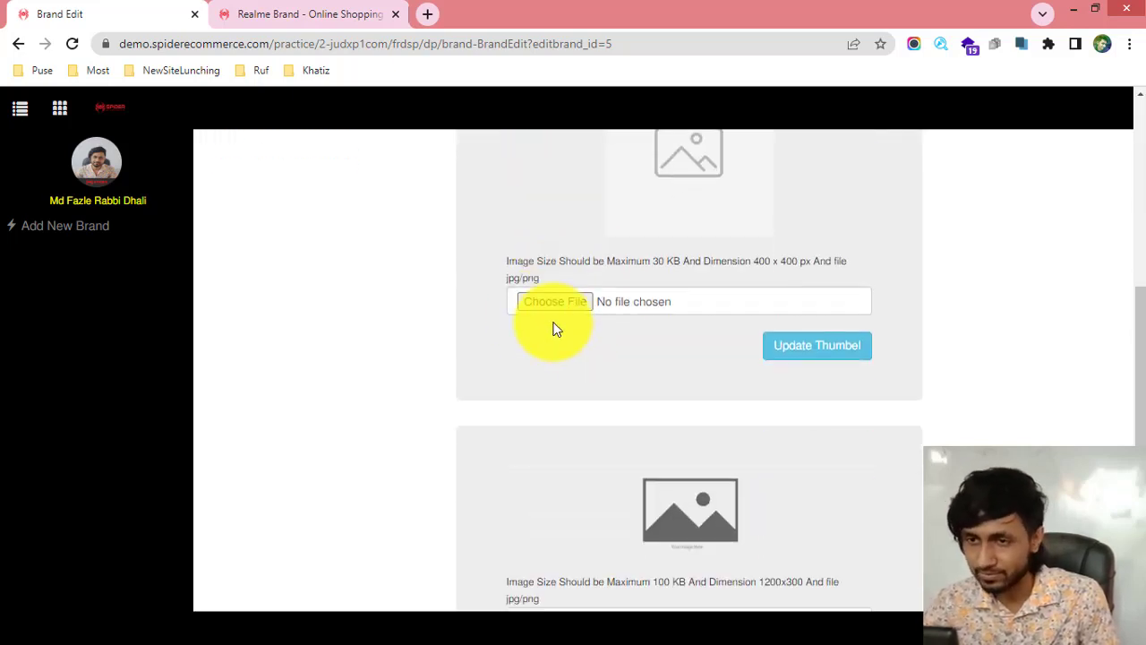
{"action": "scroll", "coordinate": [552, 327], "scroll_direction": "up", "scroll_amount": 1}
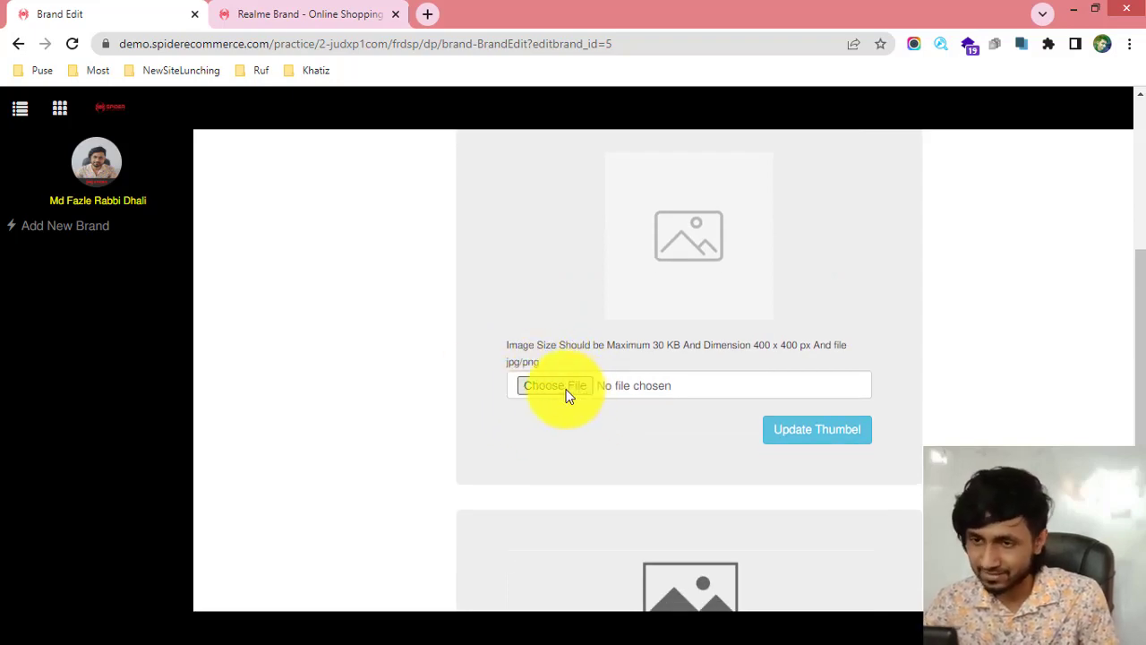
{"action": "left_click", "coordinate": [555, 386]}
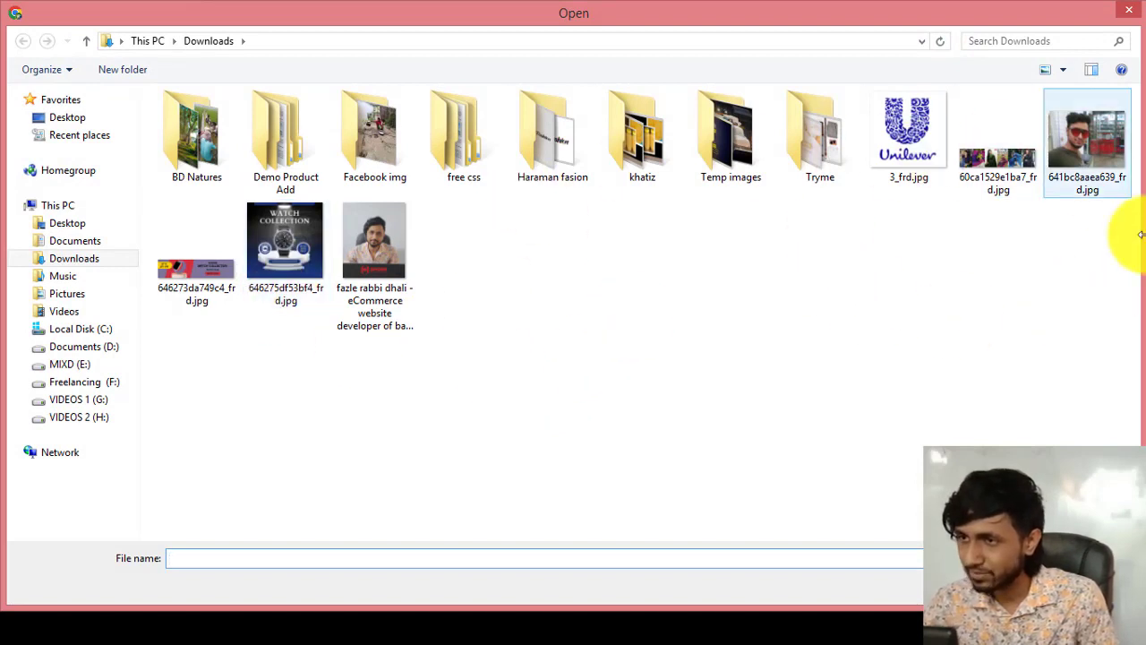
{"action": "left_click", "coordinate": [289, 236]}
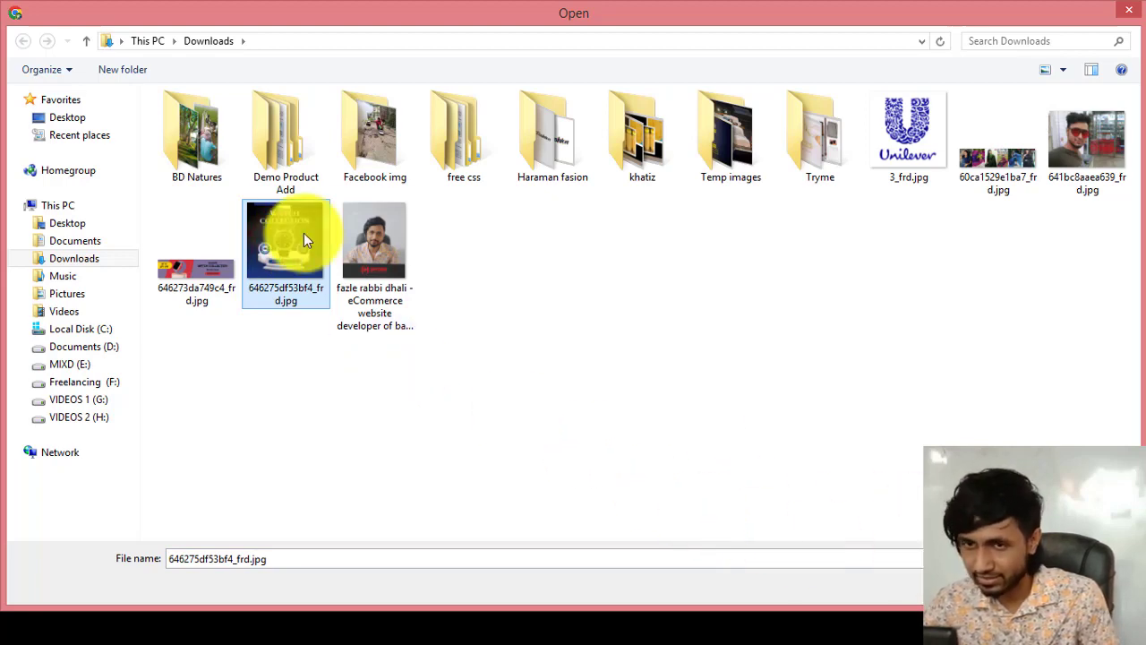
{"action": "double_click", "coordinate": [304, 232]}
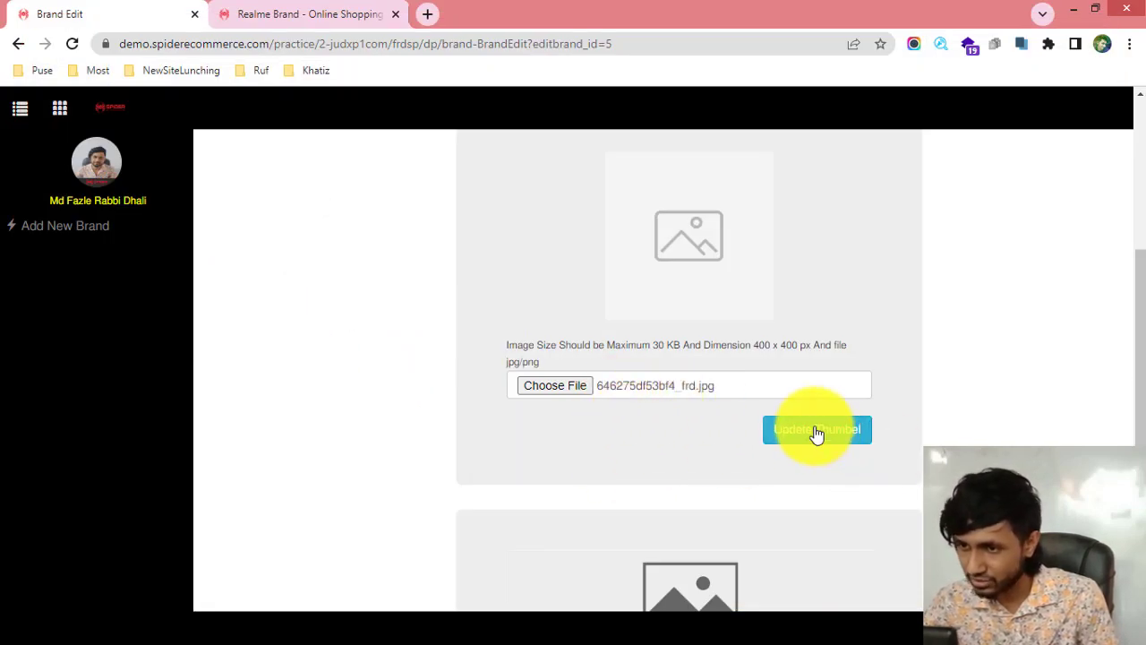
{"action": "left_click", "coordinate": [814, 430]}
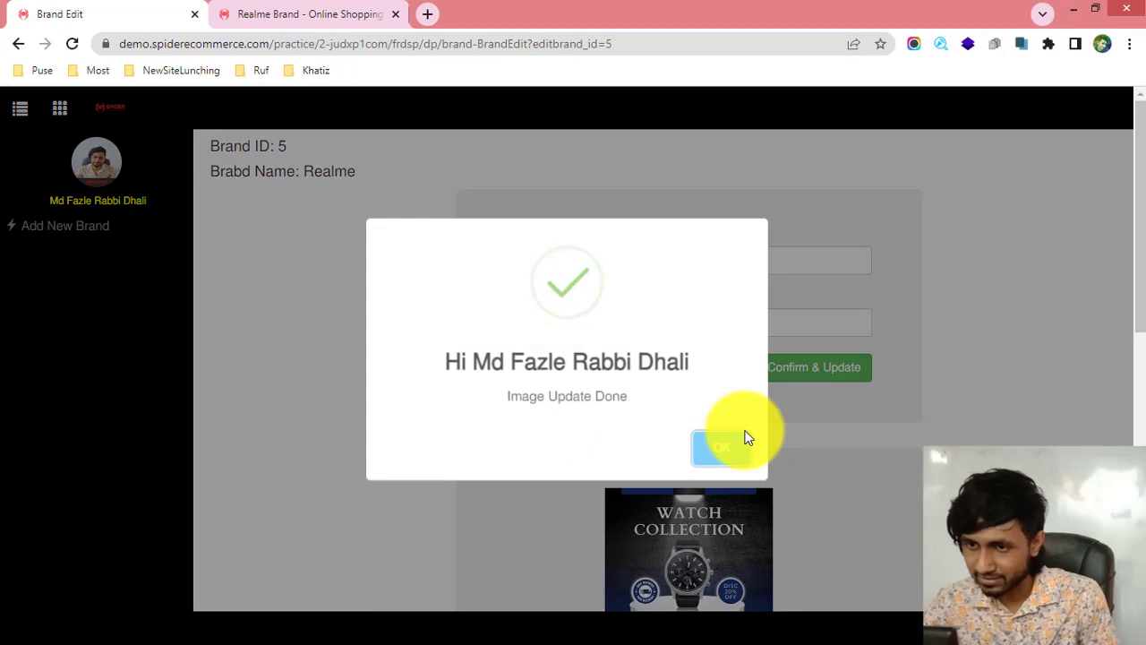
{"action": "left_click", "coordinate": [734, 440]}
{"action": "scroll", "coordinate": [597, 385], "scroll_direction": "down", "scroll_amount": 3}
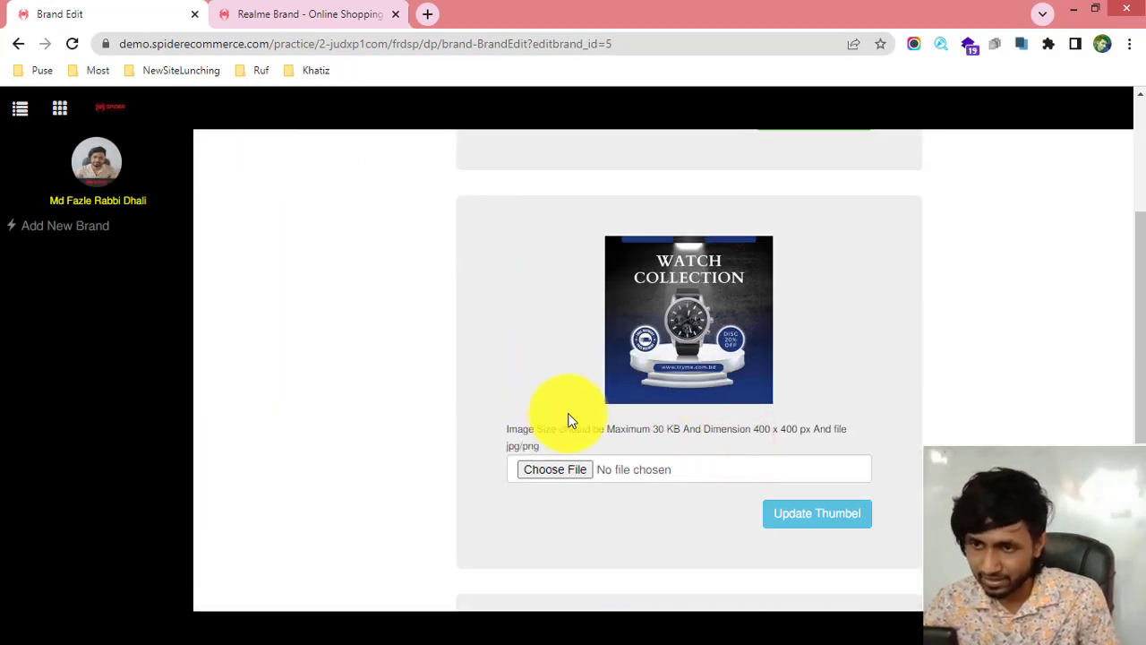
{"action": "scroll", "coordinate": [534, 394], "scroll_direction": "up", "scroll_amount": 3}
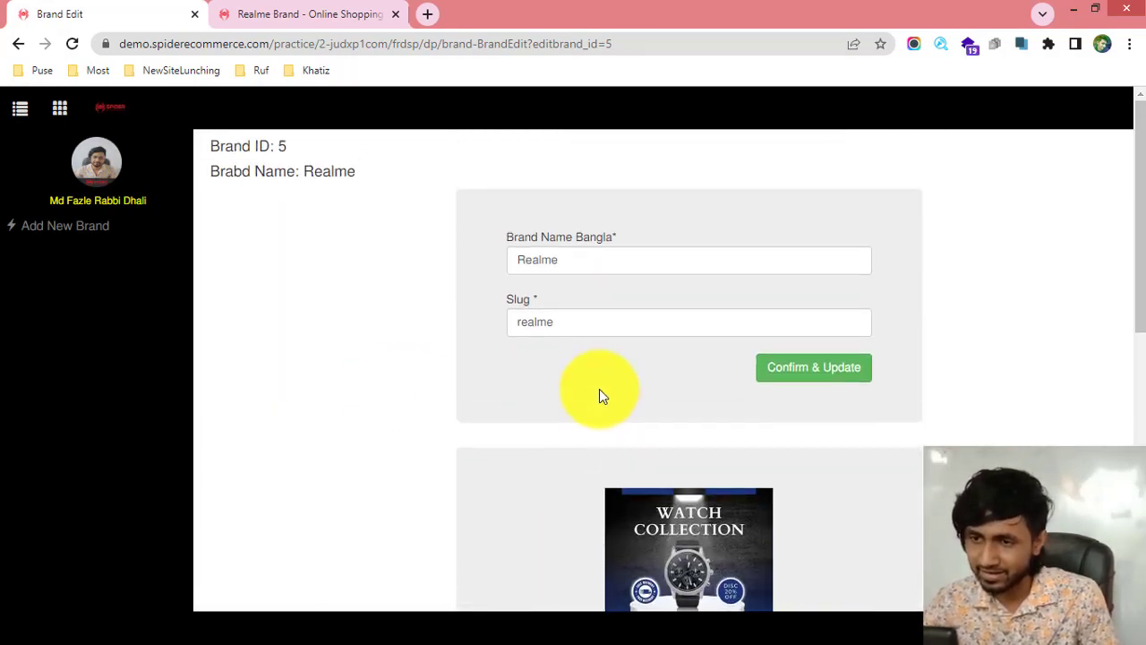
Step: Try to replace the Realme thumbnail with the portrait JPG from Downloads, and read the upload message against the 400 x 400 px requirement
{"action": "scroll", "coordinate": [579, 367], "scroll_direction": "down", "scroll_amount": 3}
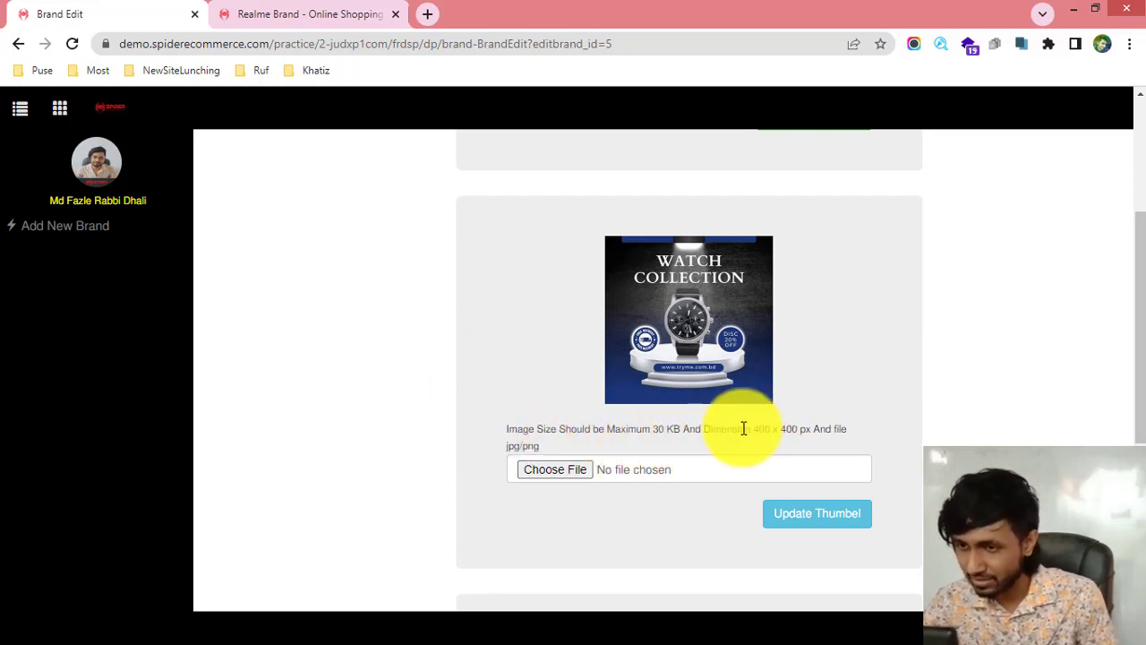
{"action": "left_click_drag", "start_coordinate": [755, 429], "coordinate": [794, 429]}
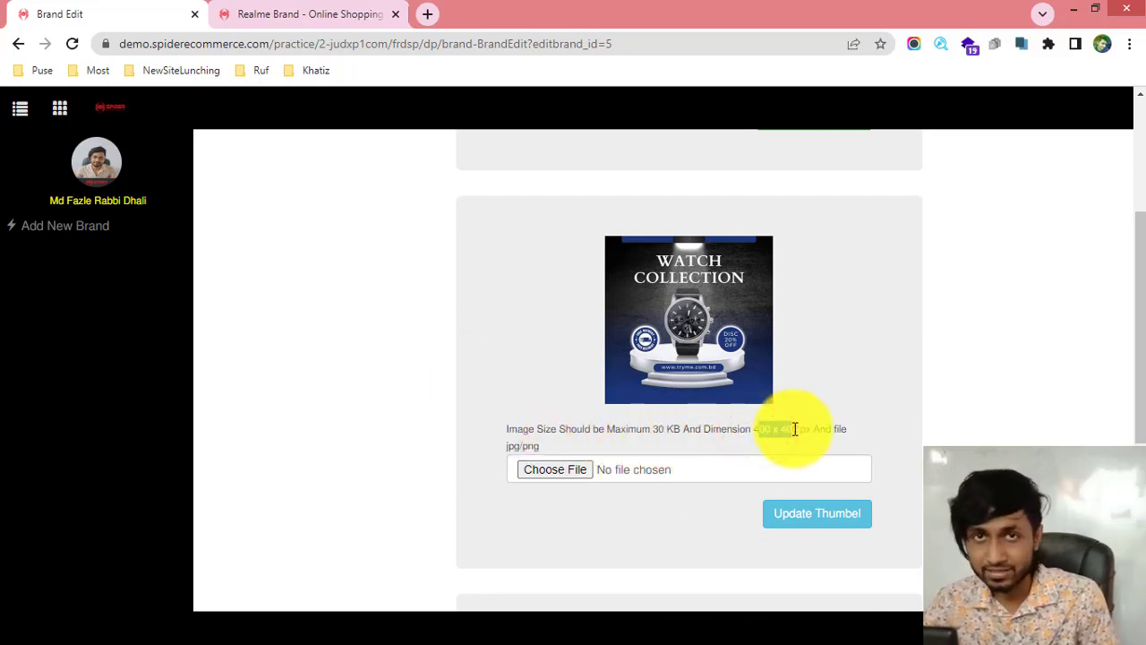
{"action": "left_click", "coordinate": [562, 469]}
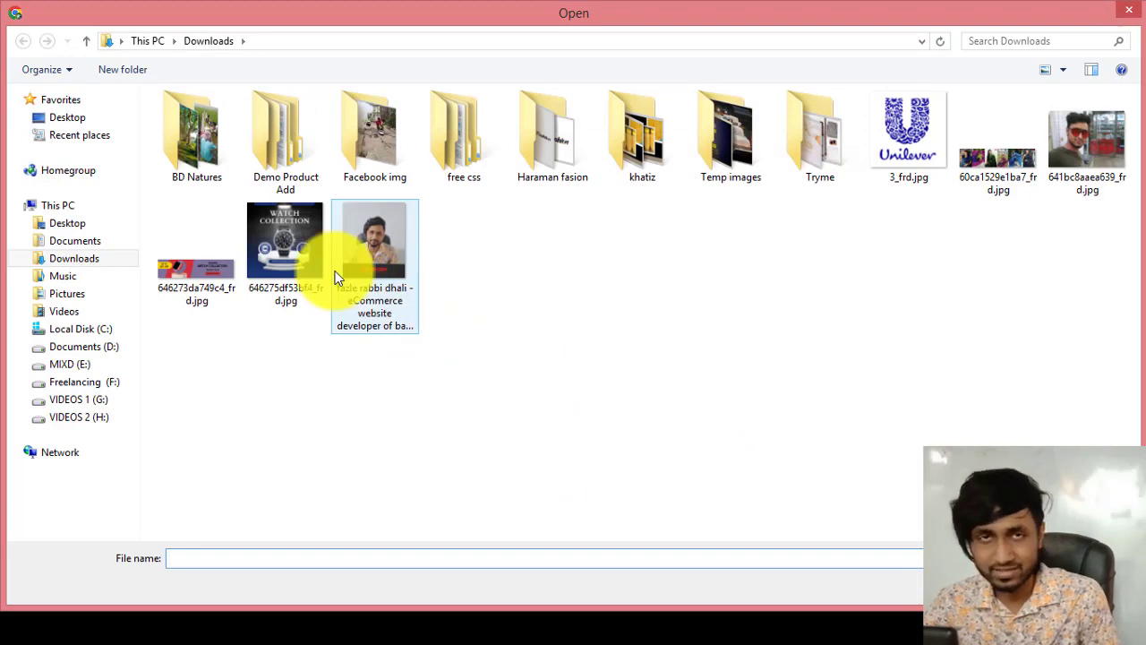
{"action": "double_click", "coordinate": [376, 247]}
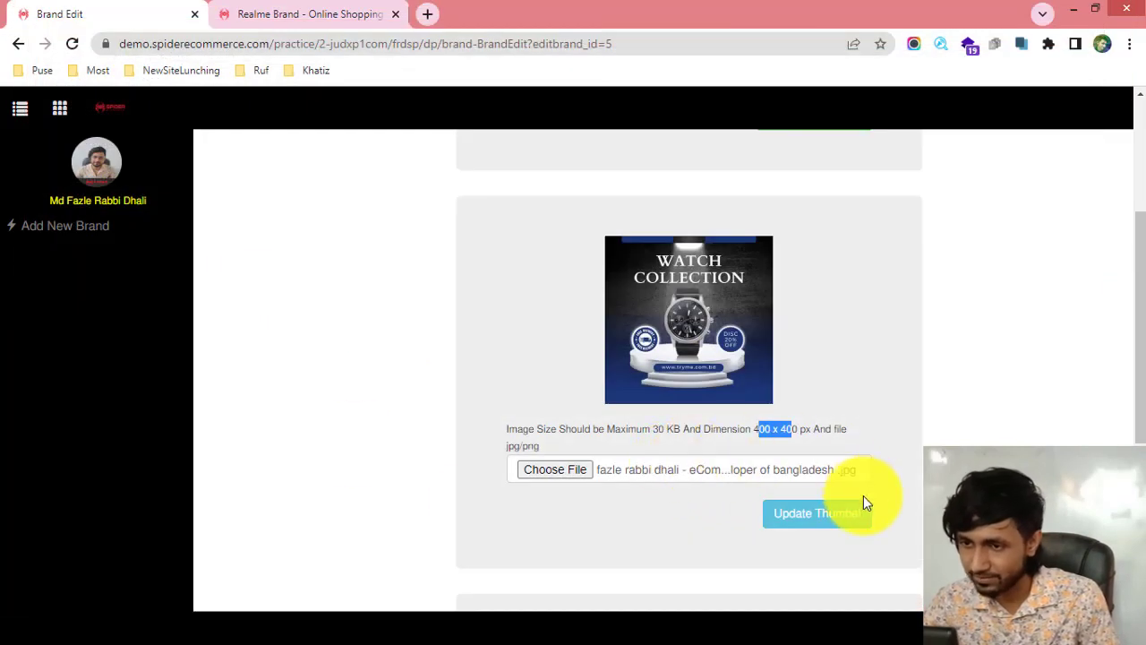
{"action": "left_click", "coordinate": [858, 512]}
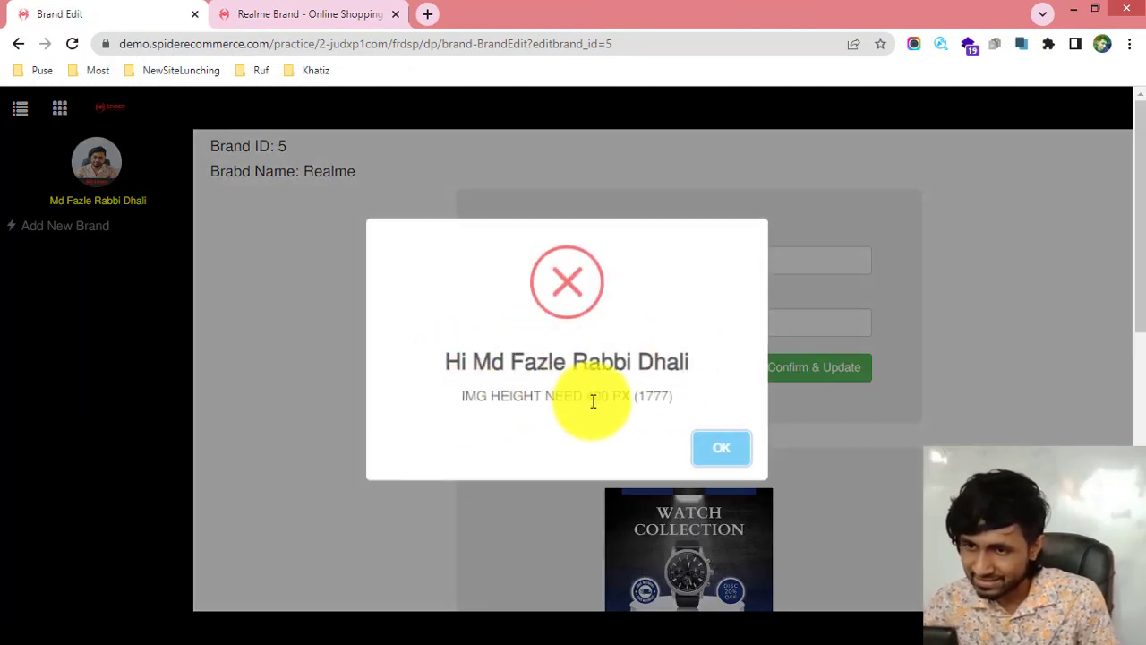
{"action": "double_click", "coordinate": [641, 394]}
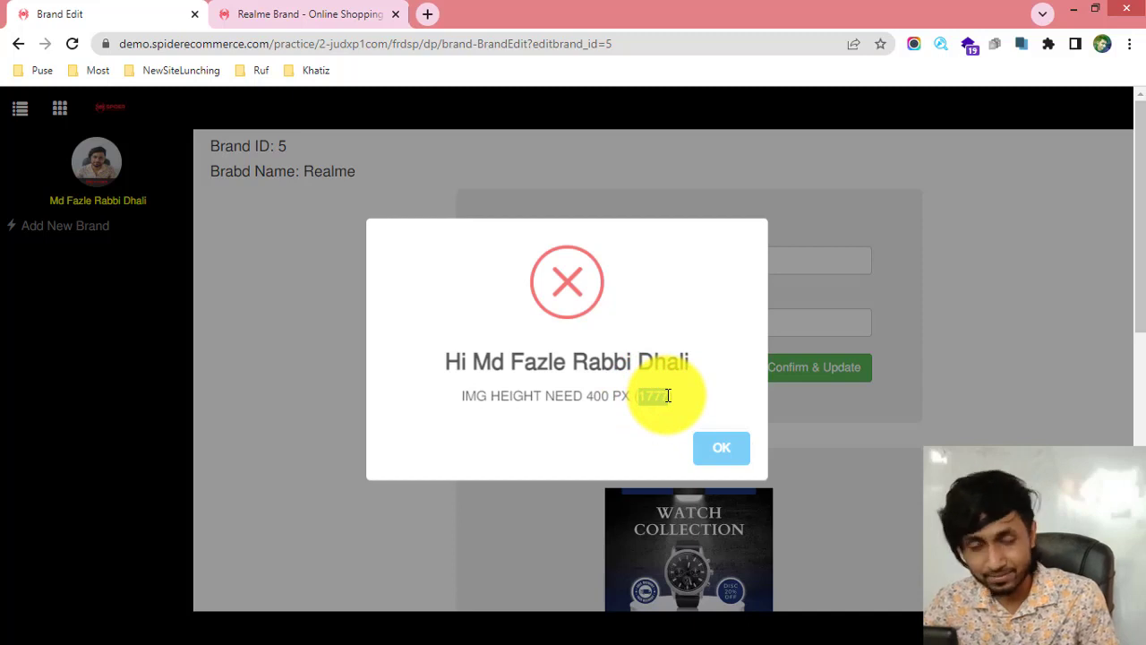
{"action": "left_click_drag", "start_coordinate": [461, 396], "coordinate": [680, 401]}
{"action": "left_click", "coordinate": [710, 435]}
Step: Look over the thumbnail section and check the Realme brand's image on the storefront's all-brands page
{"action": "scroll", "coordinate": [662, 447], "scroll_direction": "up", "scroll_amount": 2}
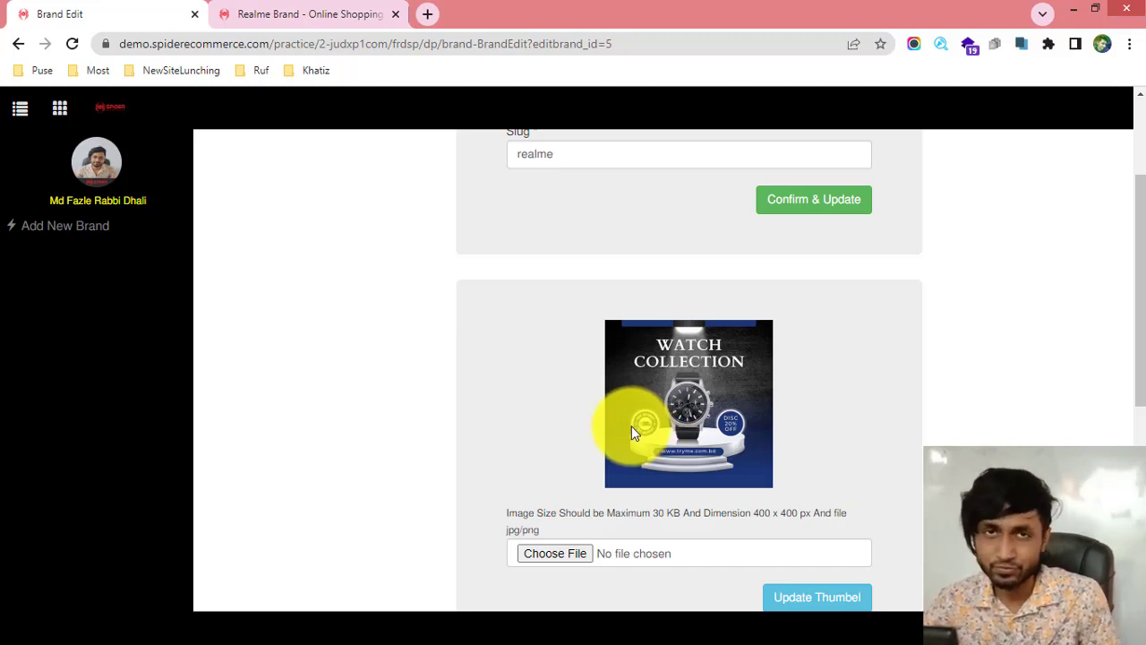
{"action": "scroll", "coordinate": [628, 430], "scroll_direction": "down", "scroll_amount": 1}
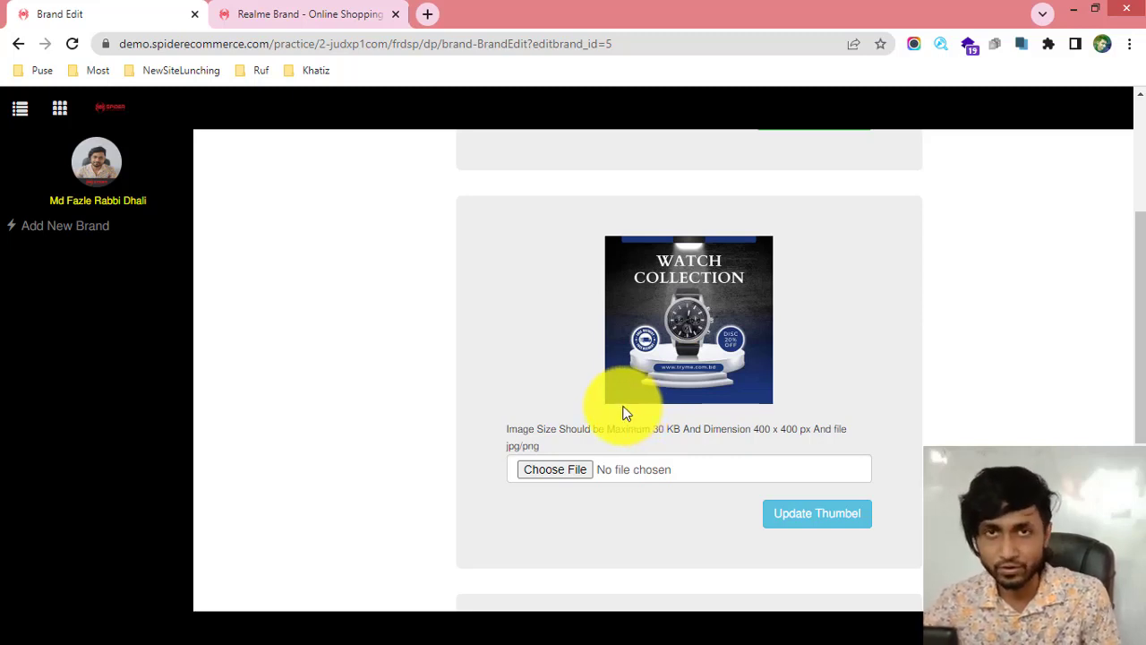
{"action": "scroll", "coordinate": [582, 416], "scroll_direction": "down", "scroll_amount": 3}
{"action": "scroll", "coordinate": [636, 442], "scroll_direction": "up", "scroll_amount": 5}
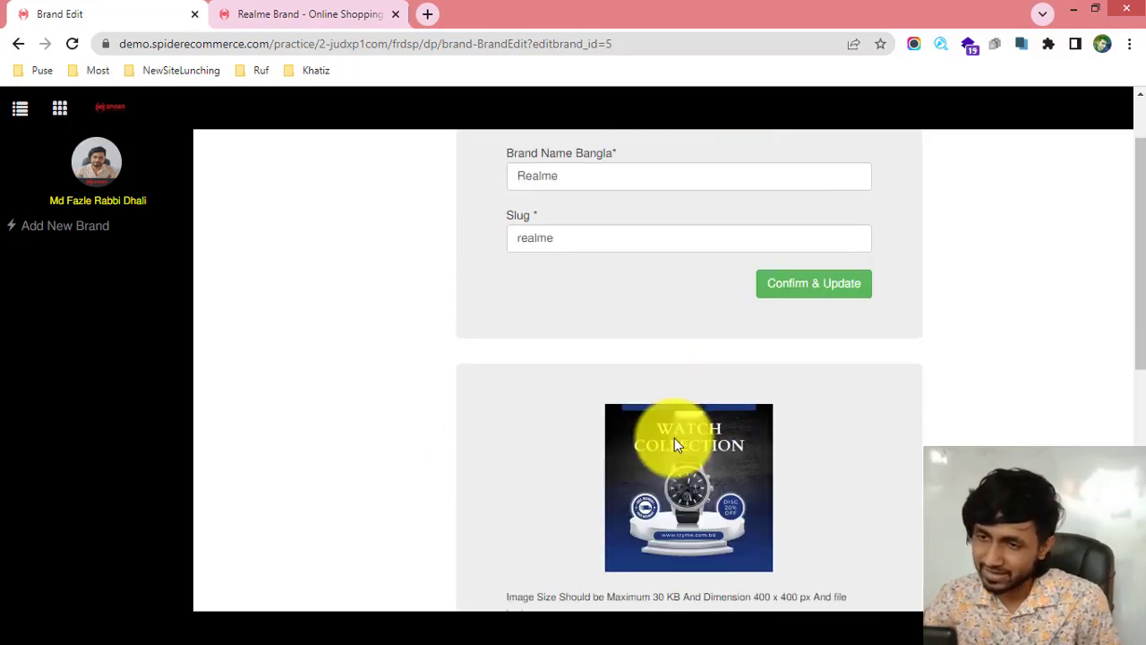
{"action": "scroll", "coordinate": [674, 439], "scroll_direction": "down", "scroll_amount": 2}
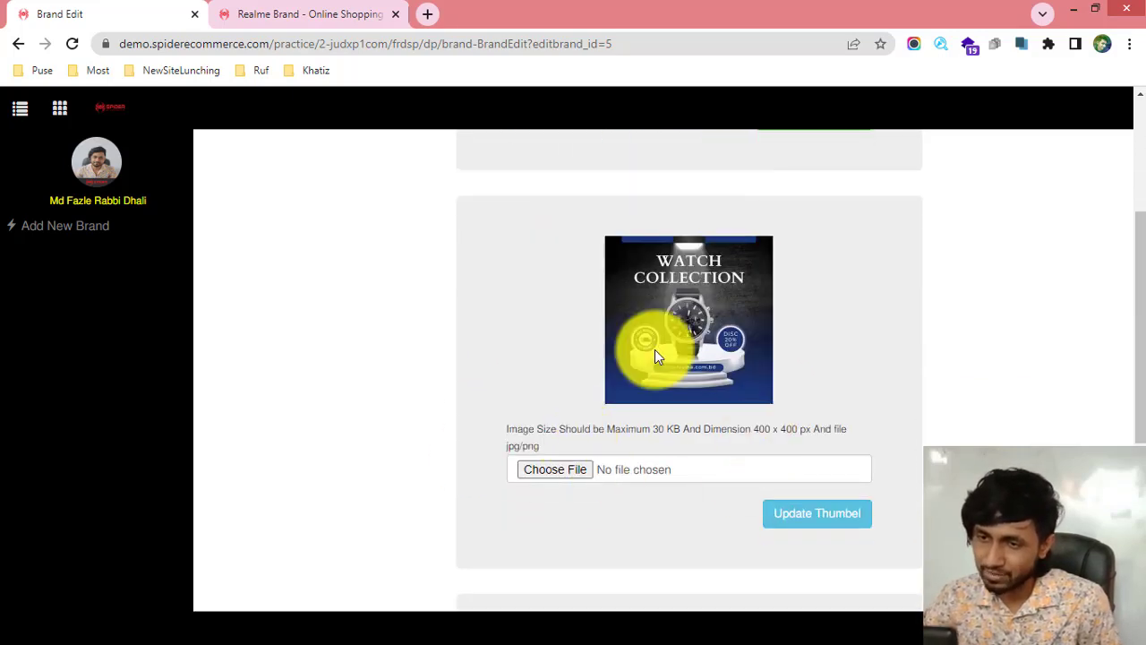
{"action": "left_click", "coordinate": [274, 11]}
{"action": "left_click", "coordinate": [45, 363]}
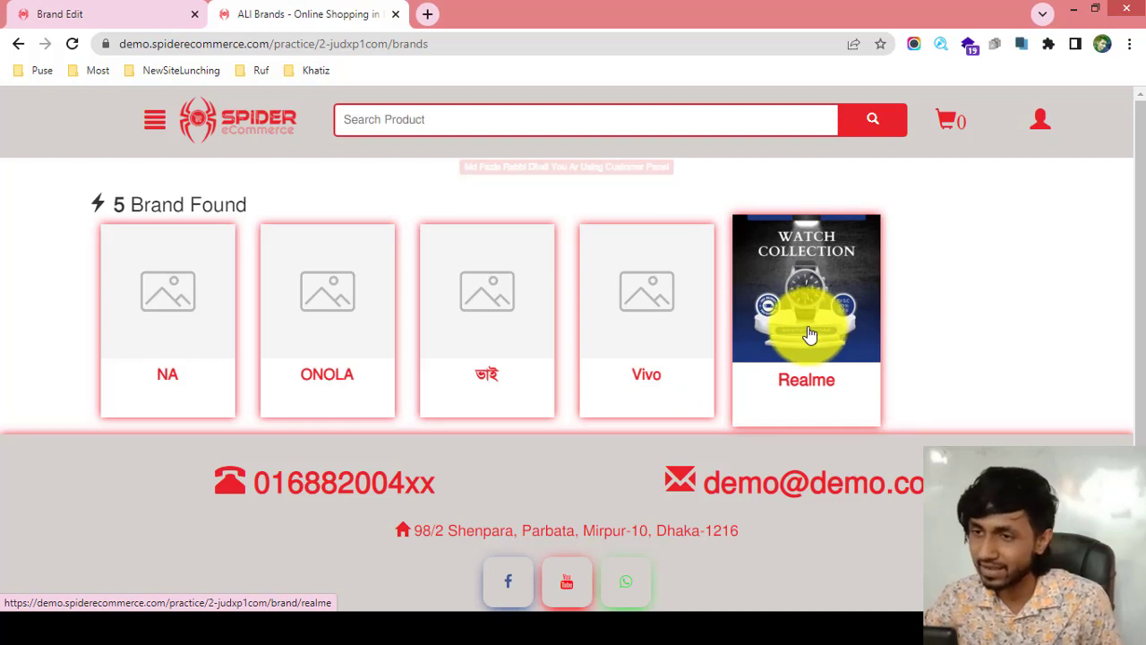
Step: Return to the Realme edit form and review its name, slug, thumbnail and banner sections
{"action": "key", "text": "ctrl+shift+Tab"}
{"action": "scroll", "coordinate": [458, 304], "scroll_direction": "down", "scroll_amount": 3}
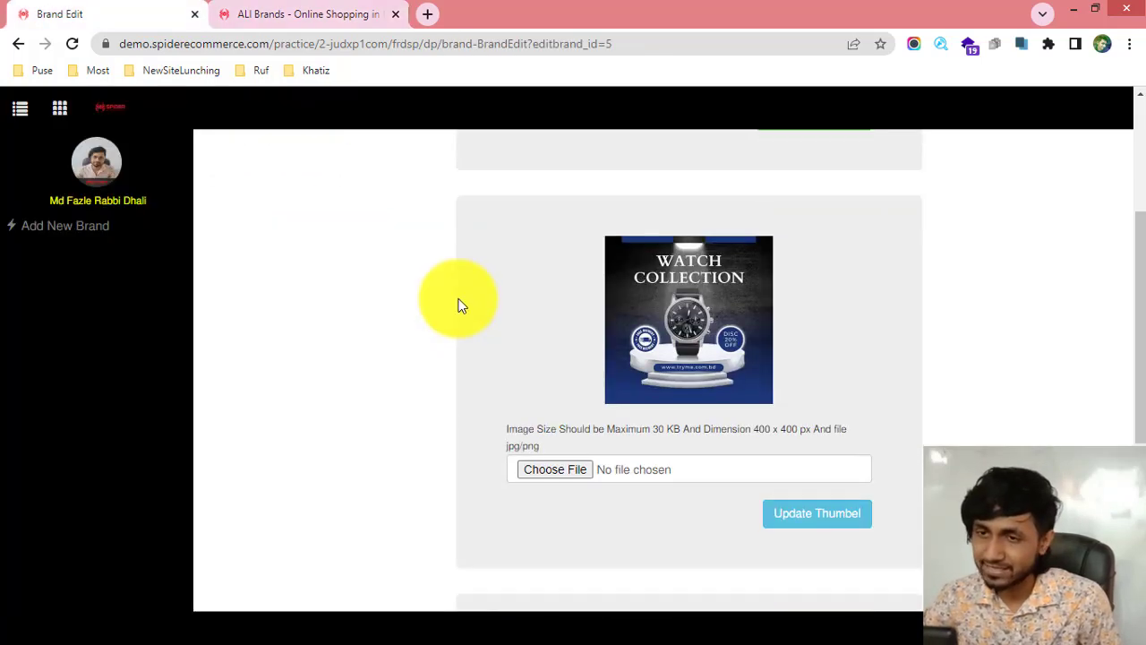
{"action": "scroll", "coordinate": [400, 298], "scroll_direction": "up", "scroll_amount": 3}
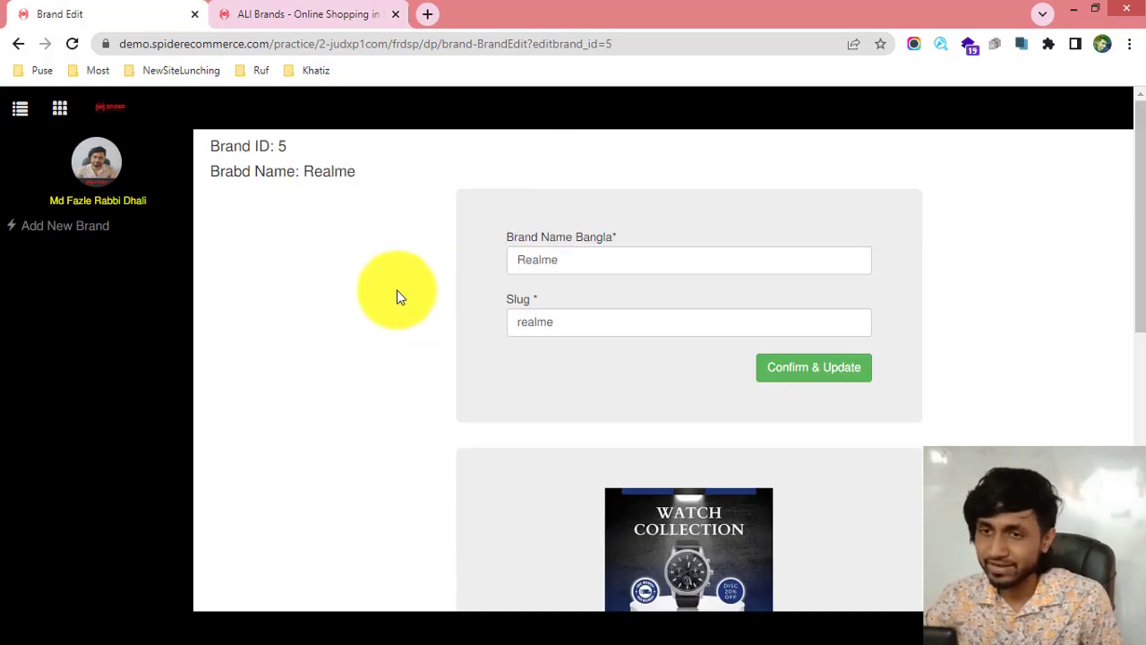
{"action": "scroll", "coordinate": [403, 300], "scroll_direction": "down", "scroll_amount": 6}
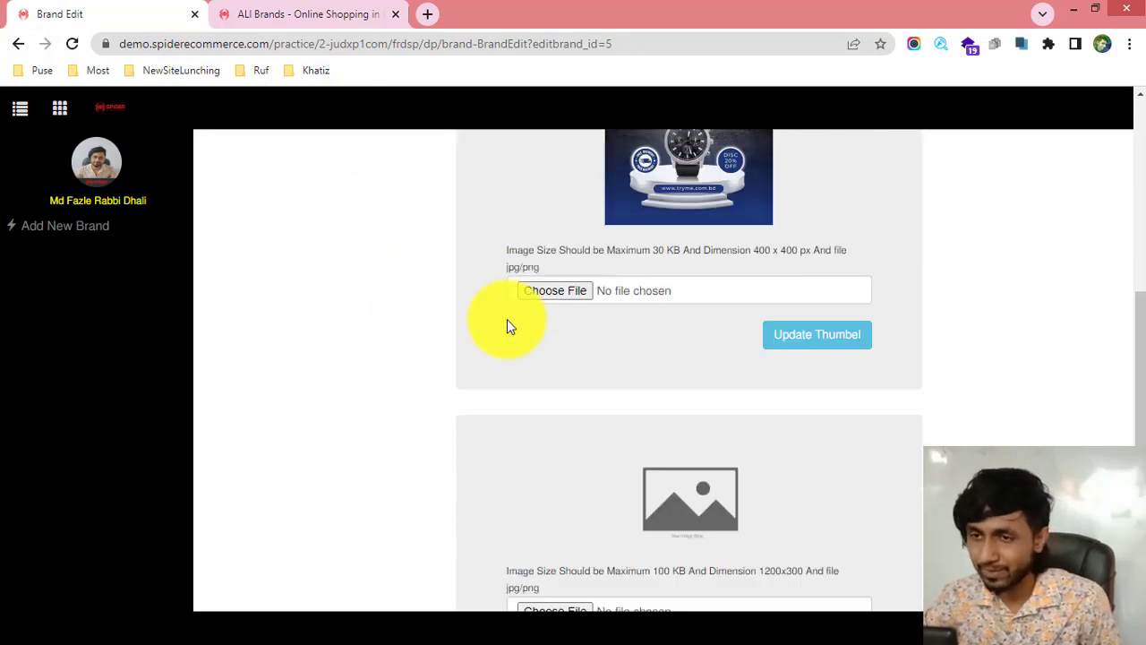
{"action": "scroll", "coordinate": [484, 333], "scroll_direction": "up", "scroll_amount": 7}
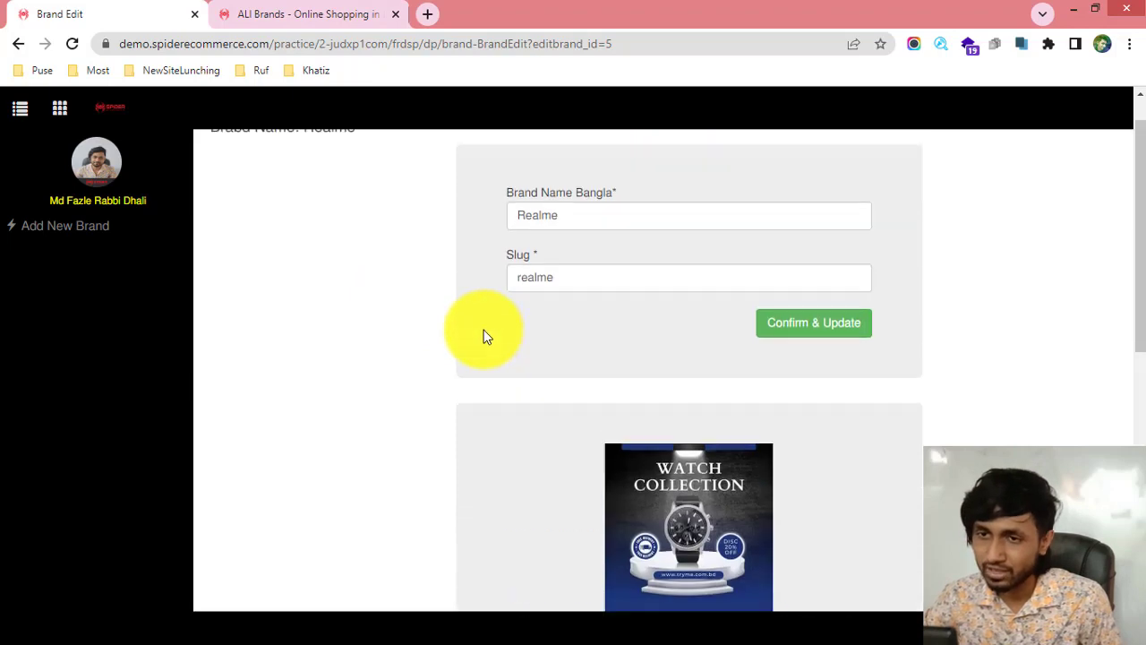
Step: Reopen the Realme brand for editing from the brand table and check its thumbnail section
{"action": "left_click", "coordinate": [72, 231]}
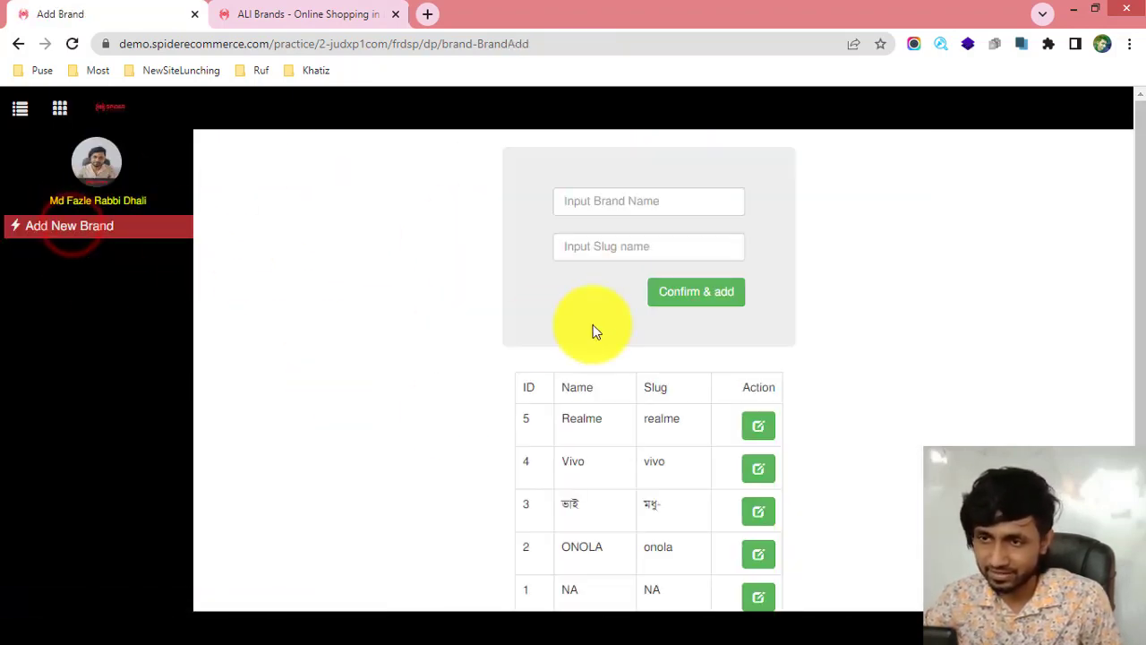
{"action": "scroll", "coordinate": [627, 331], "scroll_direction": "down", "scroll_amount": 1}
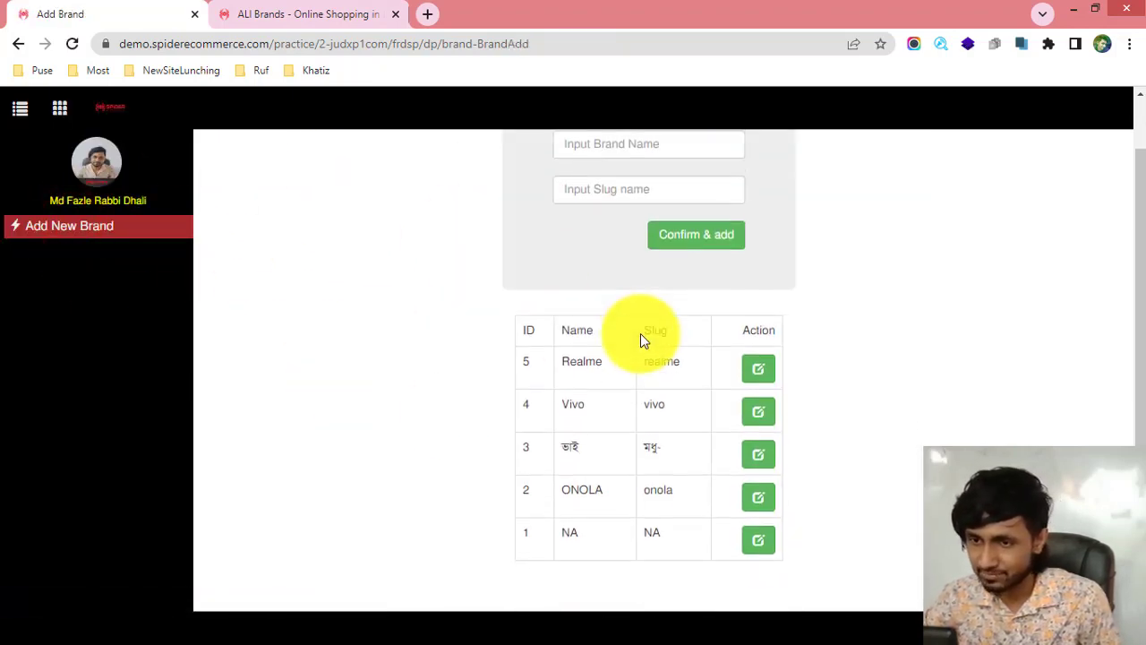
{"action": "left_click", "coordinate": [752, 360]}
{"action": "scroll", "coordinate": [555, 340], "scroll_direction": "down", "scroll_amount": 5}
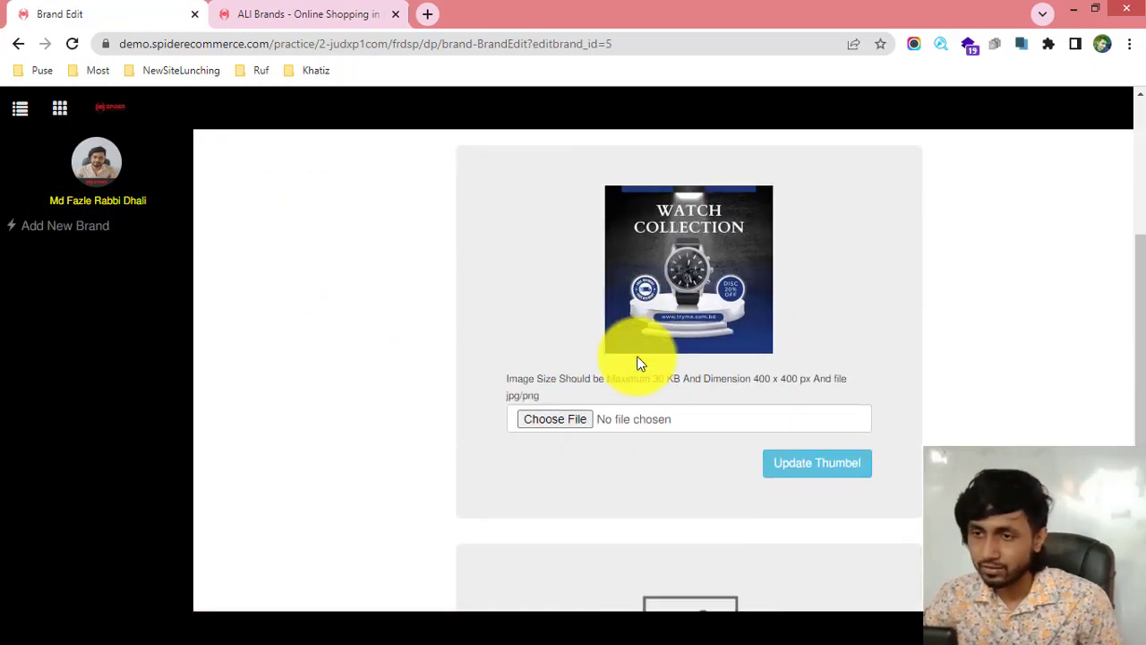
Step: Examine the banner section's image size, dimension and file type requirements on the Realme edit form
{"action": "scroll", "coordinate": [636, 361], "scroll_direction": "down", "scroll_amount": 2}
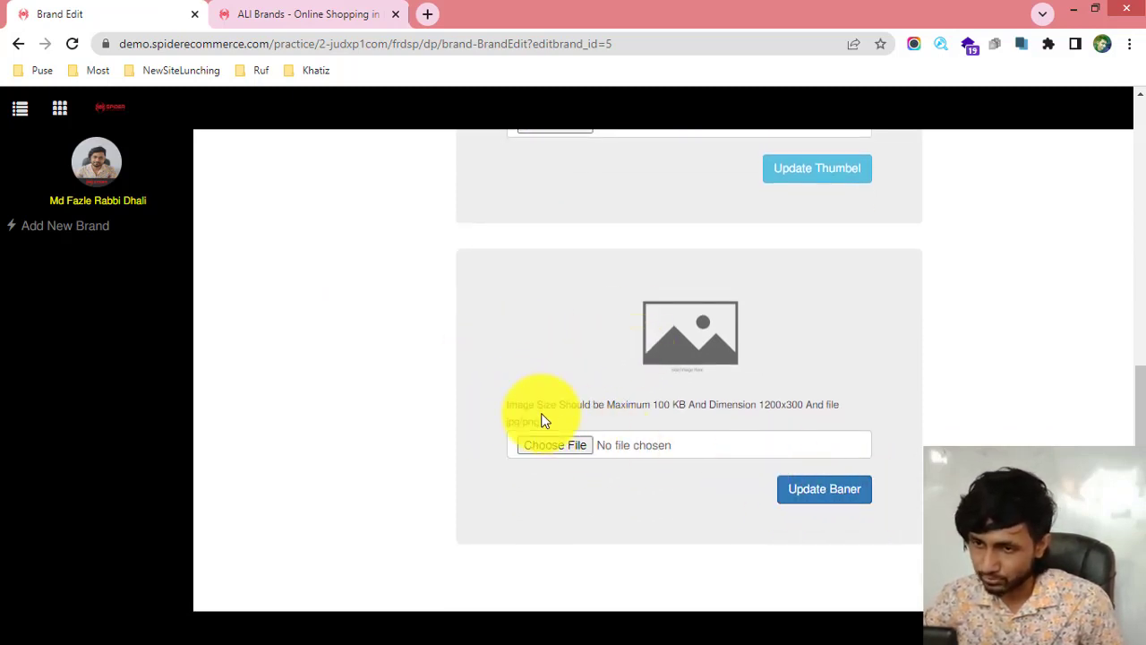
{"action": "left_click_drag", "start_coordinate": [662, 408], "coordinate": [829, 404]}
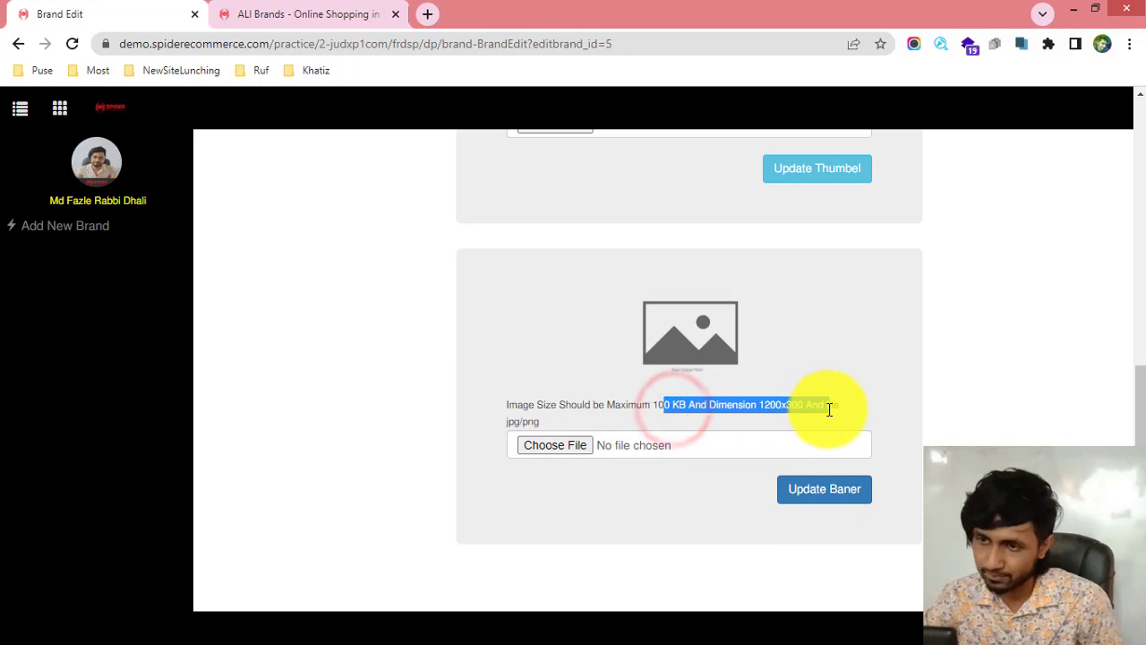
{"action": "left_click", "coordinate": [827, 408]}
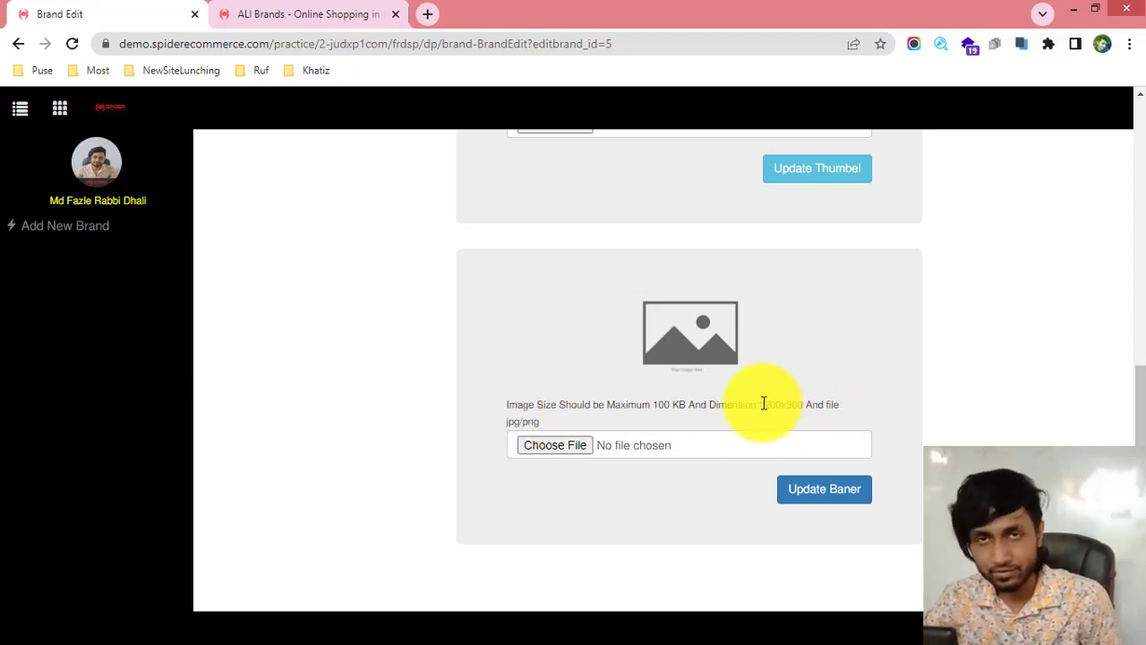
{"action": "left_click_drag", "start_coordinate": [763, 402], "coordinate": [786, 404]}
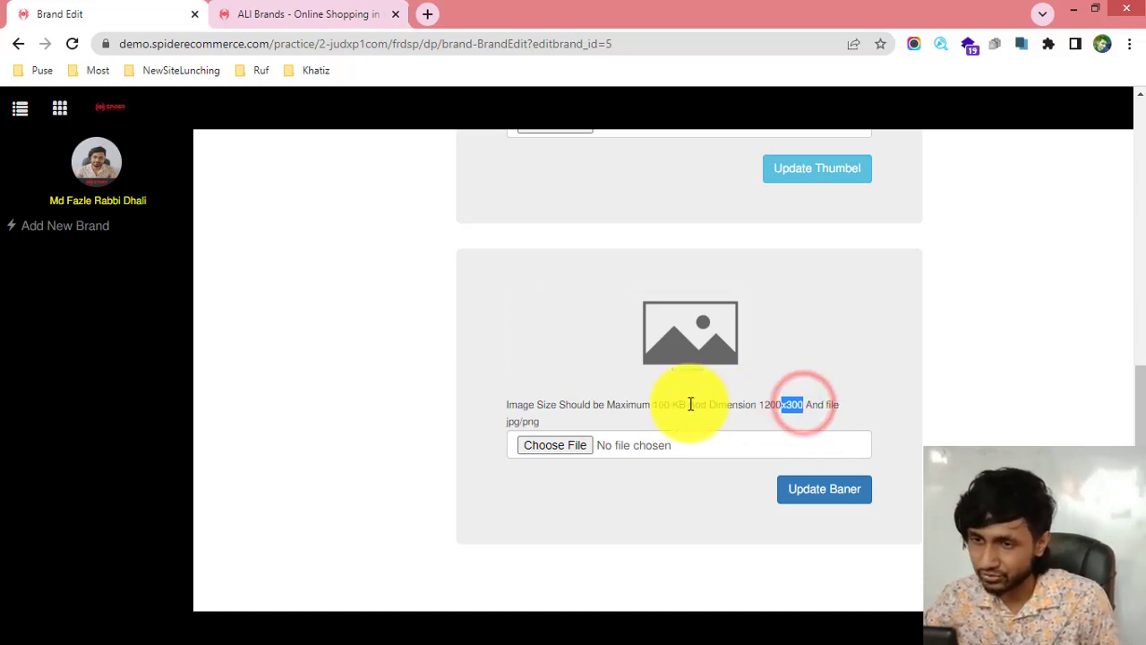
{"action": "left_click_drag", "start_coordinate": [509, 403], "coordinate": [707, 402]}
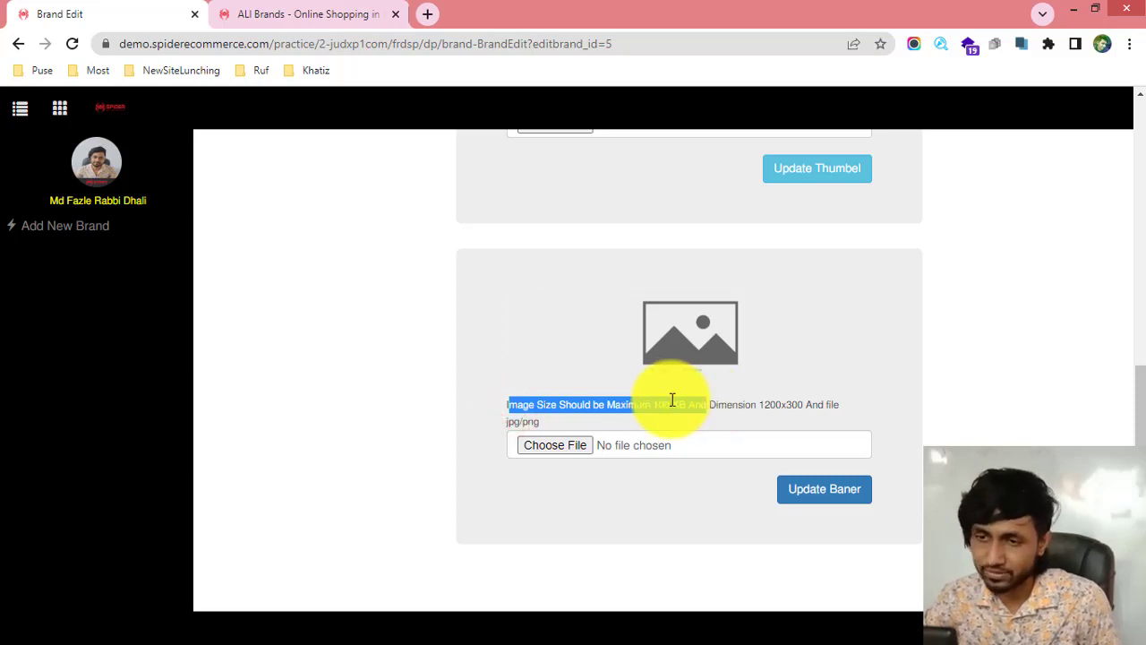
Step: Open the Realme brand page on the storefront and examine its banner area, page address and brand name
{"action": "left_click", "coordinate": [295, 14]}
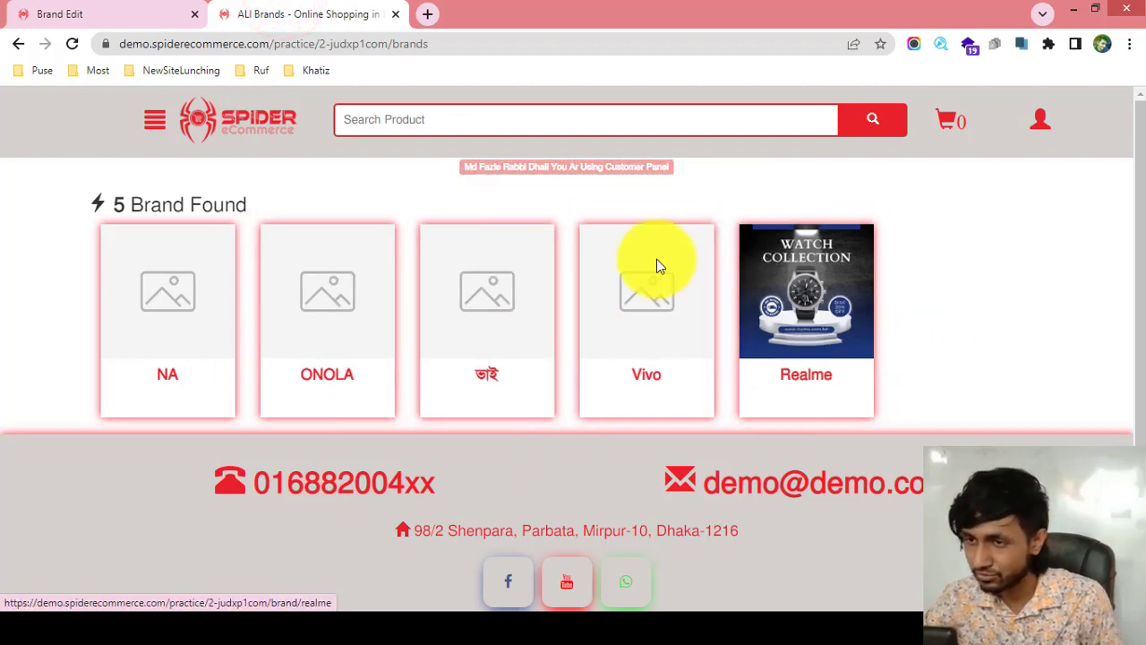
{"action": "left_click", "coordinate": [799, 291]}
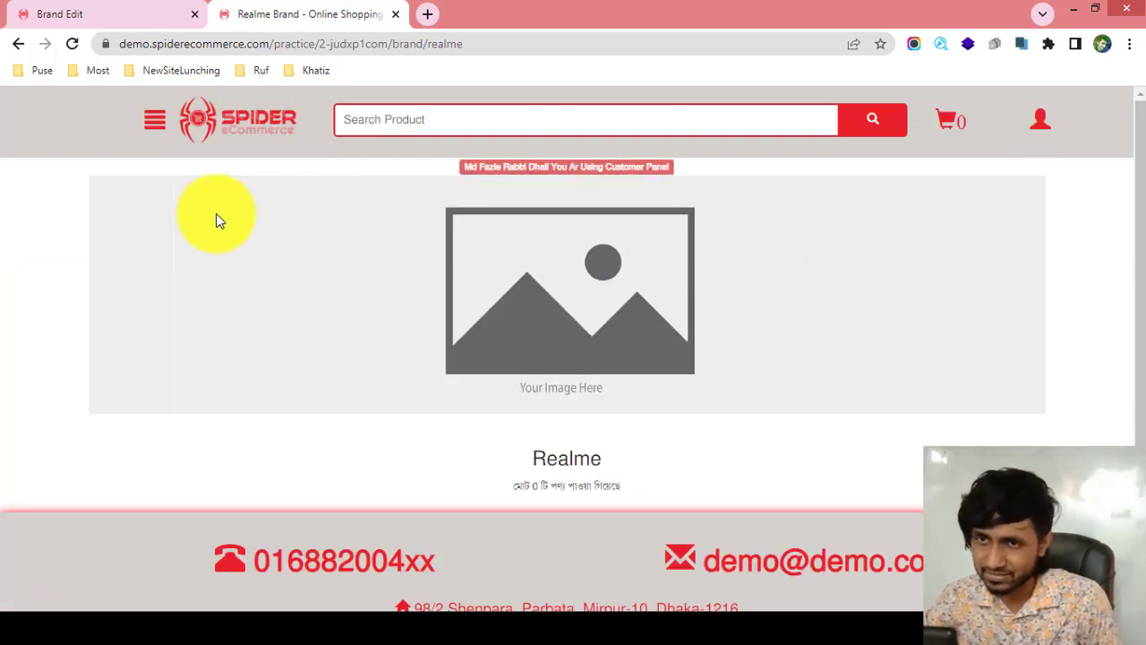
{"action": "left_click", "coordinate": [523, 53]}
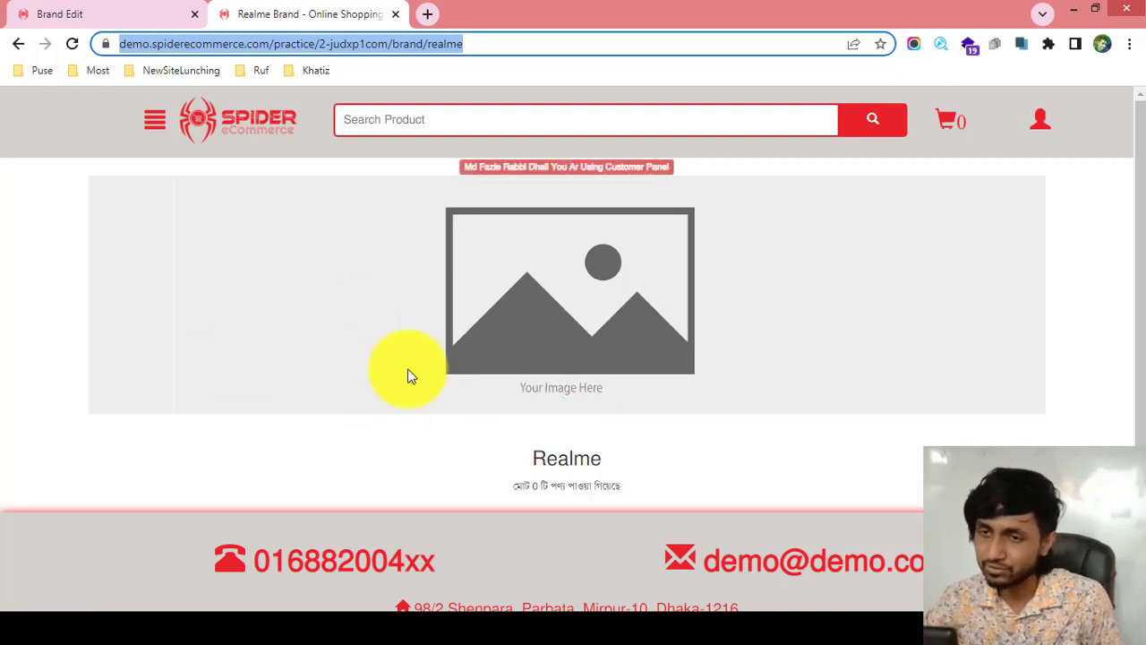
{"action": "left_click_drag", "start_coordinate": [494, 457], "coordinate": [620, 455]}
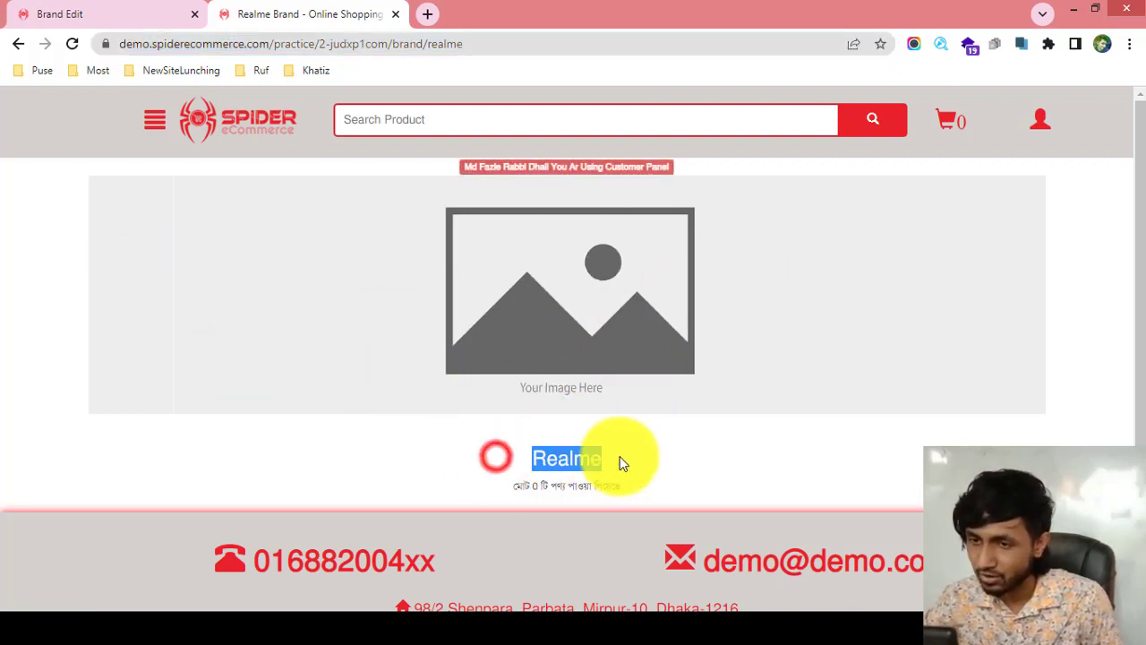
Step: Examine the brand name and product count line below the banner on the Realme storefront page
{"action": "scroll", "coordinate": [534, 340], "scroll_direction": "down", "scroll_amount": 2}
{"action": "left_click", "coordinate": [531, 294]}
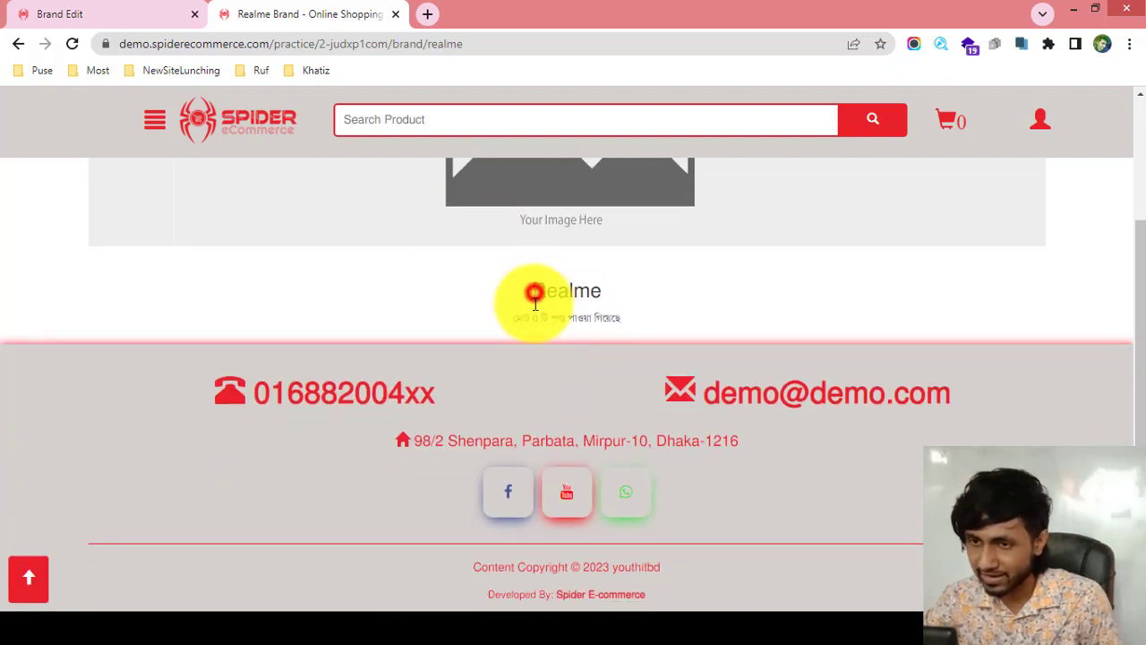
{"action": "left_click_drag", "start_coordinate": [507, 316], "coordinate": [332, 349]}
{"action": "left_click", "coordinate": [681, 315]}
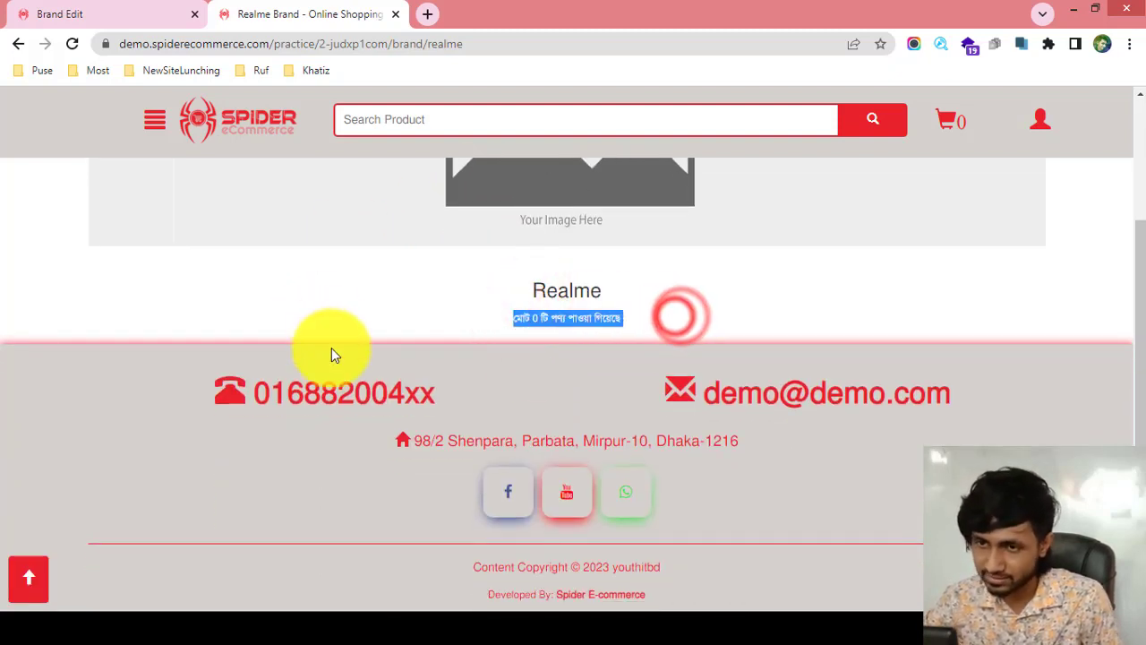
{"action": "scroll", "coordinate": [394, 332], "scroll_direction": "up", "scroll_amount": 2}
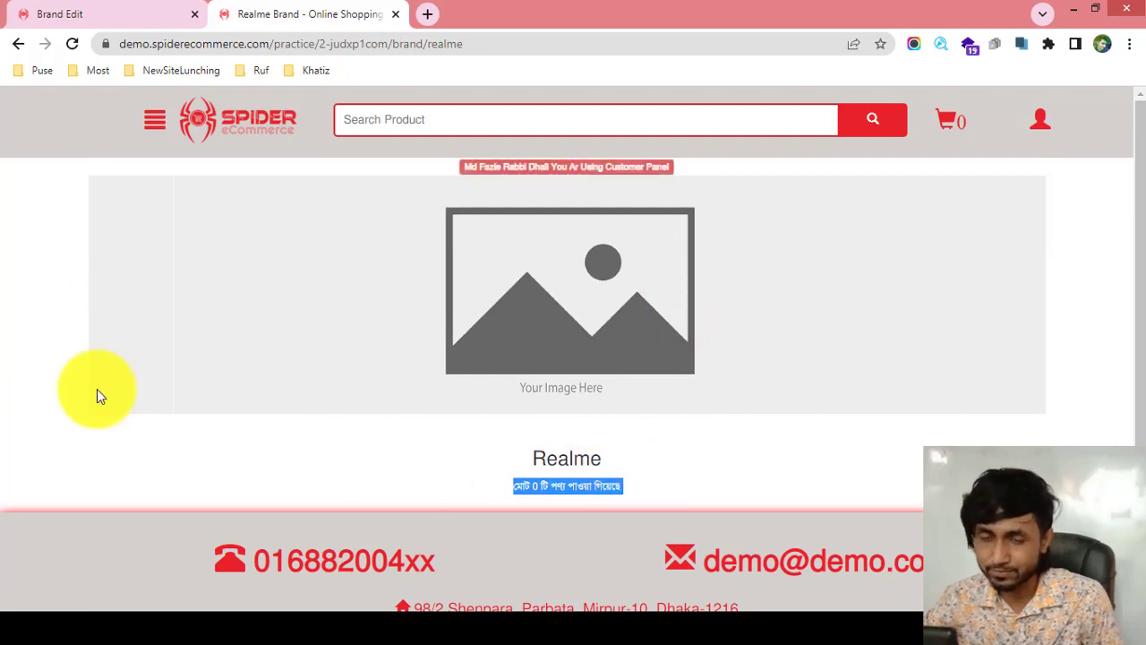
Step: Return to the Realme edit form and choose 646273da749c4_frd.jpg from Downloads as the banner image
{"action": "left_click", "coordinate": [153, 8]}
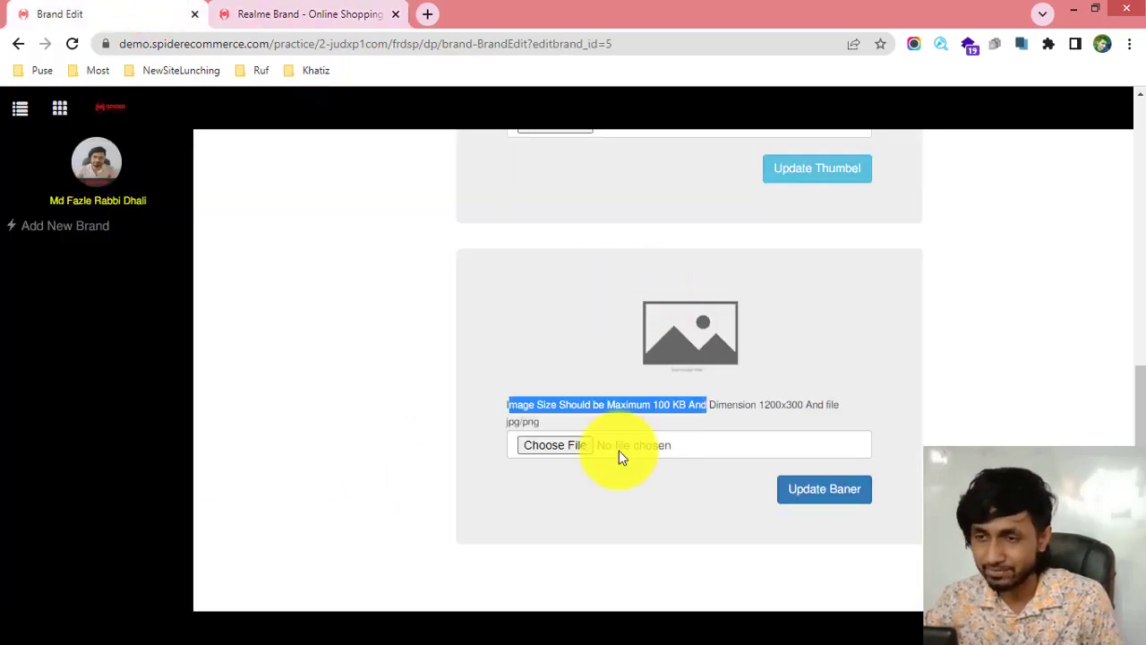
{"action": "scroll", "coordinate": [580, 290], "scroll_direction": "up", "scroll_amount": 2}
{"action": "scroll", "coordinate": [532, 295], "scroll_direction": "down", "scroll_amount": 1}
{"action": "scroll", "coordinate": [519, 519], "scroll_direction": "down", "scroll_amount": 1}
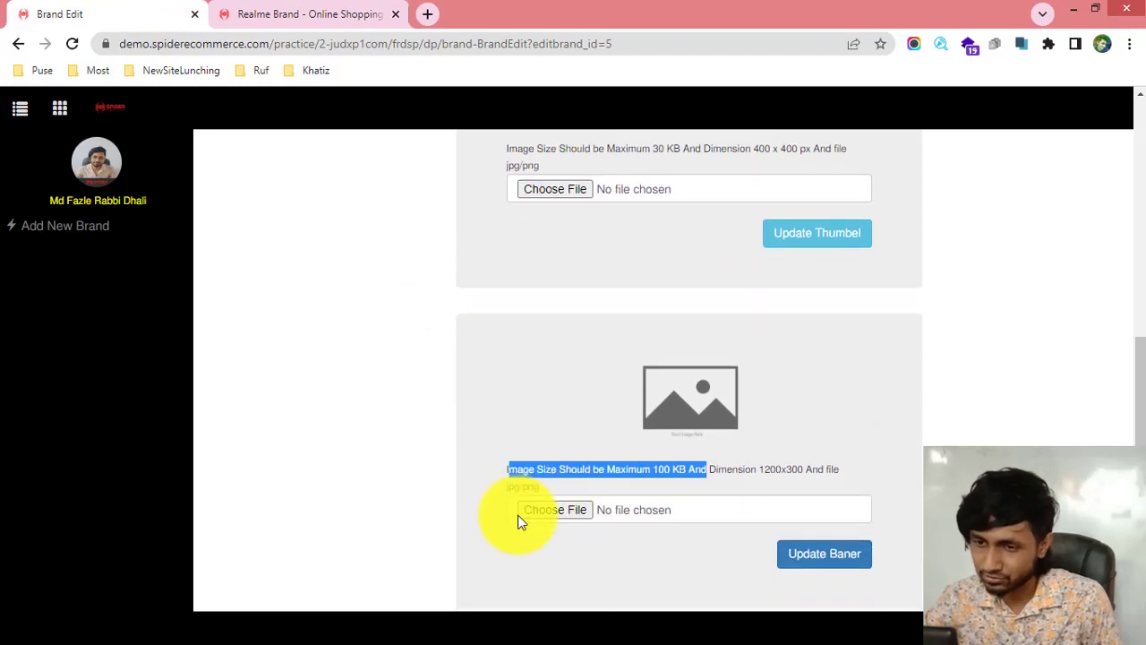
{"action": "left_click", "coordinate": [543, 483]}
{"action": "left_click", "coordinate": [551, 446]}
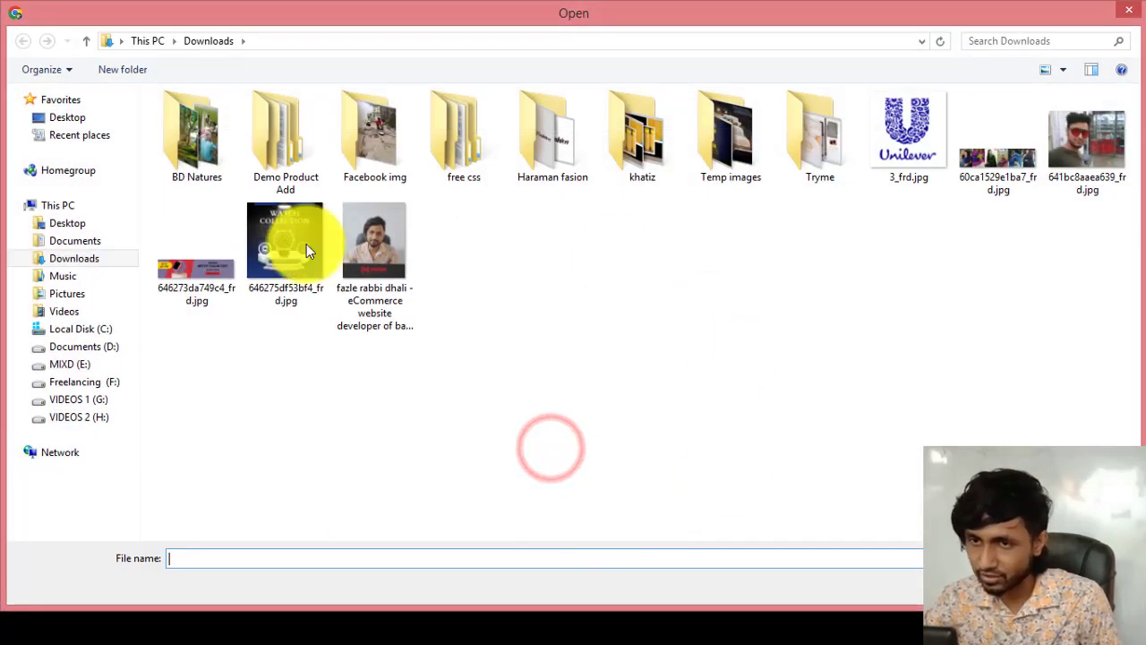
{"action": "left_click", "coordinate": [192, 269]}
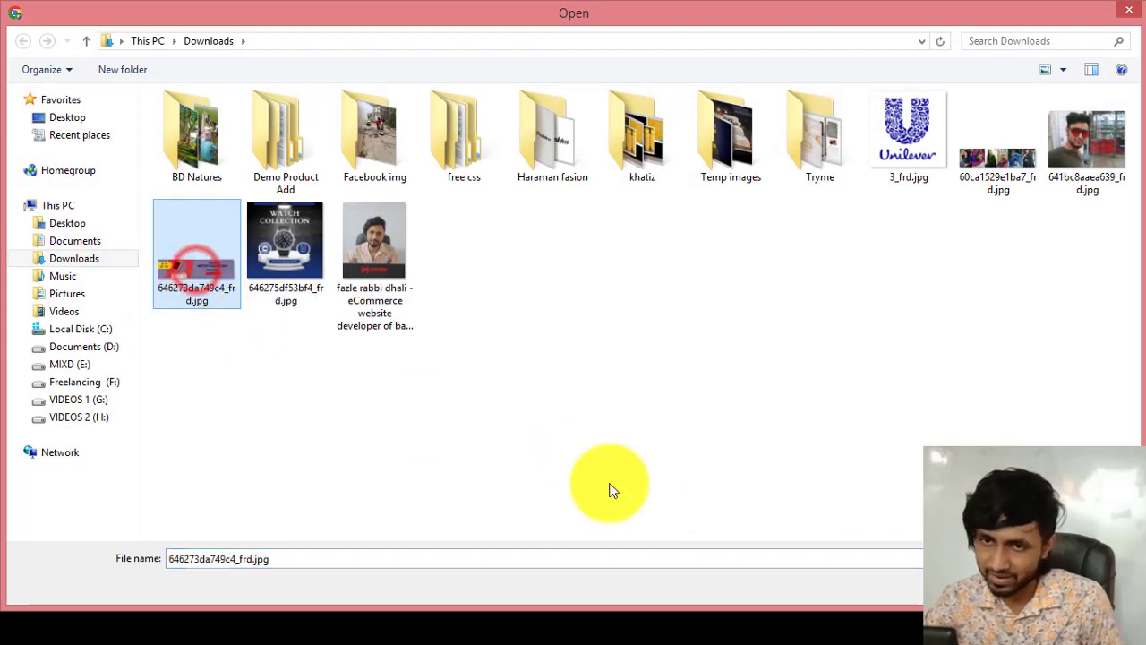
{"action": "double_click", "coordinate": [197, 246]}
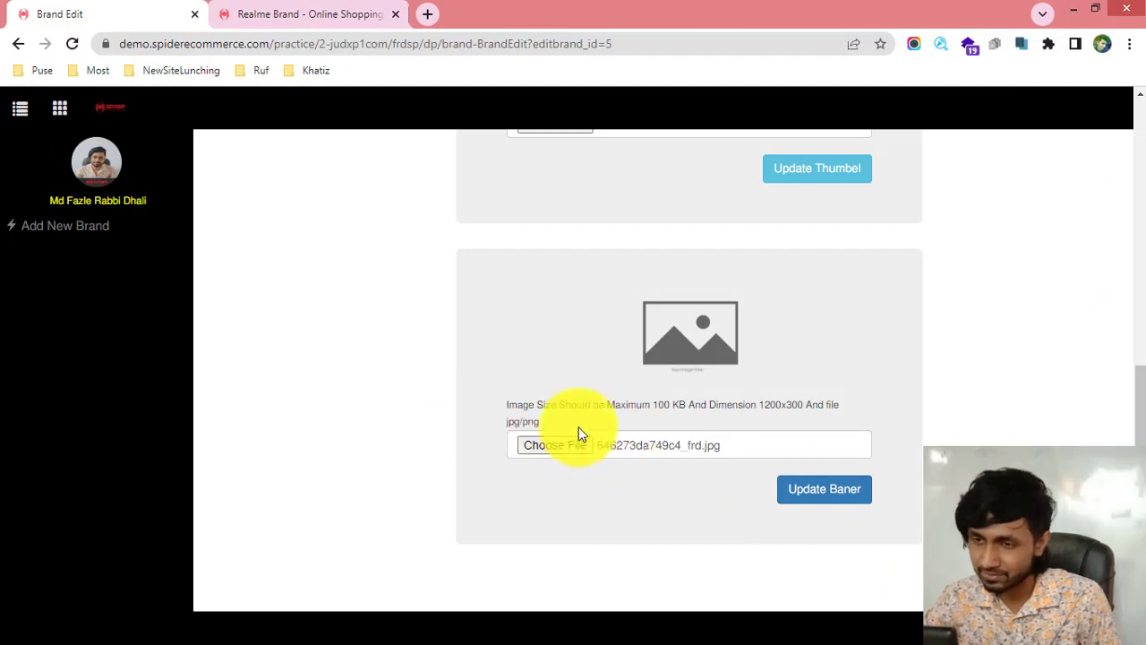
Step: Update the Realme banner with the chosen image and reload the brand's storefront page to check it
{"action": "left_click", "coordinate": [819, 488]}
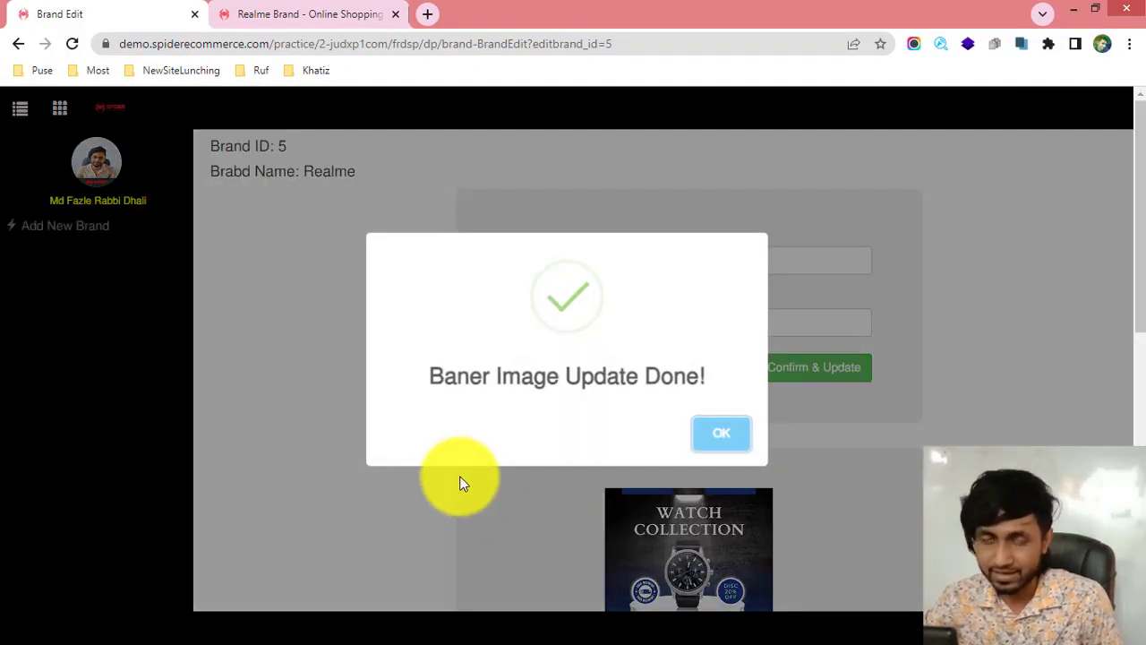
{"action": "left_click", "coordinate": [727, 430]}
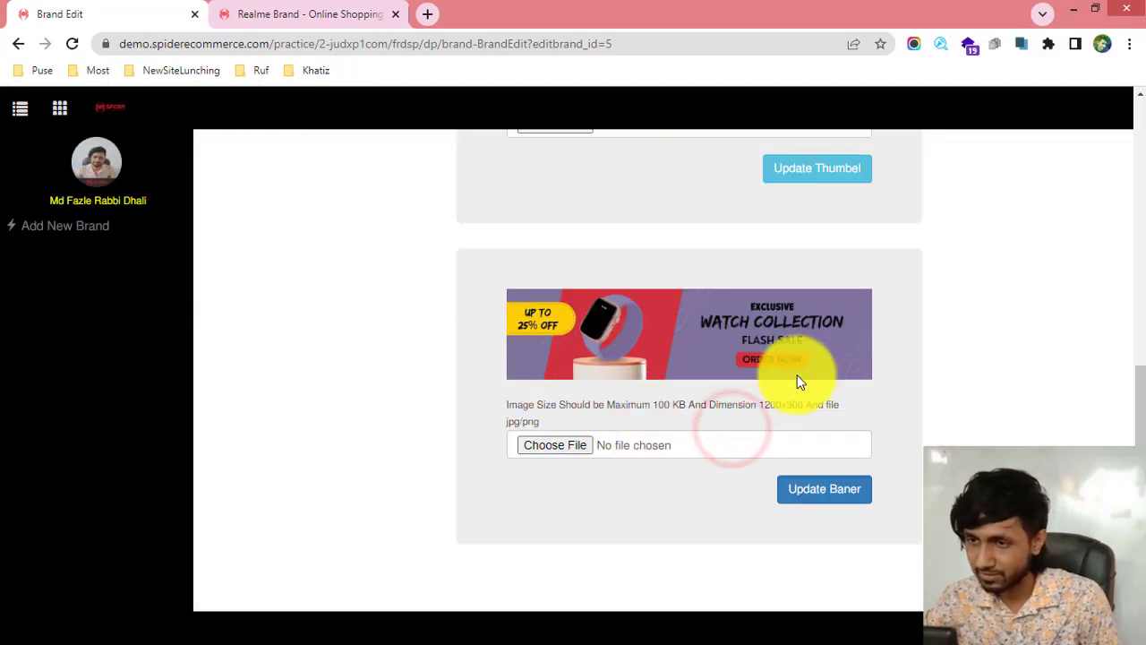
{"action": "left_click", "coordinate": [281, 11]}
{"action": "left_click", "coordinate": [72, 43]}
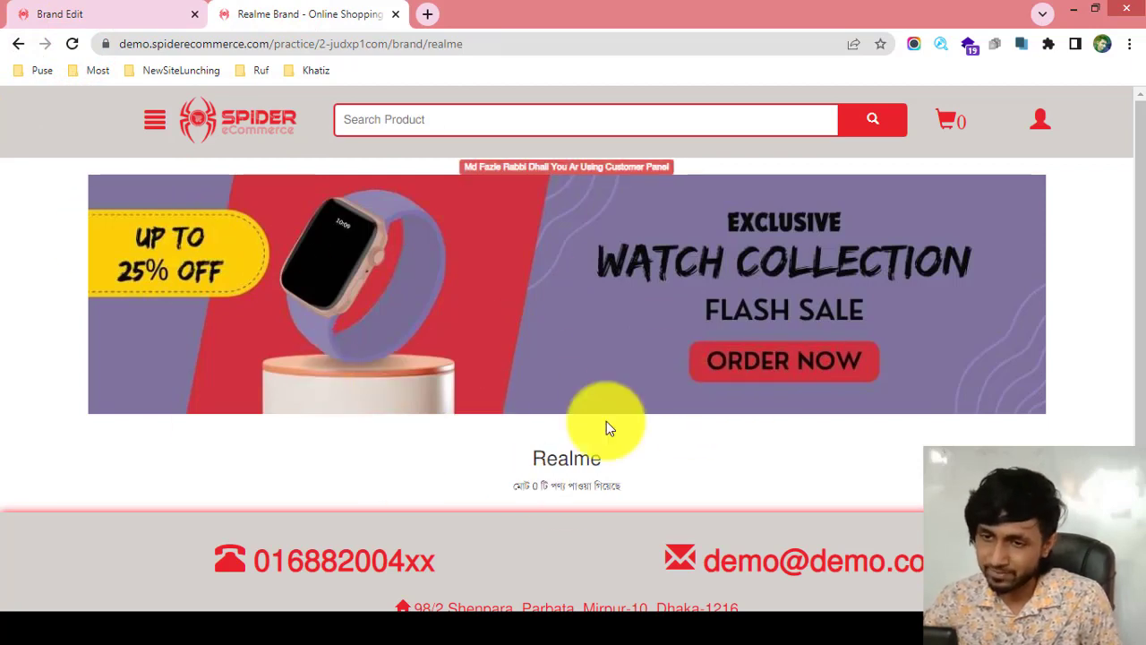
Step: Go back to the Realme edit form and review its name, slug, thumbnail and banner sections
{"action": "left_click", "coordinate": [109, 9]}
{"action": "scroll", "coordinate": [724, 343], "scroll_direction": "up", "scroll_amount": 7}
{"action": "scroll", "coordinate": [626, 421], "scroll_direction": "down", "scroll_amount": 1}
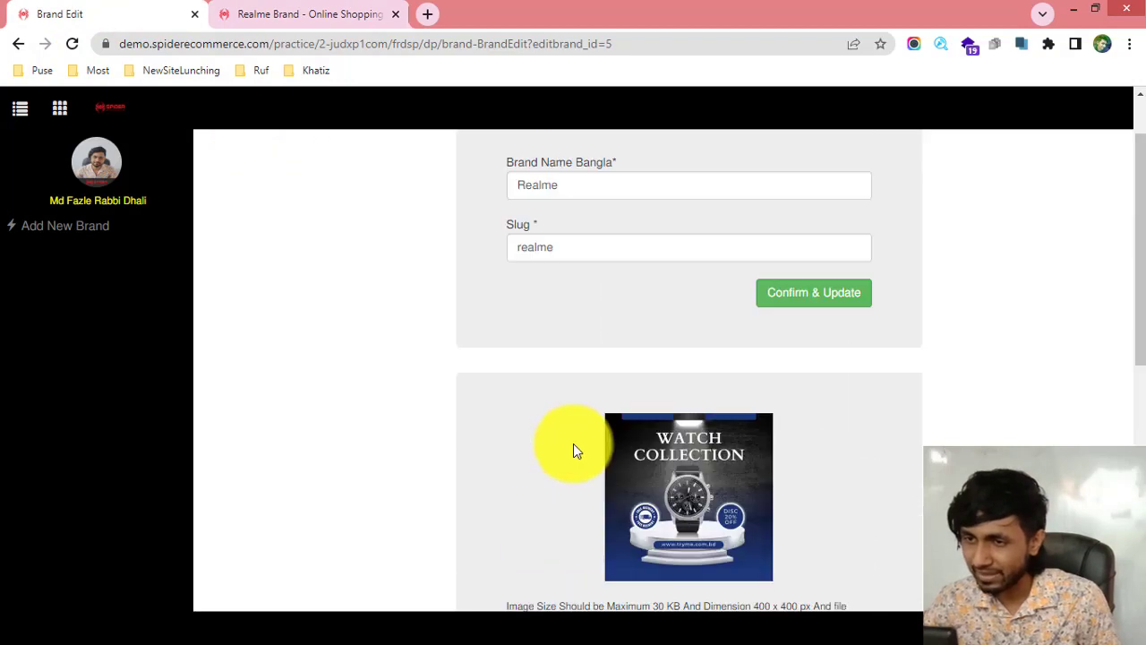
{"action": "scroll", "coordinate": [573, 443], "scroll_direction": "up", "scroll_amount": 1}
{"action": "scroll", "coordinate": [614, 402], "scroll_direction": "down", "scroll_amount": 5}
{"action": "scroll", "coordinate": [475, 381], "scroll_direction": "up", "scroll_amount": 5}
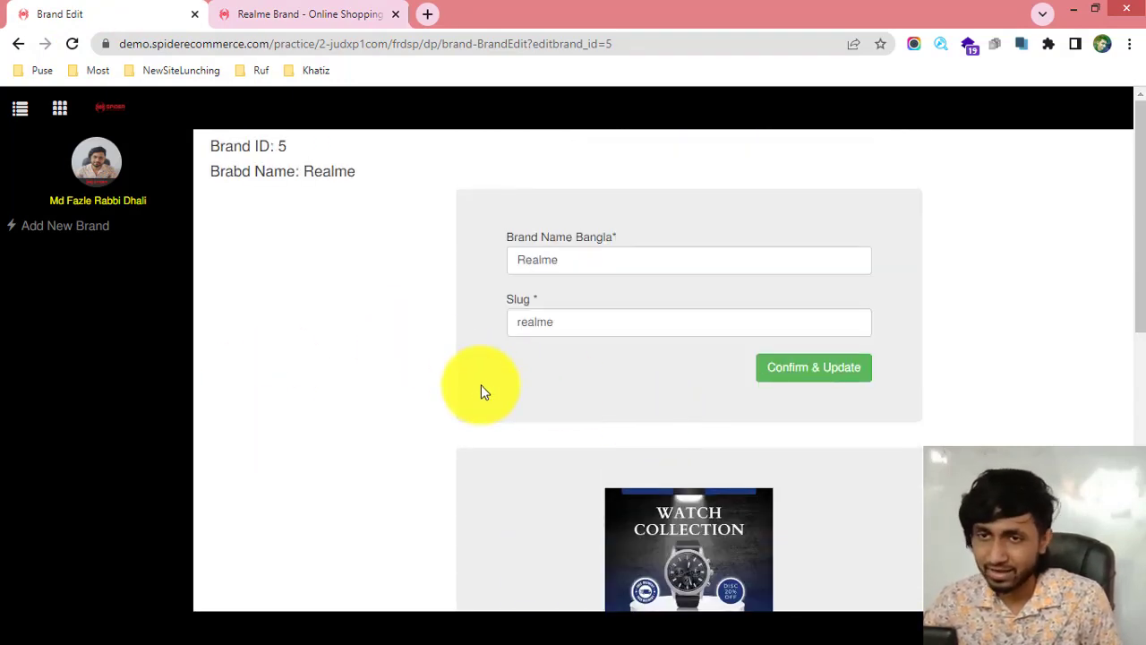
{"action": "scroll", "coordinate": [690, 460], "scroll_direction": "down", "scroll_amount": 6}
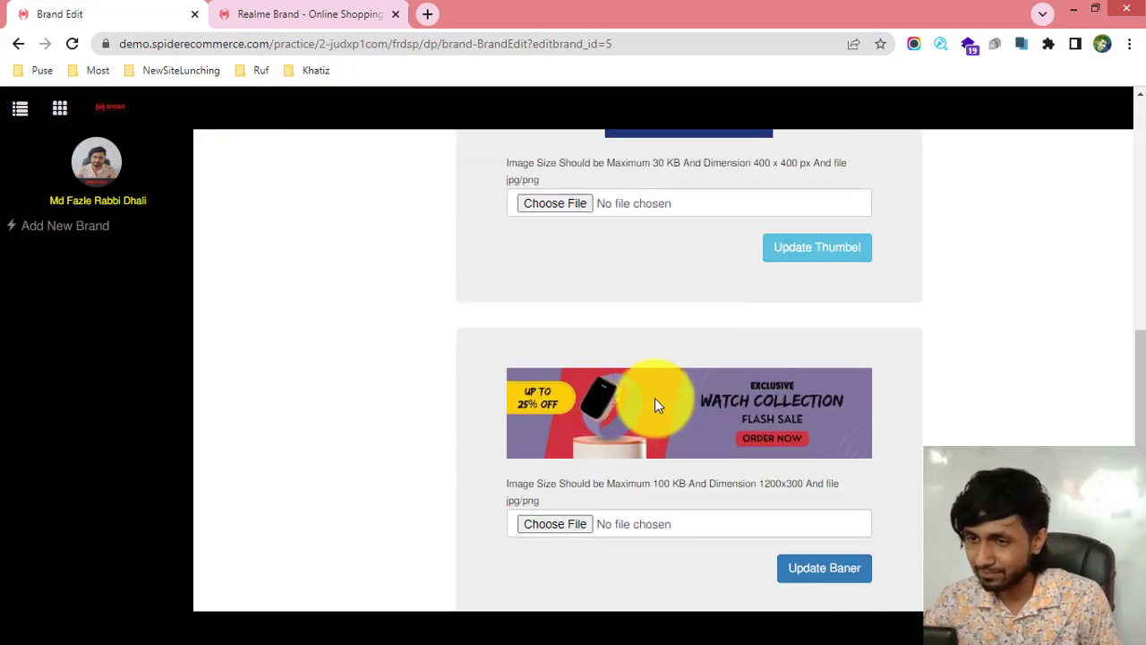
{"action": "scroll", "coordinate": [654, 408], "scroll_direction": "up", "scroll_amount": 5}
{"action": "scroll", "coordinate": [635, 402], "scroll_direction": "down", "scroll_amount": 3}
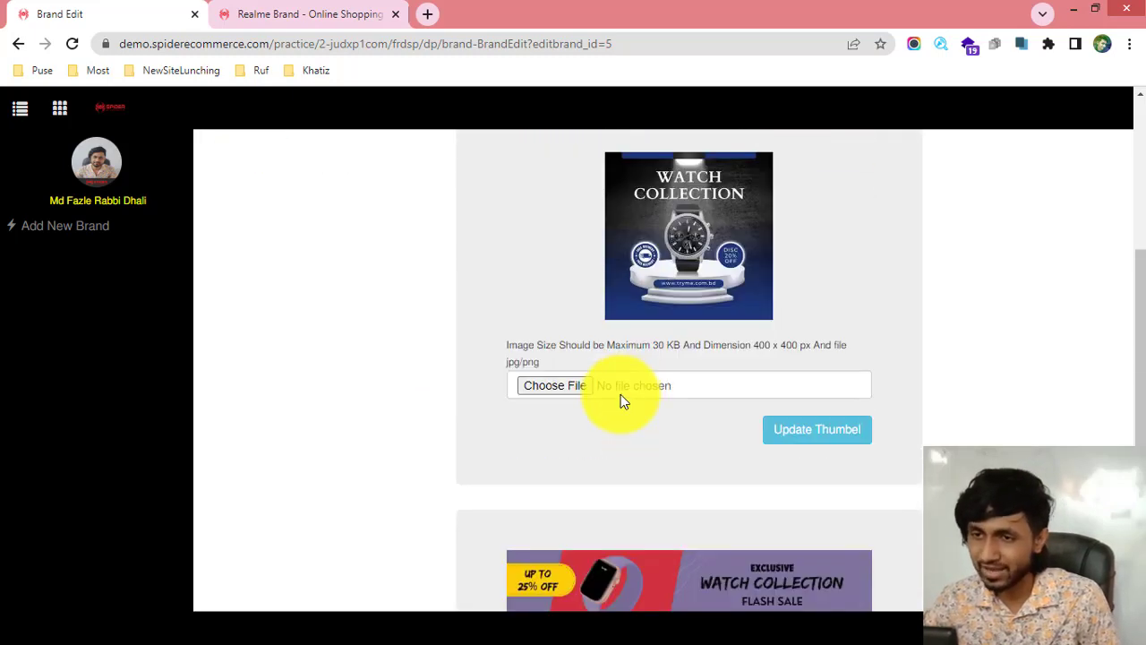
{"action": "scroll", "coordinate": [619, 395], "scroll_direction": "down", "scroll_amount": 2}
{"action": "scroll", "coordinate": [606, 402], "scroll_direction": "up", "scroll_amount": 3}
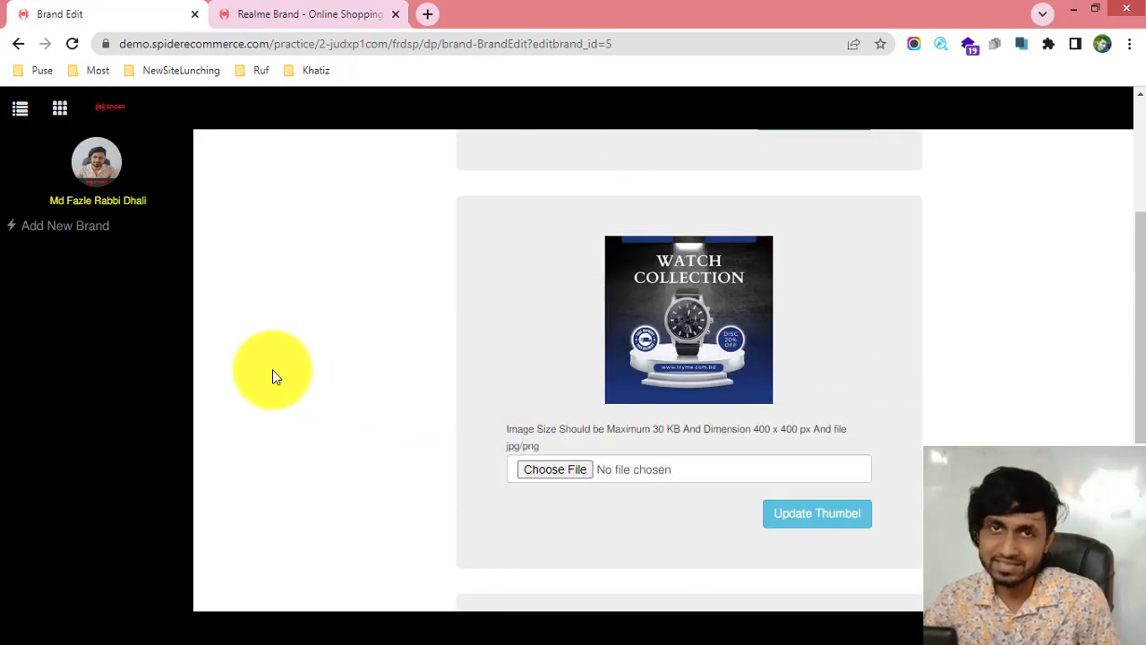
{"action": "scroll", "coordinate": [589, 331], "scroll_direction": "down", "scroll_amount": 3}
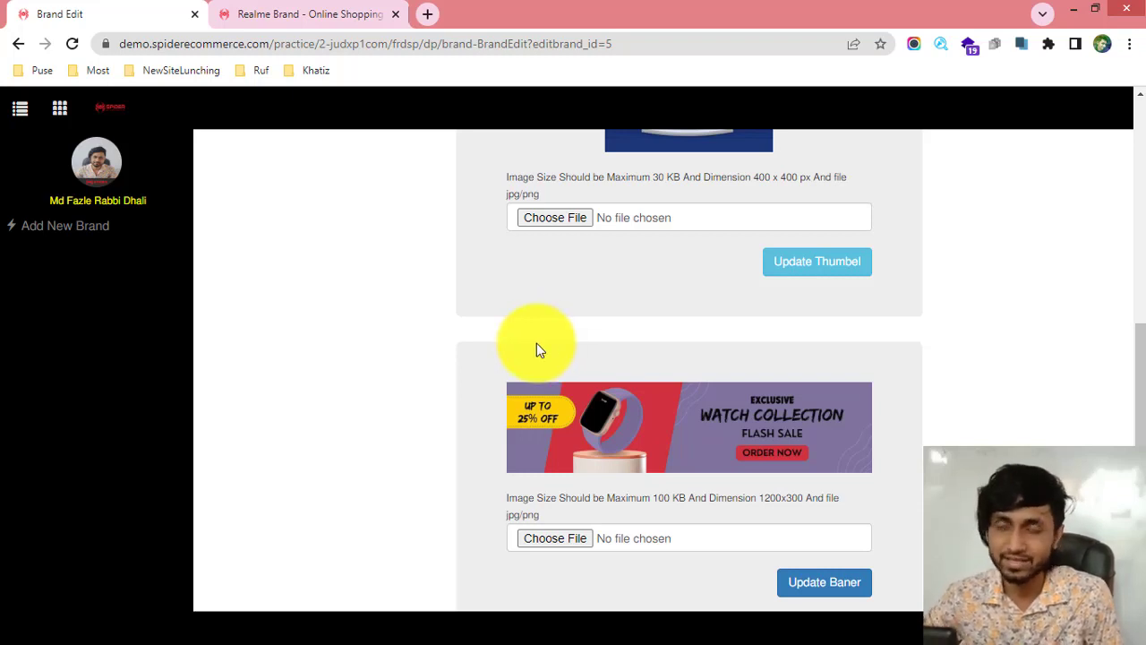
{"action": "scroll", "coordinate": [680, 340], "scroll_direction": "up", "scroll_amount": 4}
{"action": "scroll", "coordinate": [251, 459], "scroll_direction": "up", "scroll_amount": 2}
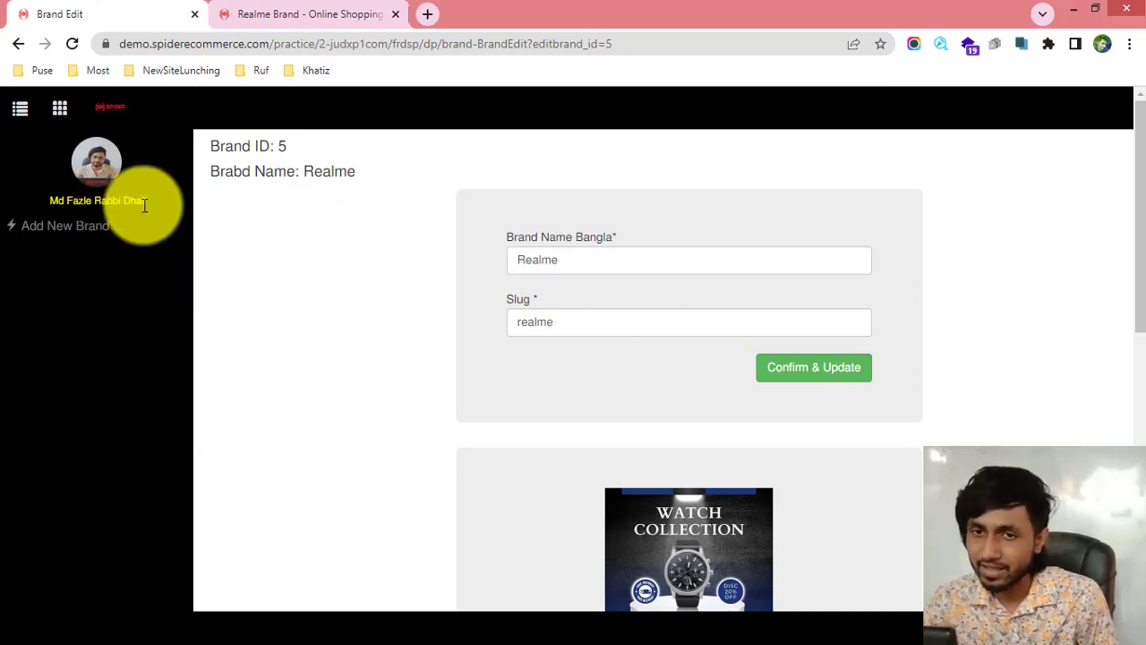
Step: Open the new brand page and examine its name and slug fields against the Realme row in the brand table
{"action": "left_click", "coordinate": [103, 238]}
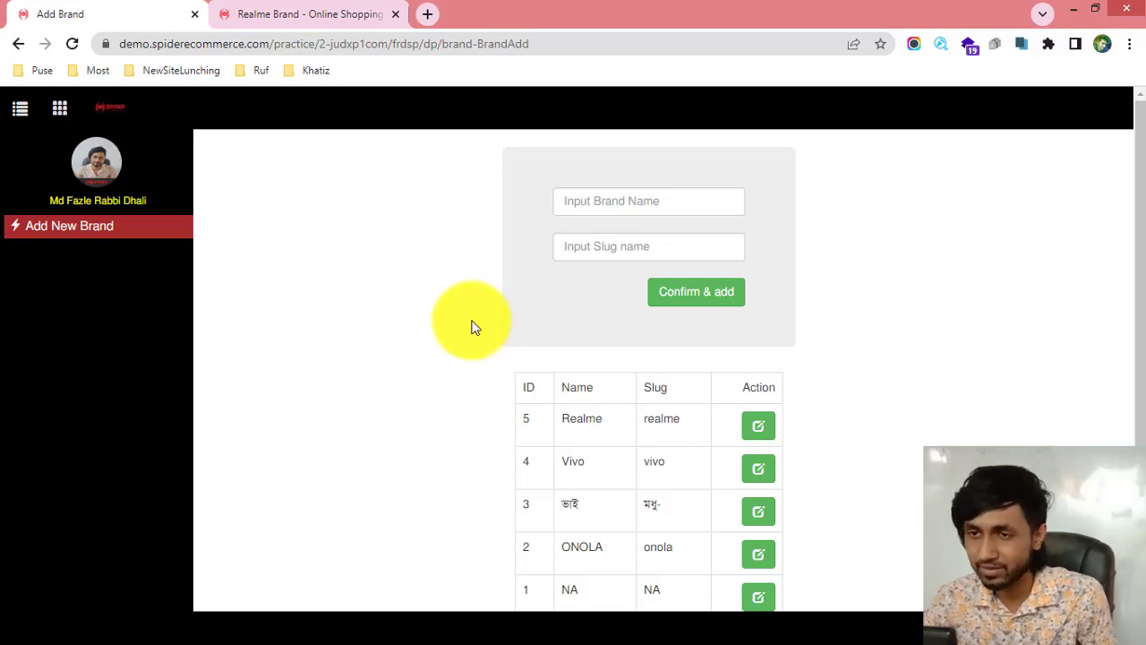
{"action": "left_click", "coordinate": [600, 198]}
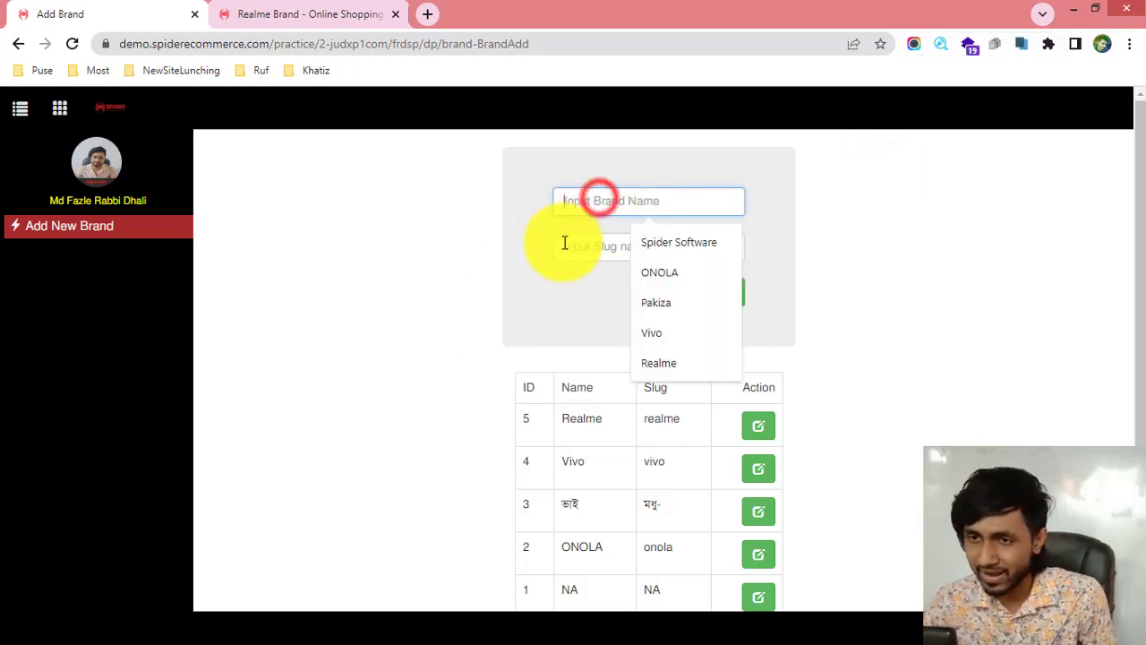
{"action": "left_click", "coordinate": [567, 243]}
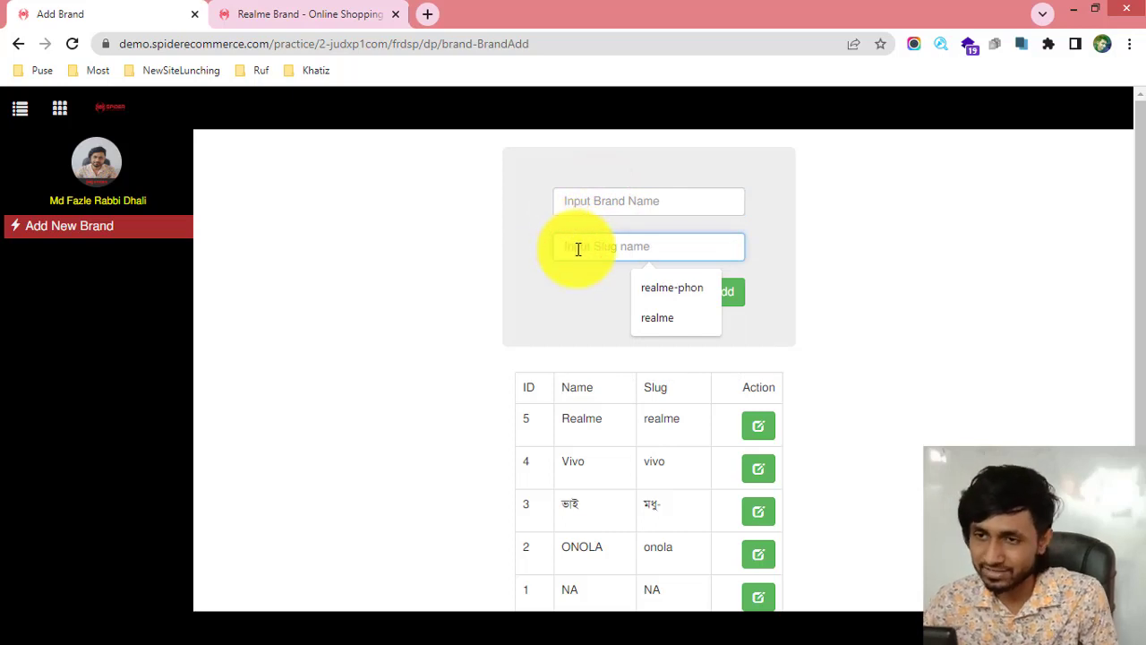
{"action": "left_click_drag", "start_coordinate": [644, 419], "coordinate": [565, 422]}
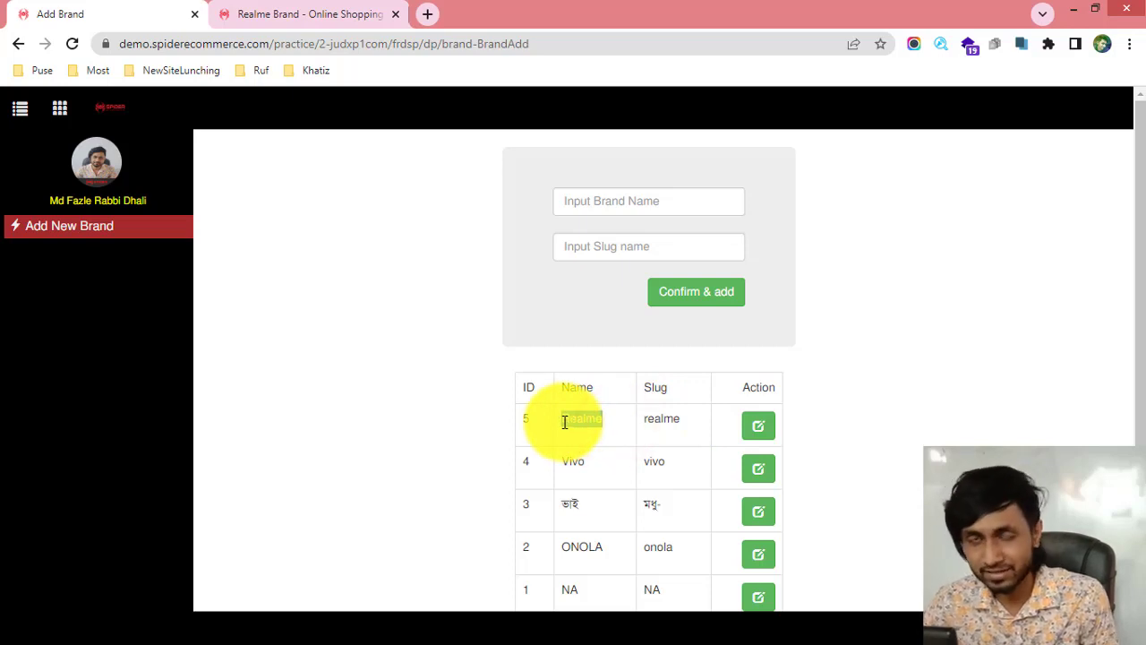
{"action": "mouse_move", "coordinate": [645, 419]}
{"action": "left_mouse_down"}
{"action": "mouse_move", "coordinate": [684, 418]}
{"action": "mouse_move", "coordinate": [645, 418]}
{"action": "left_mouse_up"}
{"action": "left_click", "coordinate": [685, 416]}
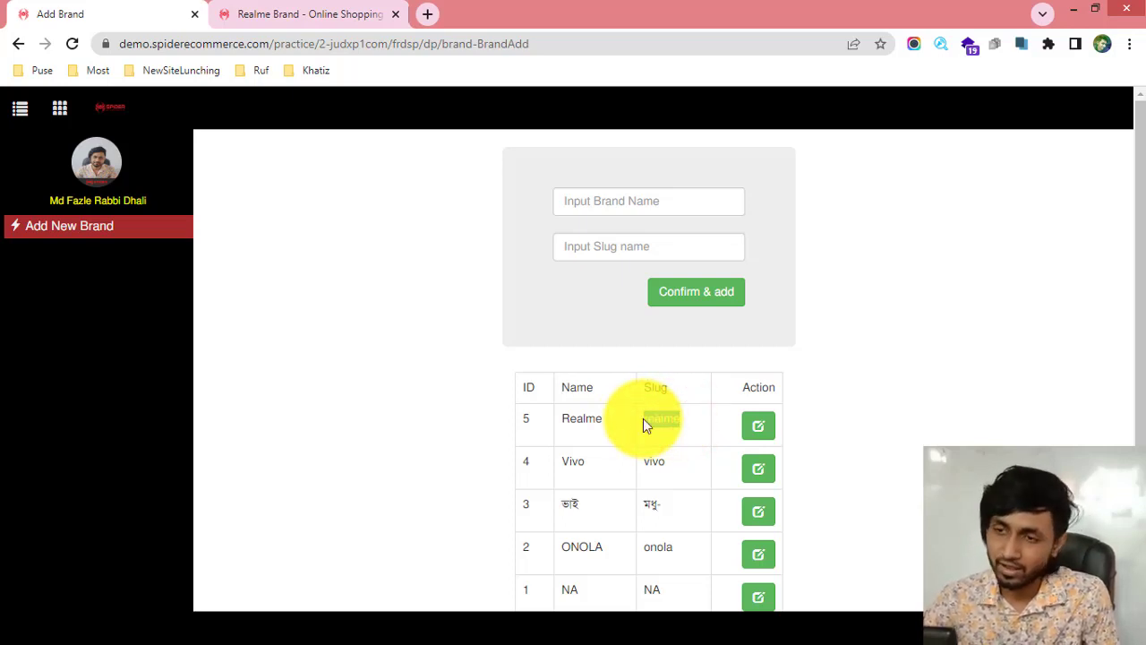
{"action": "left_click", "coordinate": [621, 245]}
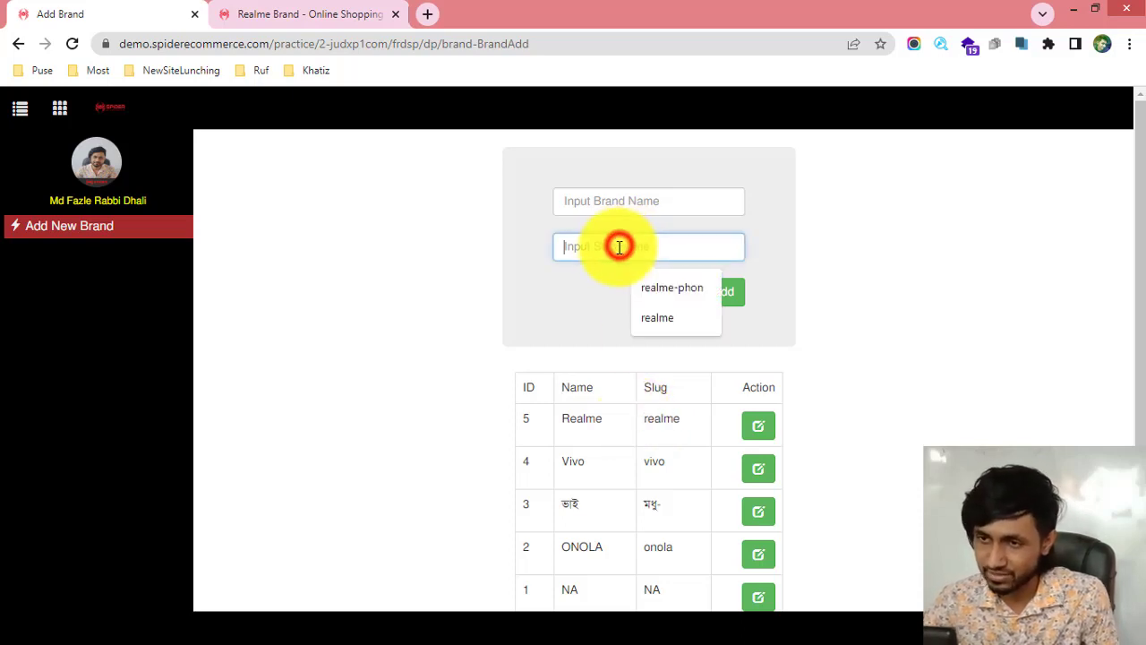
Step: Compare the Realme and Vivo slugs in the brand table with the slug field of the new brand form
{"action": "scroll", "coordinate": [658, 432], "scroll_direction": "down", "scroll_amount": 1}
{"action": "scroll", "coordinate": [657, 432], "scroll_direction": "down", "scroll_amount": 1}
{"action": "left_click", "coordinate": [648, 391]}
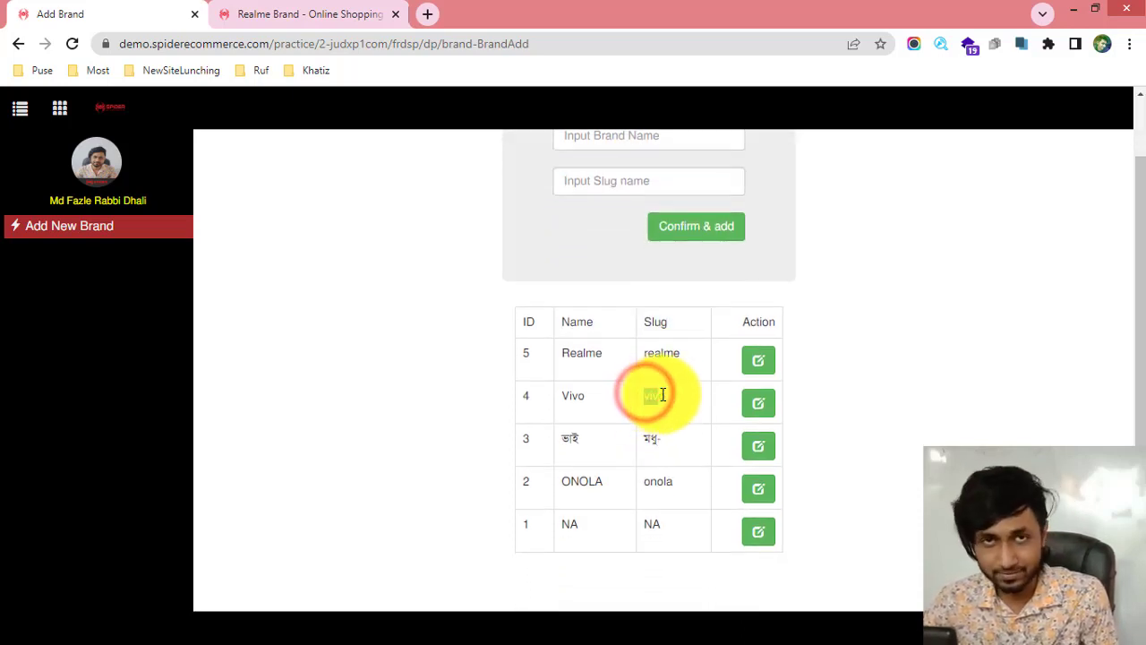
{"action": "scroll", "coordinate": [668, 439], "scroll_direction": "up", "scroll_amount": 1}
{"action": "double_click", "coordinate": [669, 440]}
{"action": "left_click_drag", "start_coordinate": [675, 436], "coordinate": [673, 429]}
{"action": "scroll", "coordinate": [686, 430], "scroll_direction": "down", "scroll_amount": 1}
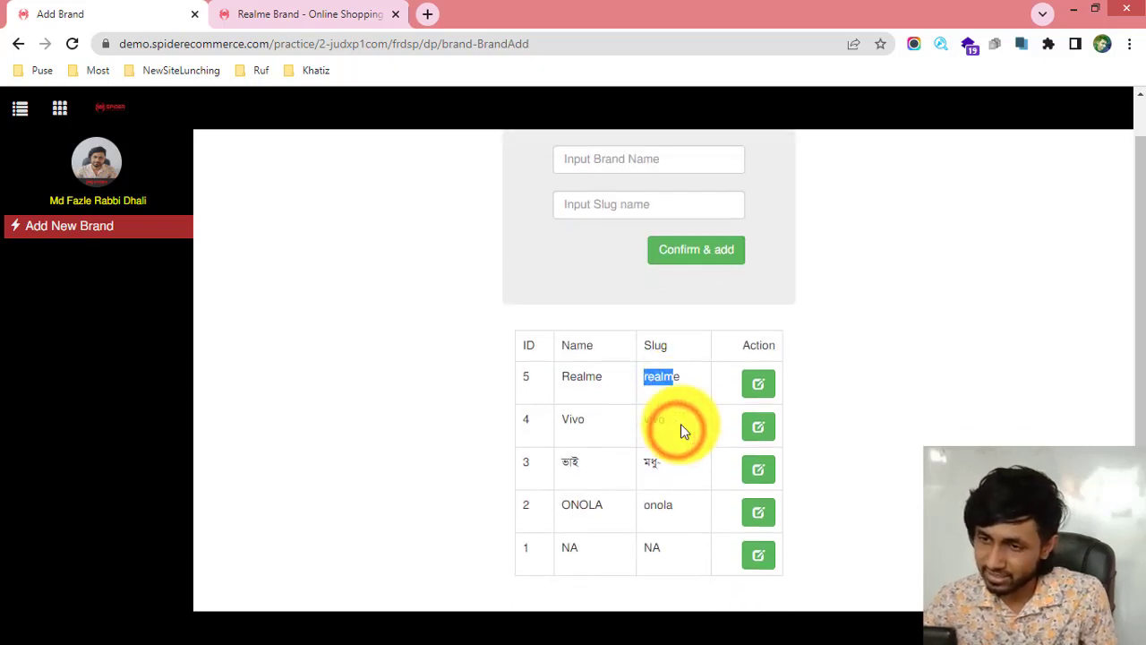
{"action": "scroll", "coordinate": [665, 443], "scroll_direction": "up", "scroll_amount": 1}
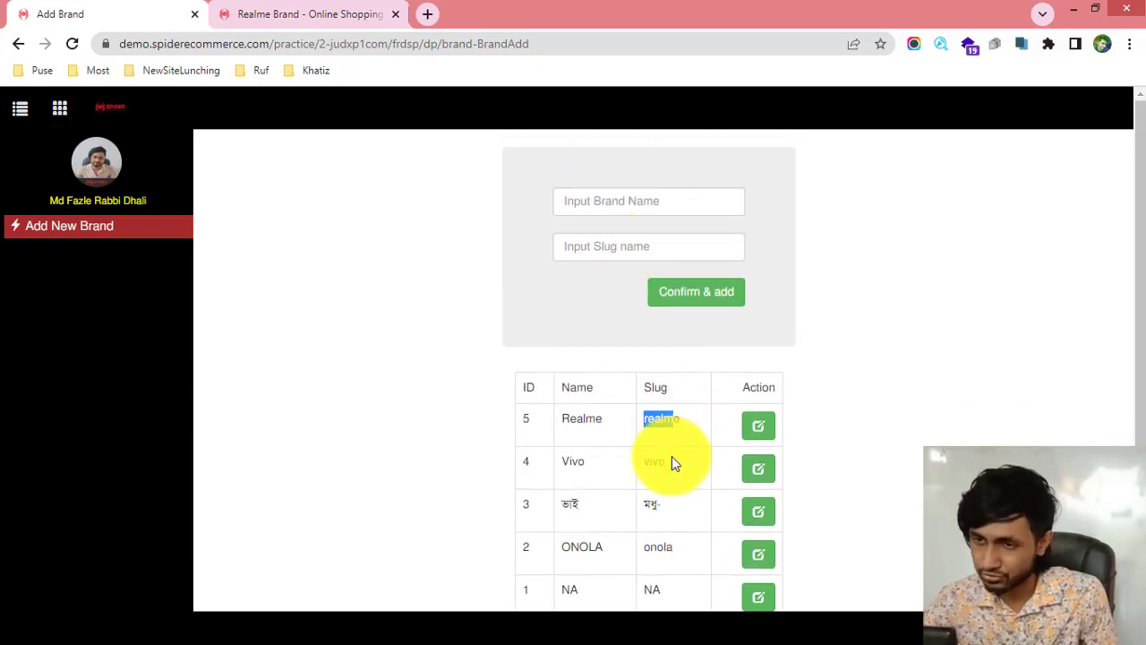
{"action": "scroll", "coordinate": [673, 461], "scroll_direction": "down", "scroll_amount": 1}
{"action": "left_click", "coordinate": [694, 346]}
{"action": "left_click", "coordinate": [622, 179]}
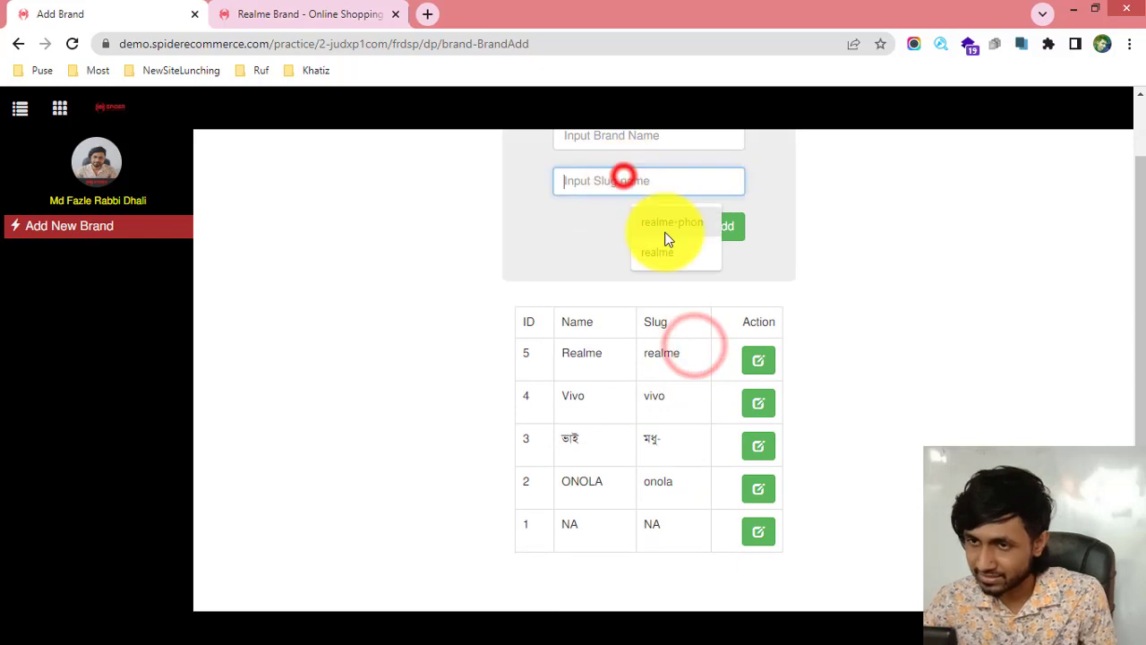
Step: Open the Realme brand for editing, add a trailing hyphen to its slug to make it realme-, and save the update
{"action": "left_click", "coordinate": [757, 359]}
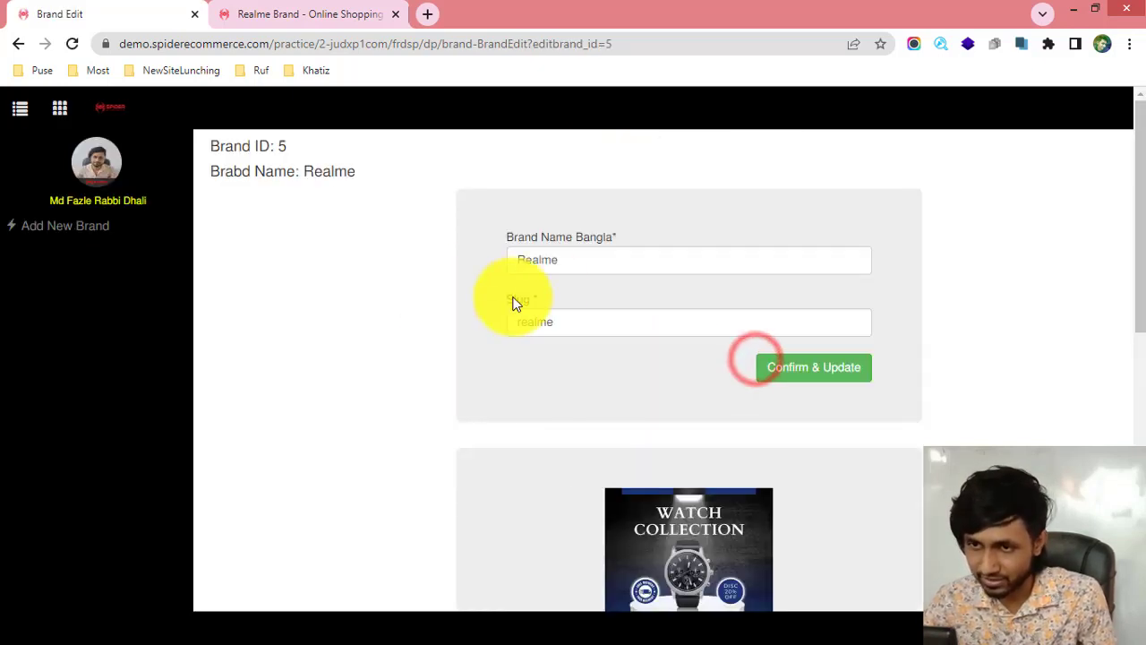
{"action": "left_click", "coordinate": [614, 257]}
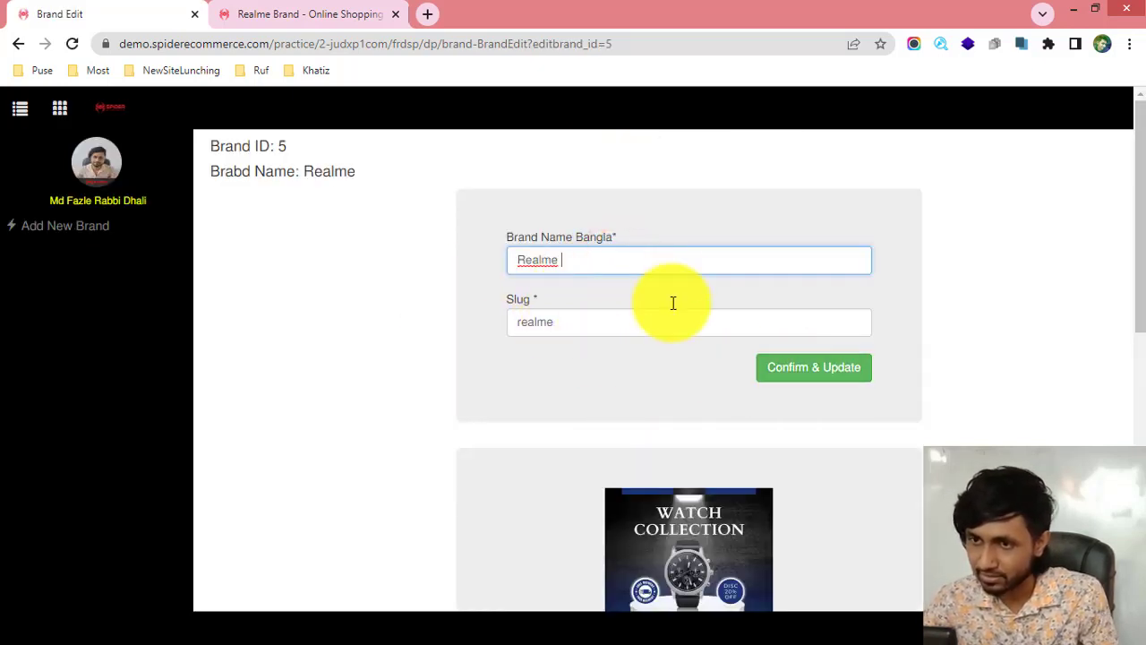
{"action": "left_click", "coordinate": [630, 326]}
{"action": "left_click", "coordinate": [772, 358]}
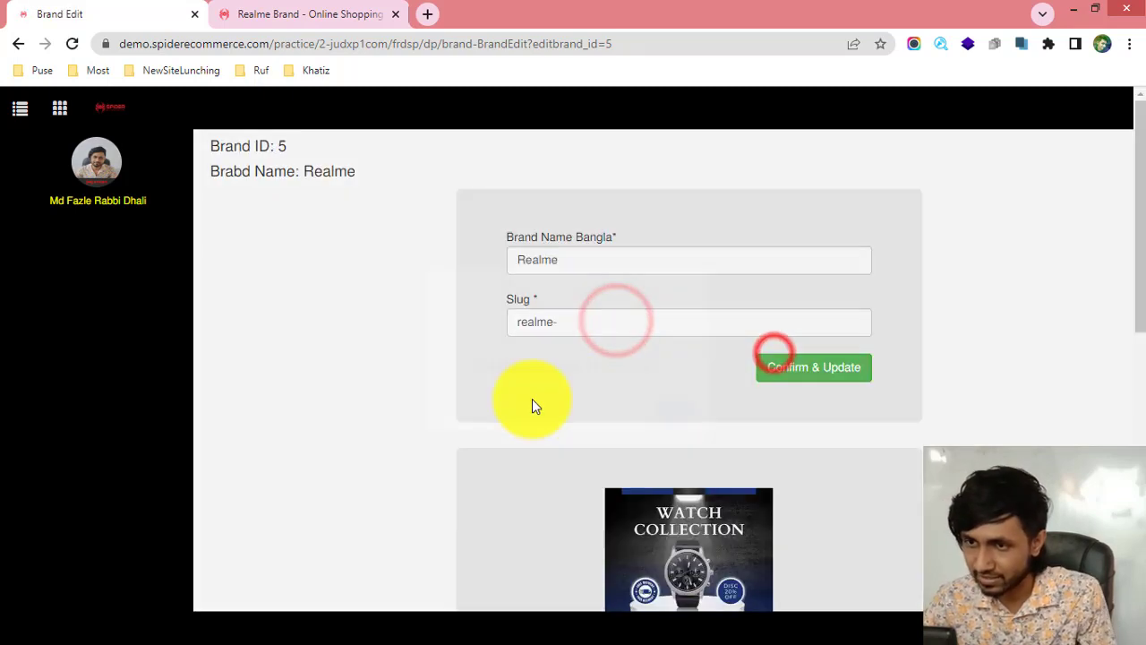
{"action": "left_click", "coordinate": [732, 432]}
Step: Return to the new brand page and check the Realme slug's ending in the brand table
{"action": "left_click", "coordinate": [148, 229]}
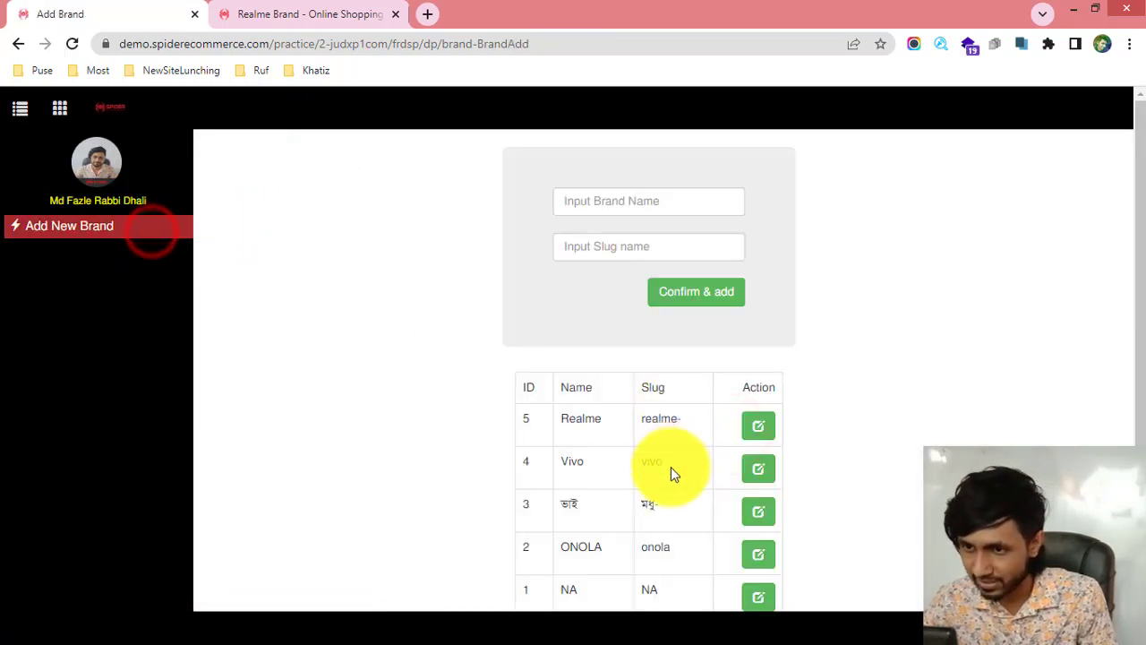
{"action": "scroll", "coordinate": [673, 402], "scroll_direction": "down", "scroll_amount": 1}
{"action": "left_click", "coordinate": [681, 357]}
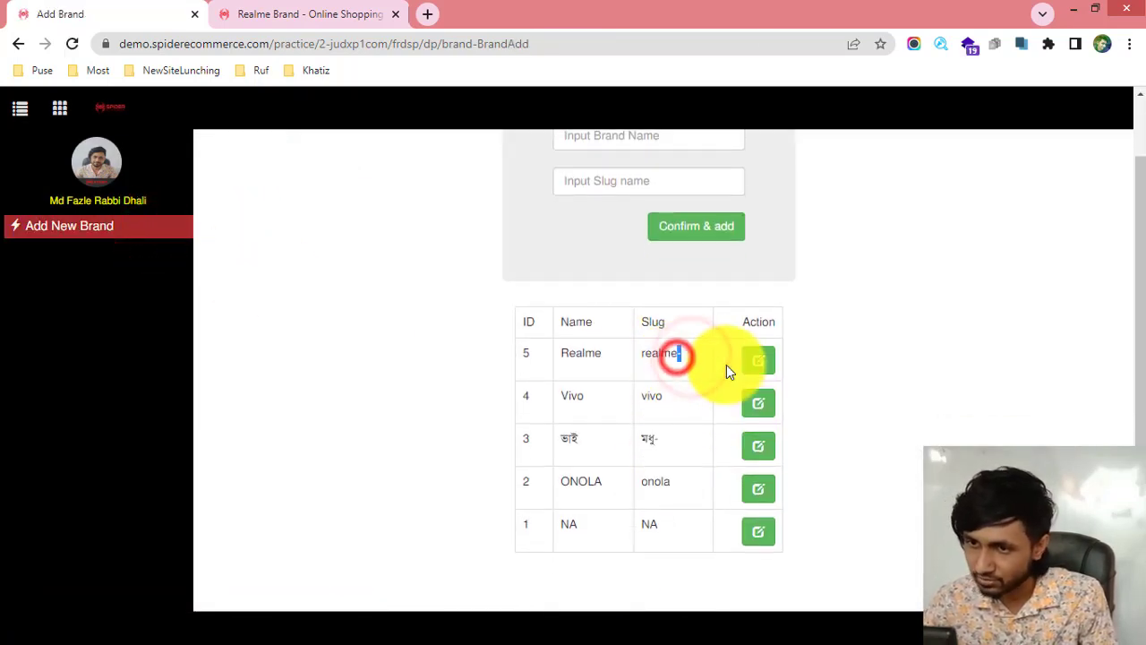
Step: Reopen the Realme brand for editing, set its slug to realme and save the update
{"action": "left_click", "coordinate": [760, 363]}
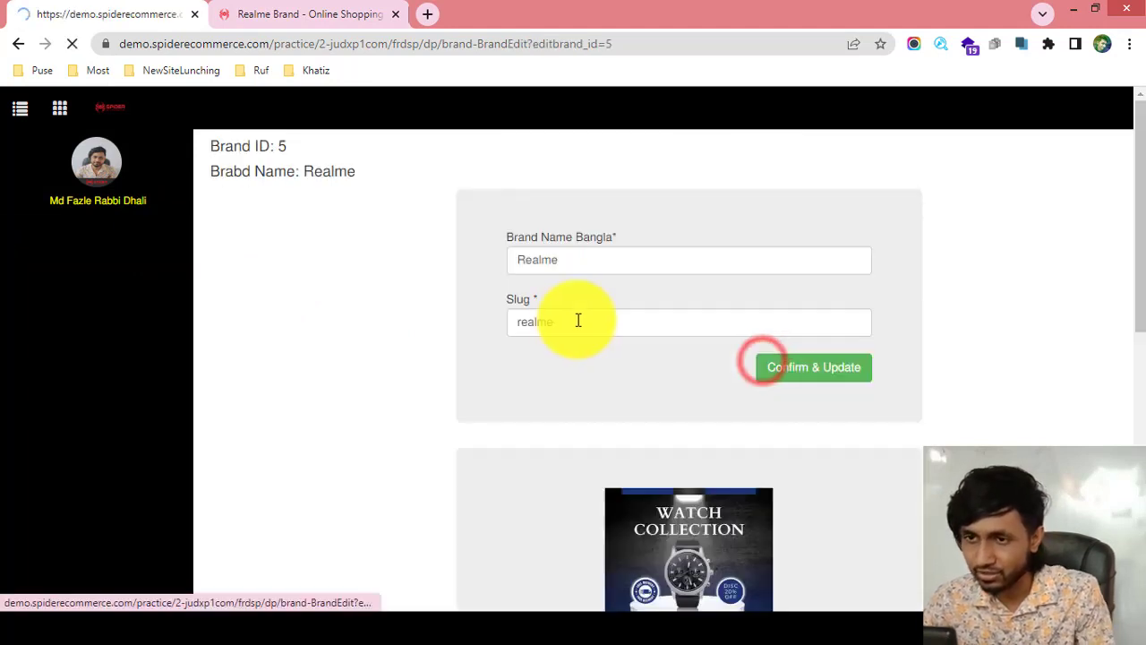
{"action": "left_click", "coordinate": [576, 320]}
{"action": "key", "text": "BackSpace"}
{"action": "left_click", "coordinate": [772, 365]}
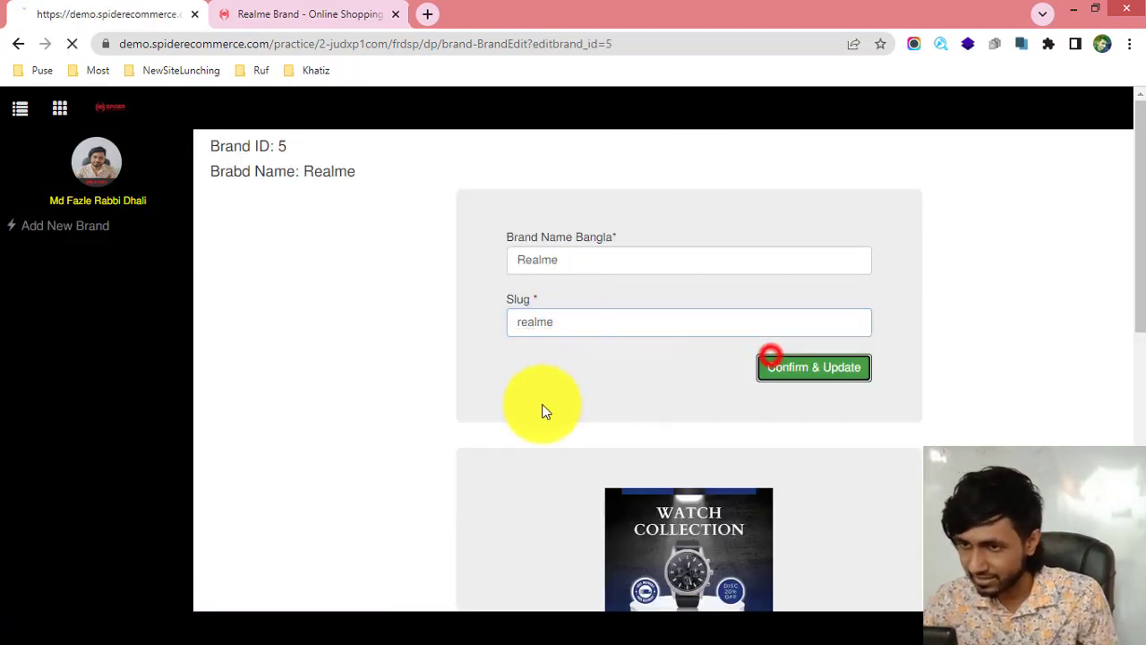
Step: Return to the new brand page and review the brand table and the form's brand name and slug fields
{"action": "left_click", "coordinate": [716, 436]}
{"action": "left_click", "coordinate": [149, 225]}
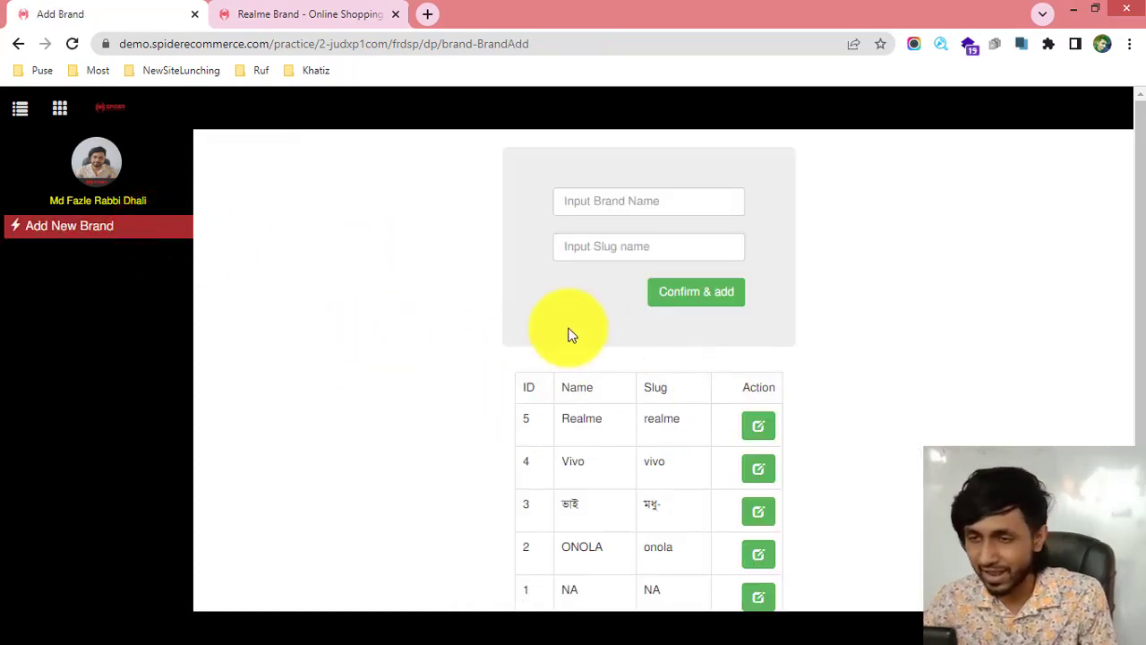
{"action": "scroll", "coordinate": [555, 384], "scroll_direction": "down", "scroll_amount": 1}
{"action": "scroll", "coordinate": [621, 402], "scroll_direction": "up", "scroll_amount": 1}
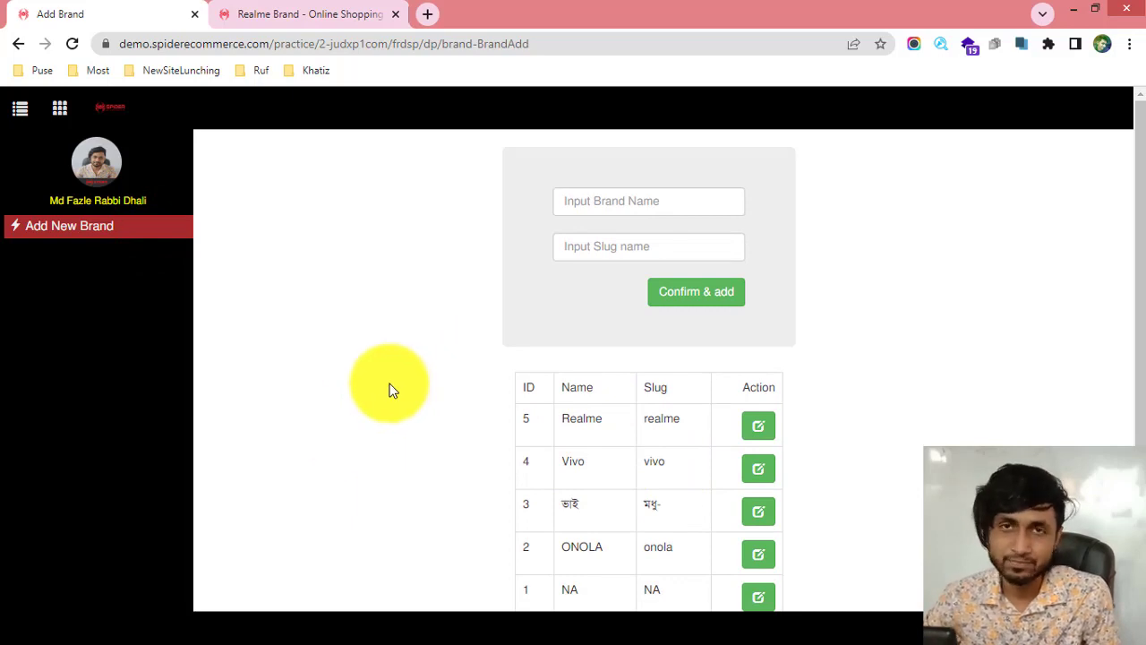
{"action": "left_click", "coordinate": [600, 238]}
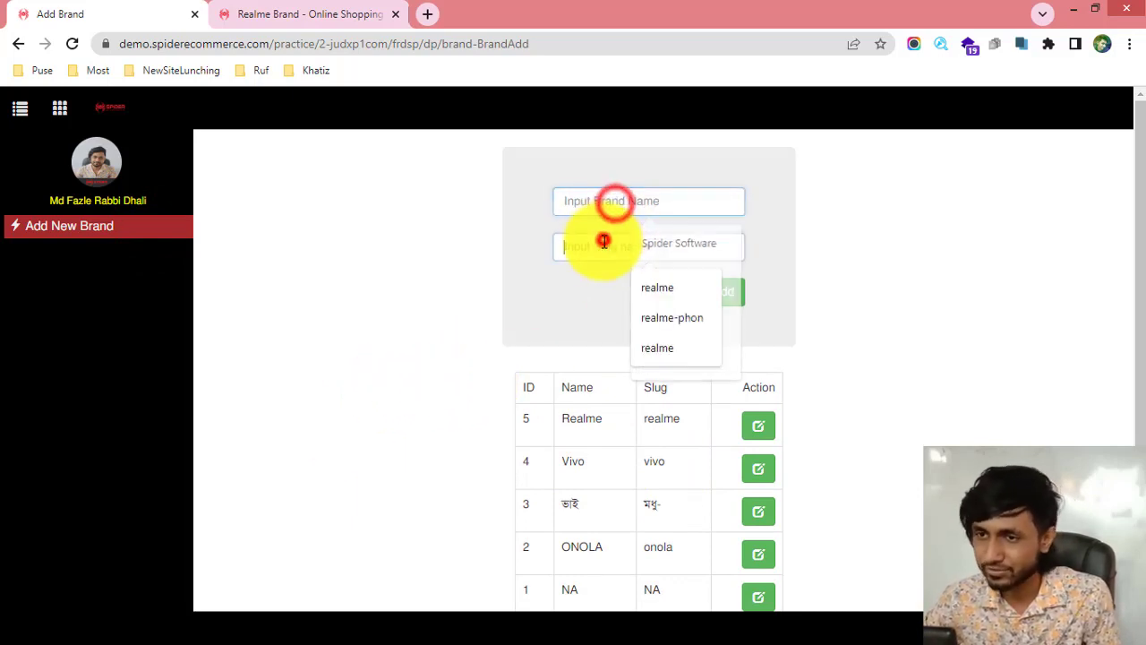
{"action": "left_click", "coordinate": [537, 277]}
Step: Open the Realme brand for editing, examine its name, slug, thumbnail and banner sections, and return to the new brand page
{"action": "left_click", "coordinate": [768, 431]}
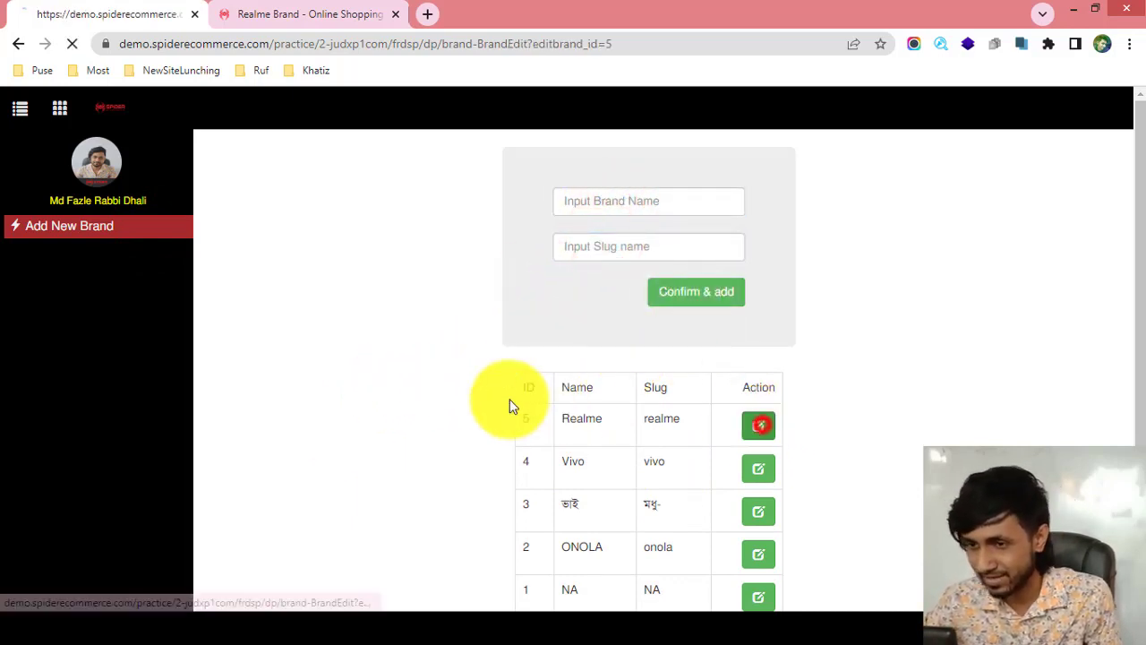
{"action": "scroll", "coordinate": [608, 346], "scroll_direction": "down", "scroll_amount": 6}
{"action": "scroll", "coordinate": [649, 370], "scroll_direction": "up", "scroll_amount": 4}
{"action": "scroll", "coordinate": [662, 363], "scroll_direction": "down", "scroll_amount": 4}
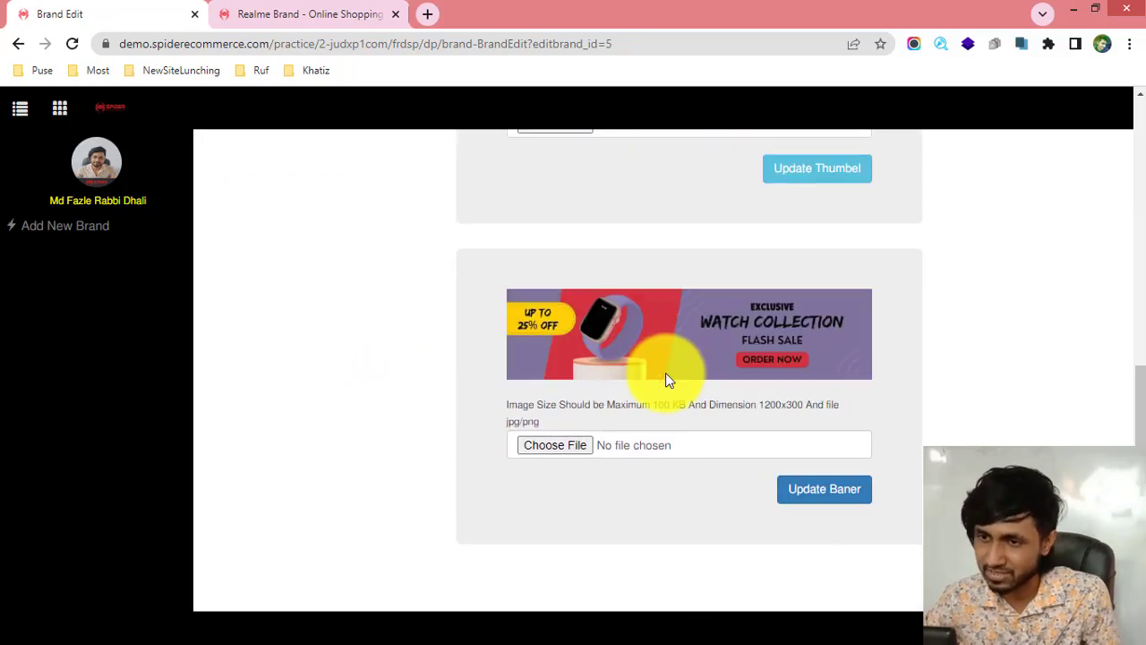
{"action": "scroll", "coordinate": [662, 385], "scroll_direction": "up", "scroll_amount": 7}
{"action": "scroll", "coordinate": [524, 345], "scroll_direction": "down", "scroll_amount": 2}
{"action": "scroll", "coordinate": [680, 269], "scroll_direction": "down", "scroll_amount": 3}
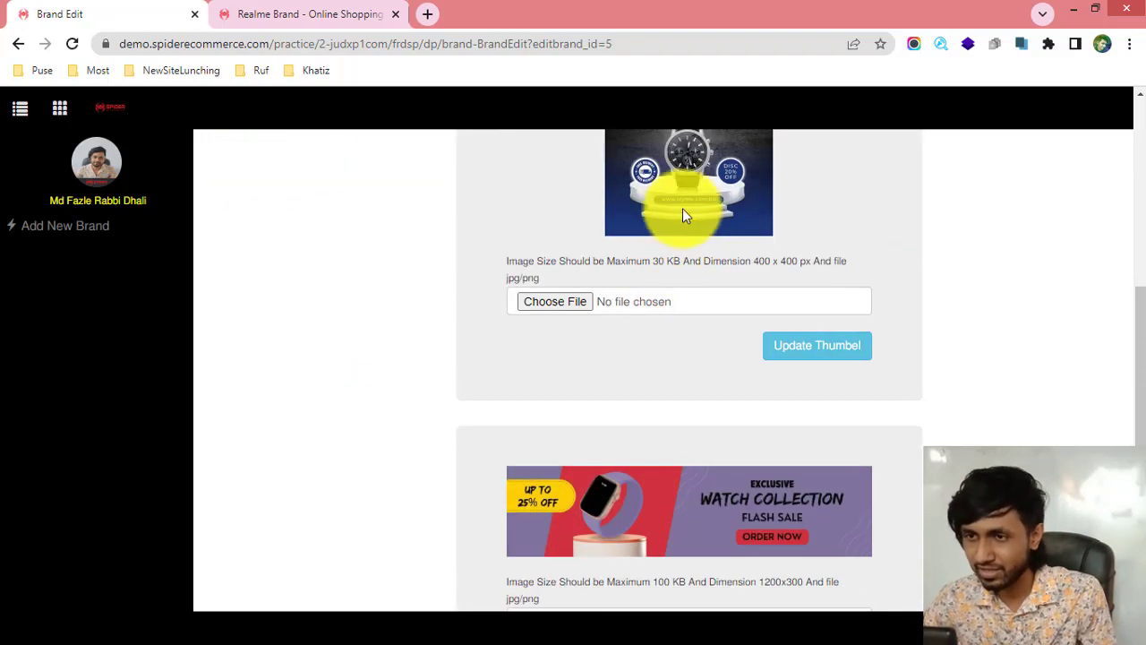
{"action": "scroll", "coordinate": [667, 344], "scroll_direction": "up", "scroll_amount": 2}
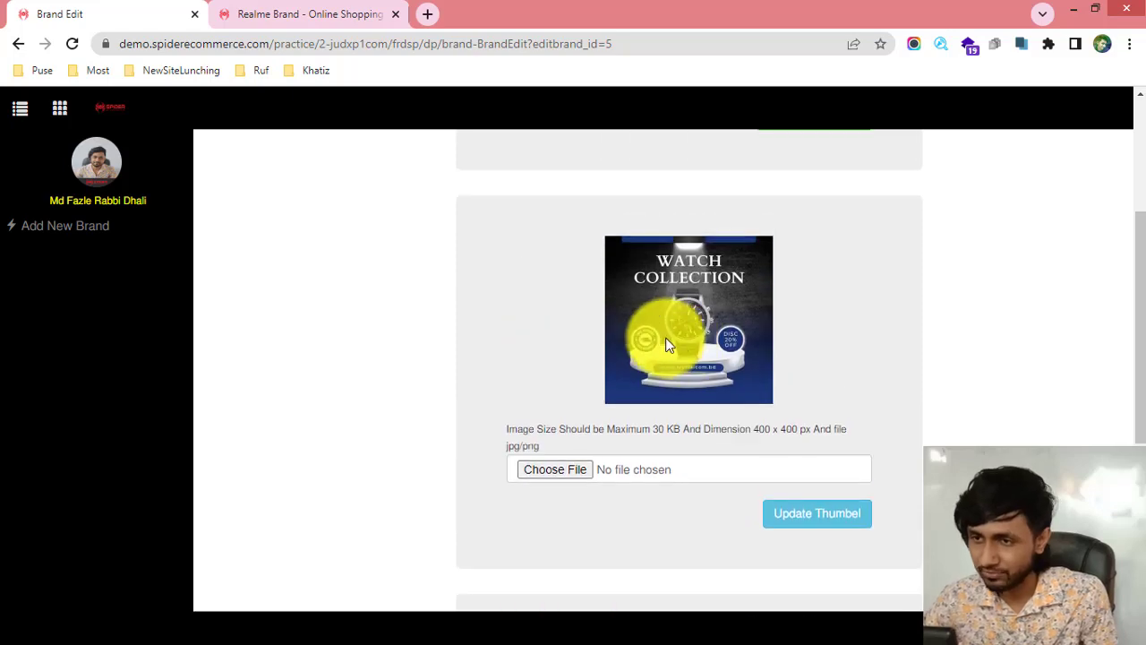
{"action": "scroll", "coordinate": [664, 336], "scroll_direction": "up", "scroll_amount": 3}
{"action": "scroll", "coordinate": [627, 332], "scroll_direction": "down", "scroll_amount": 3}
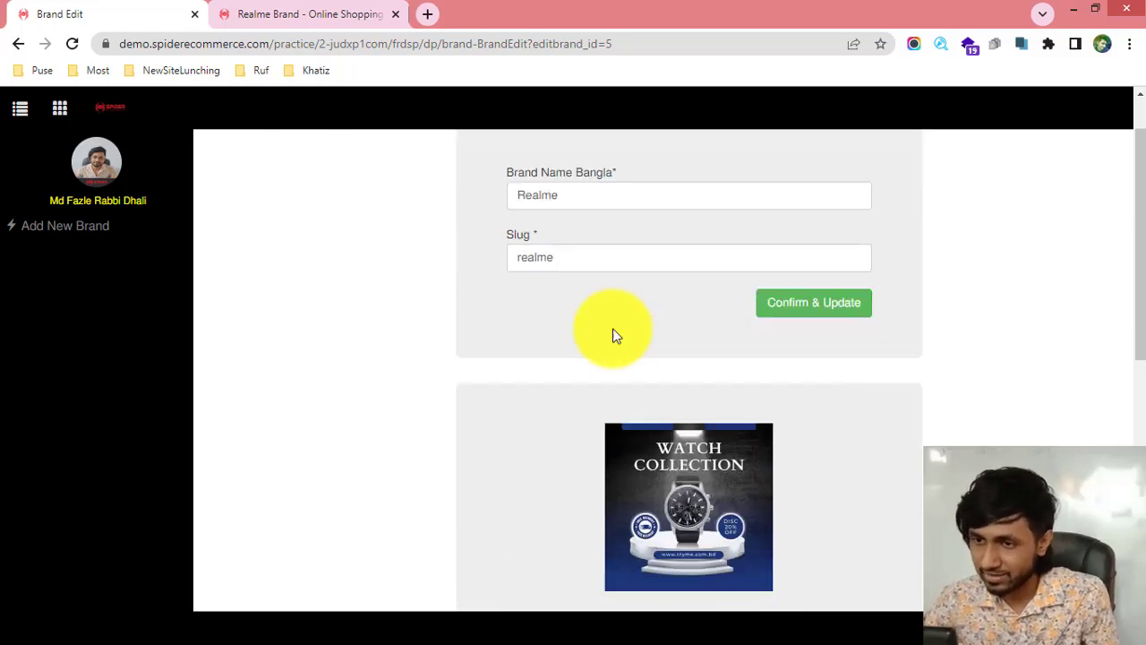
{"action": "scroll", "coordinate": [668, 304], "scroll_direction": "down", "scroll_amount": 4}
{"action": "scroll", "coordinate": [682, 398], "scroll_direction": "up", "scroll_amount": 4}
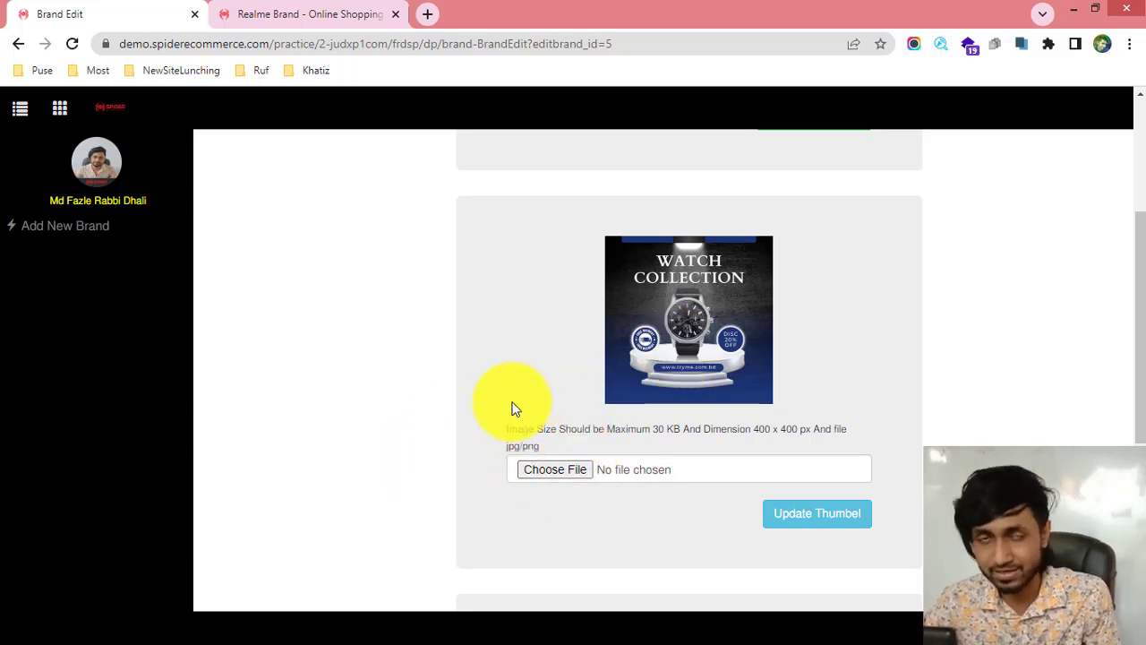
{"action": "scroll", "coordinate": [672, 511], "scroll_direction": "down", "scroll_amount": 4}
{"action": "scroll", "coordinate": [669, 506], "scroll_direction": "up", "scroll_amount": 1}
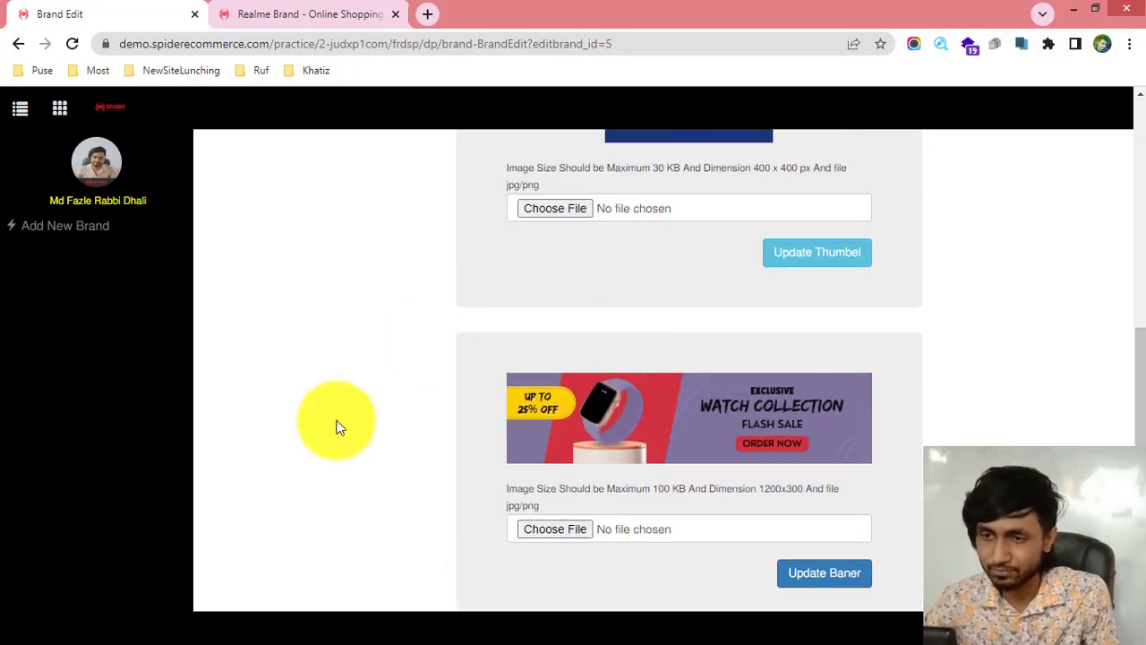
{"action": "left_click", "coordinate": [108, 231]}
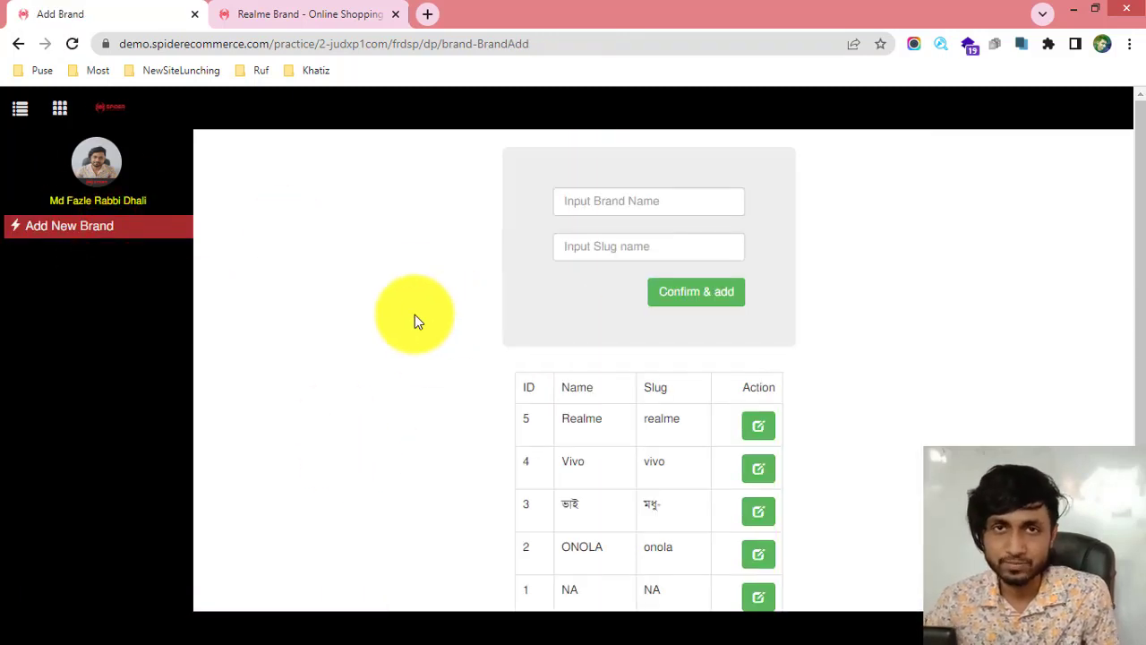